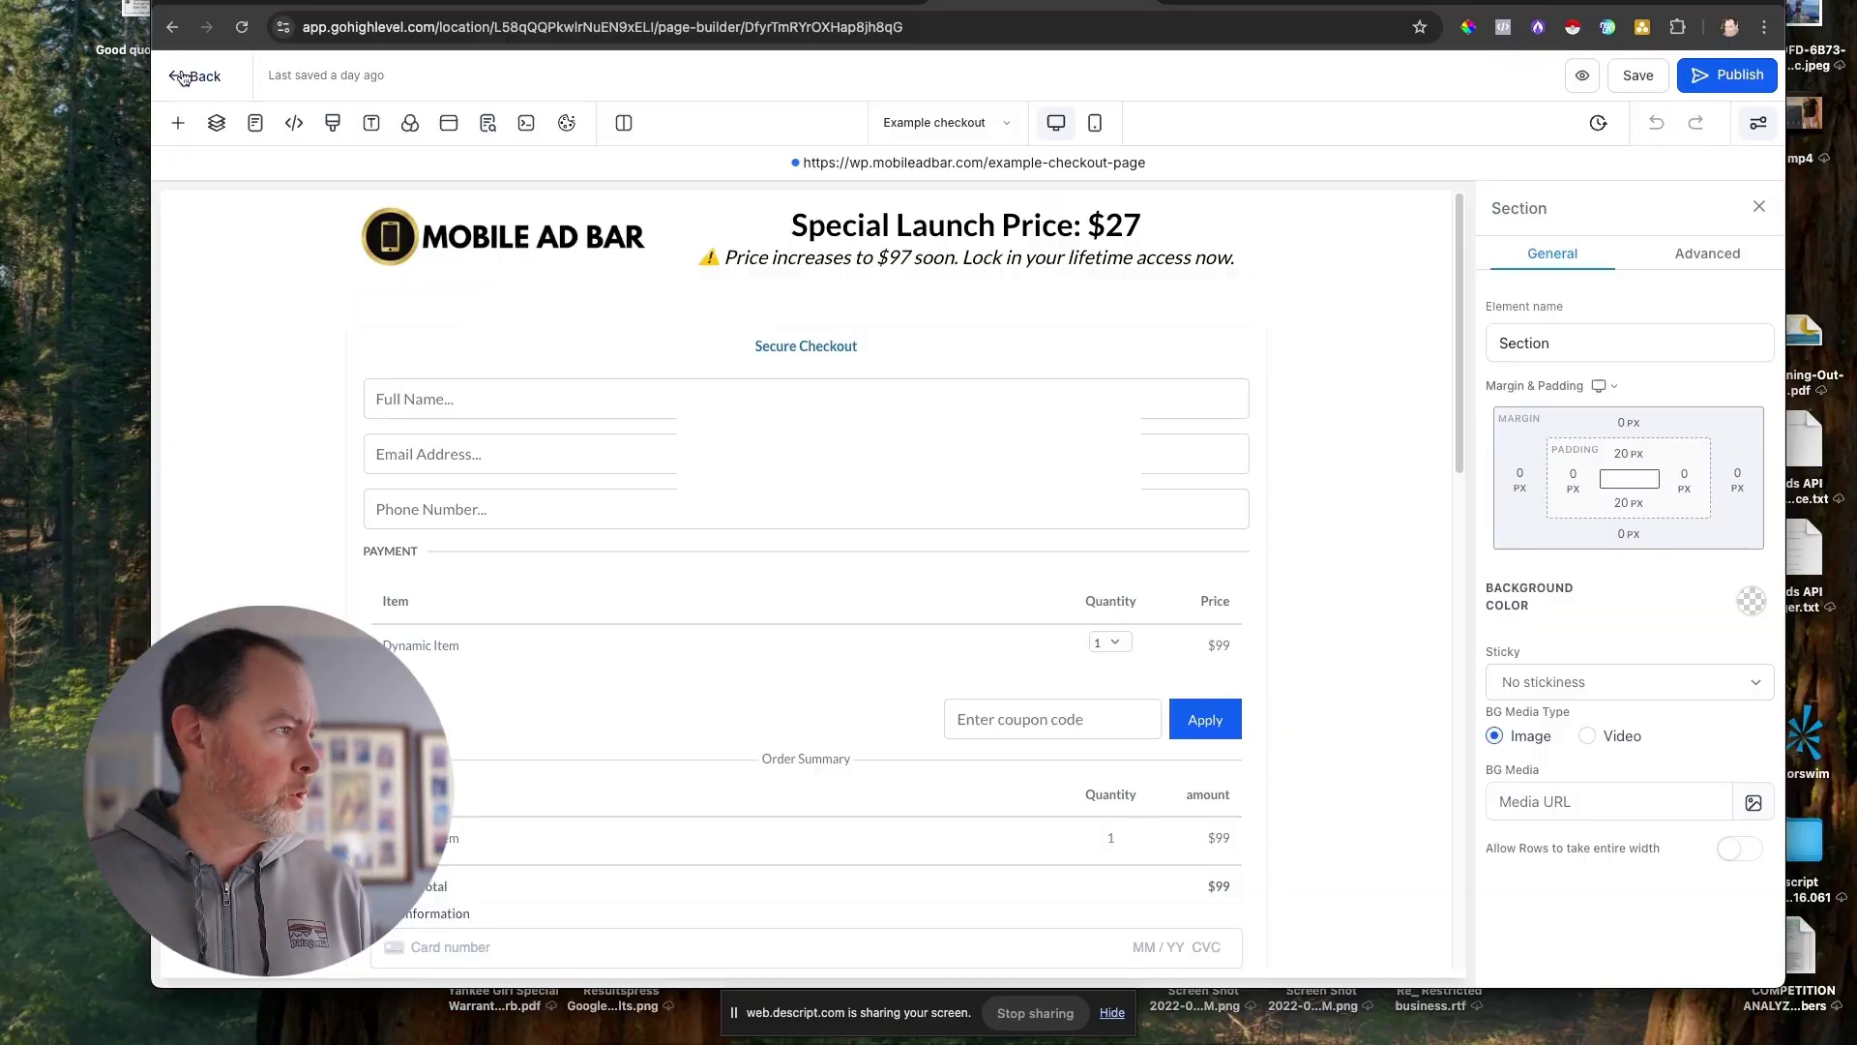
Go back from the page builder to the Mobile Ad Bar Checkout funnel's Steps overview.
left_click(184, 76)
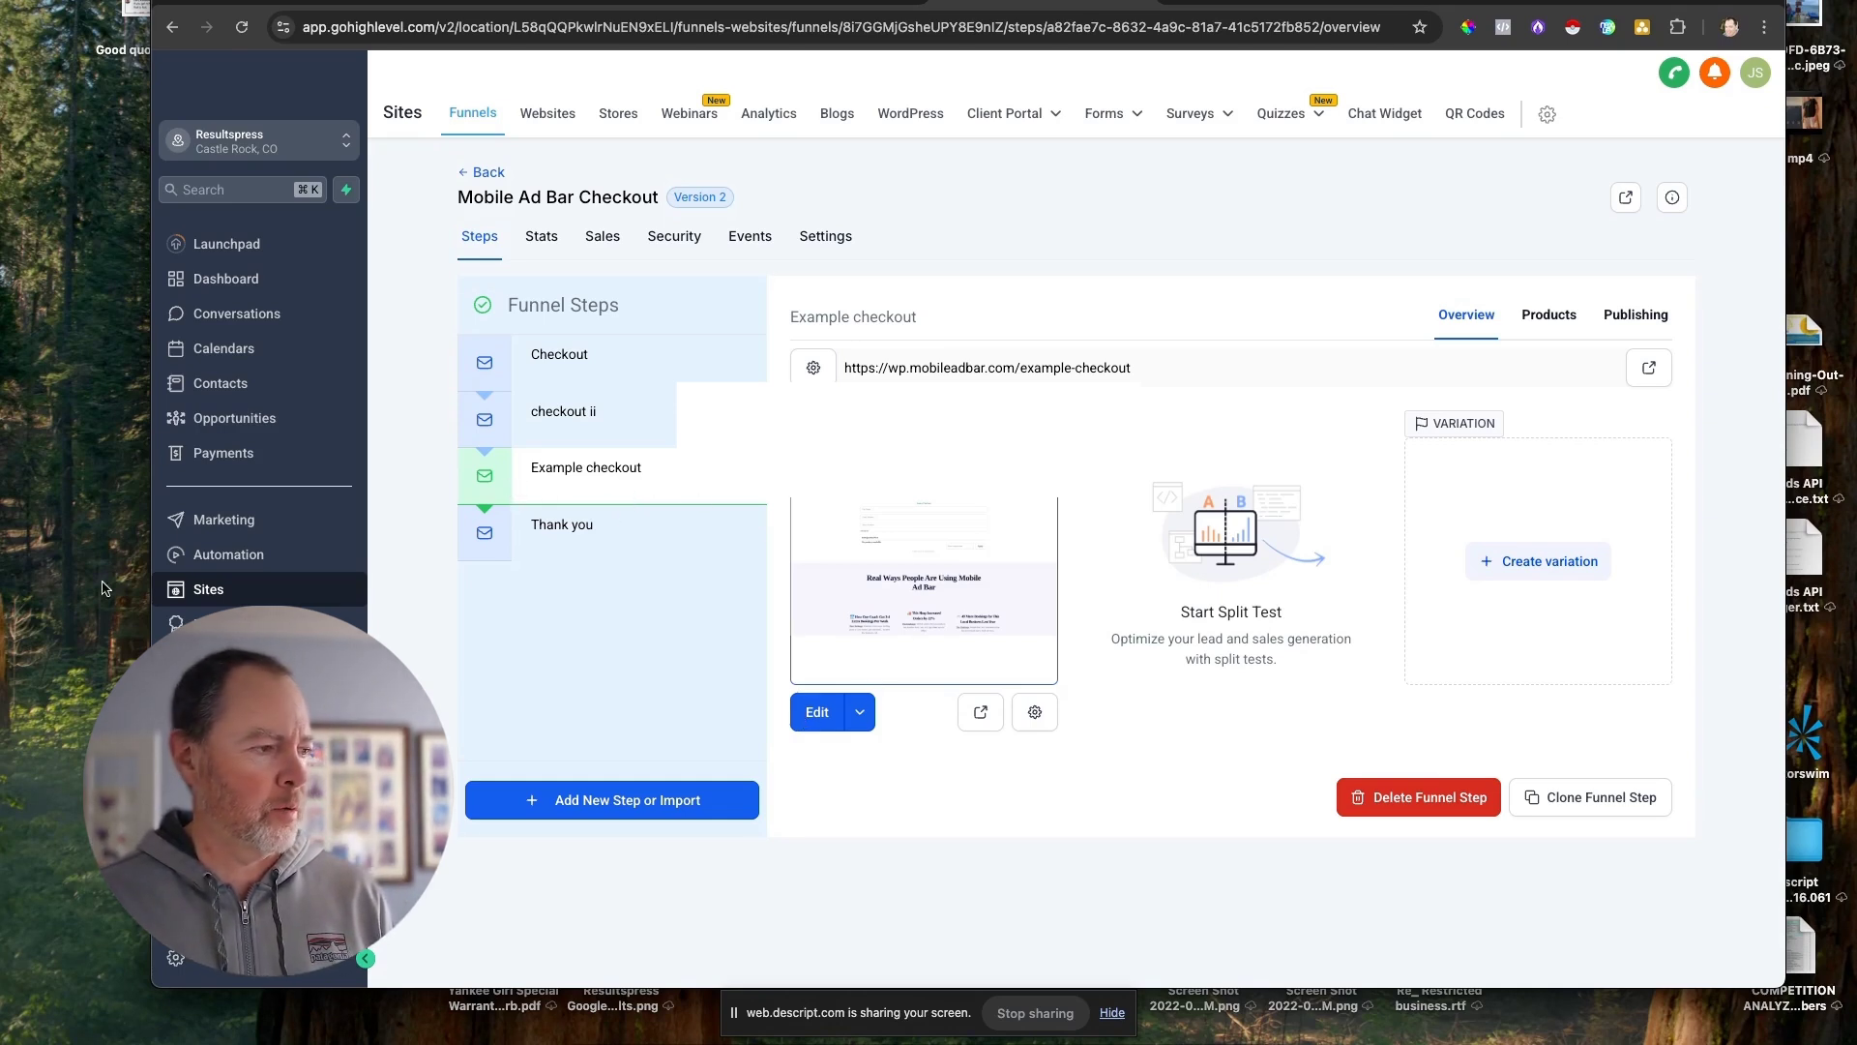
Edit the Example checkout funnel step in the page builder.
mouse_move(569, 388)
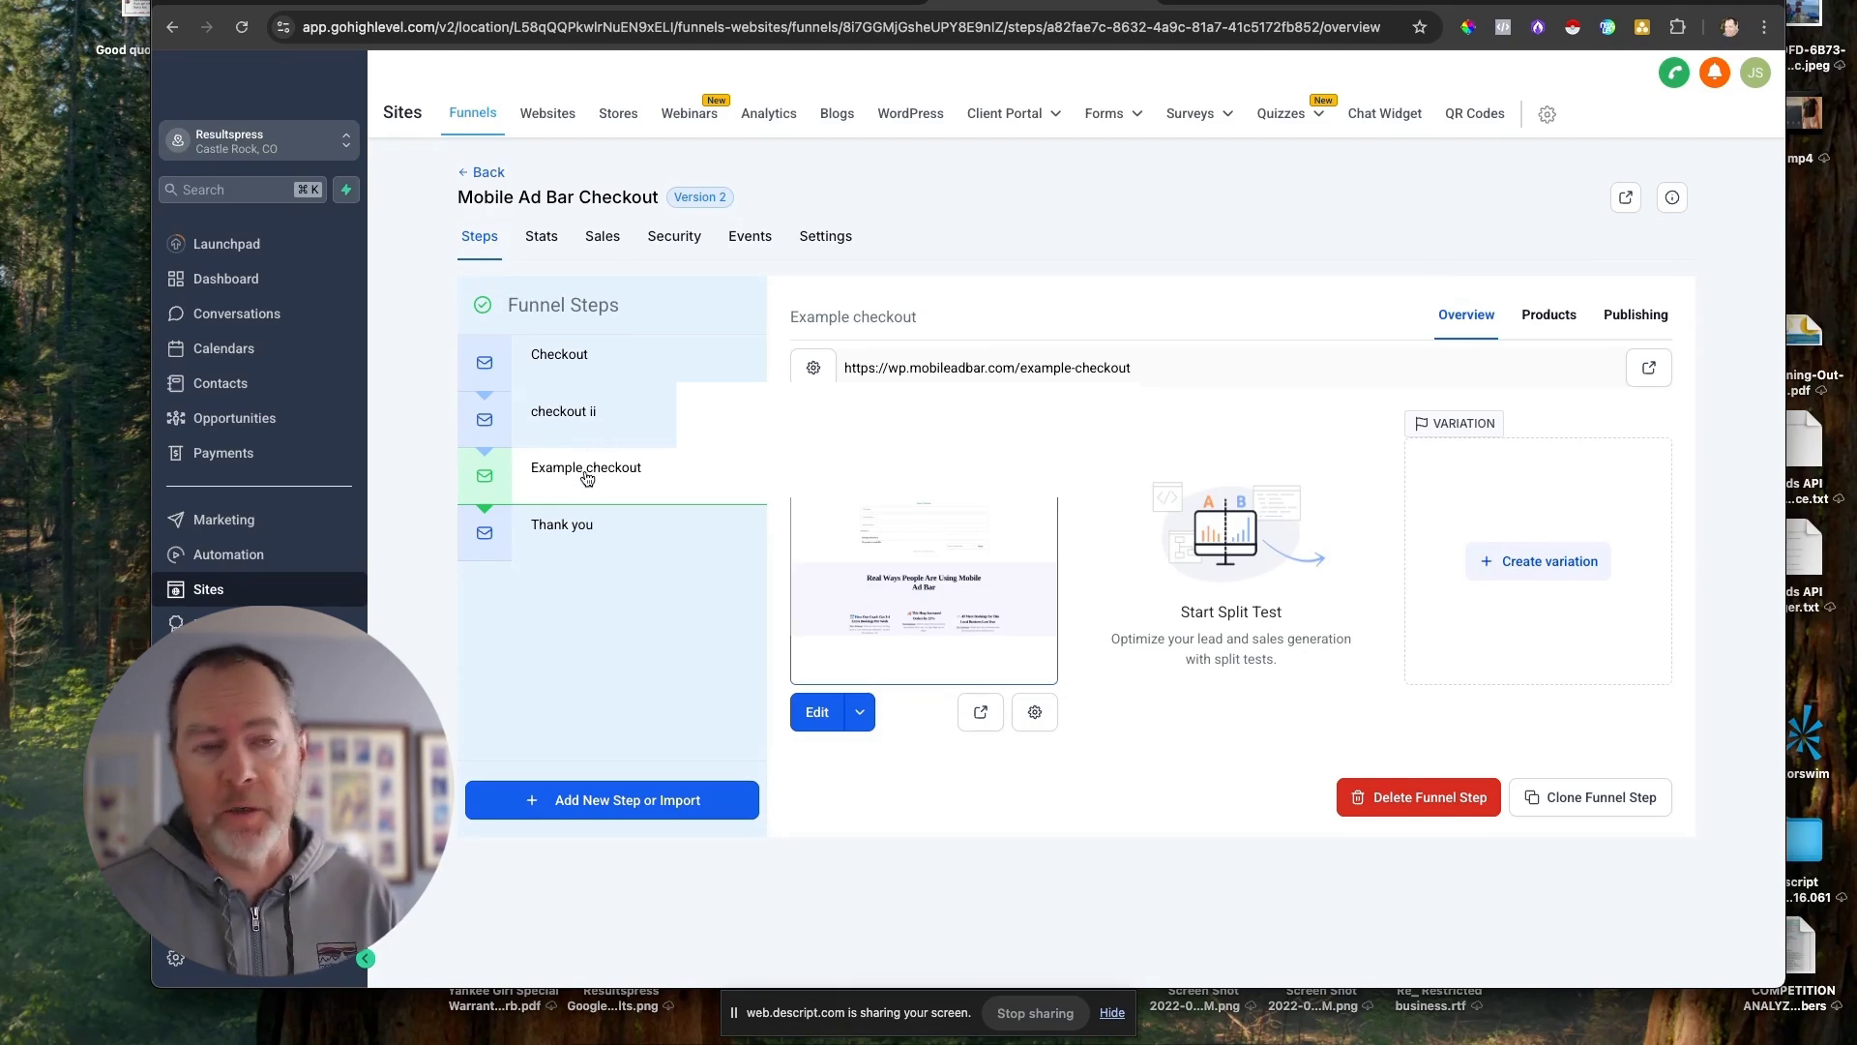
left_click(818, 712)
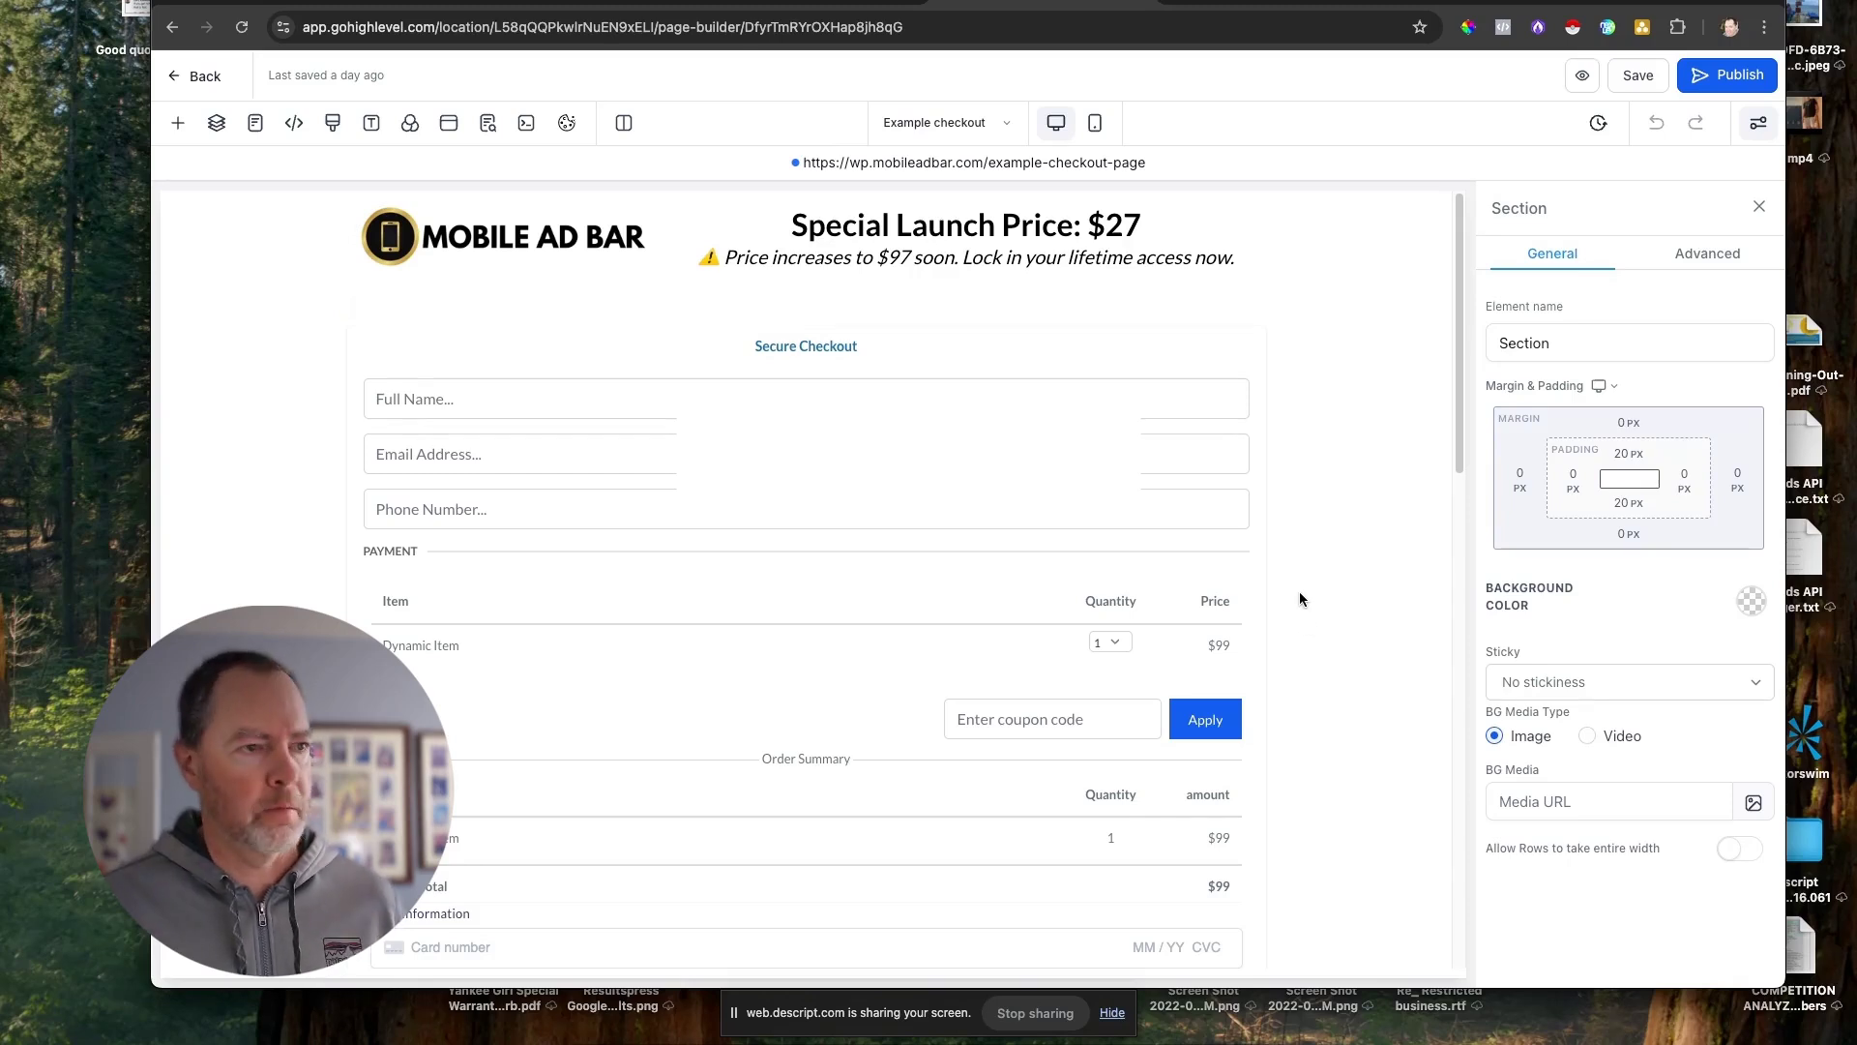
Delete the checkout order form and its leftover empty row from the Example checkout page.
left_click(1254, 317)
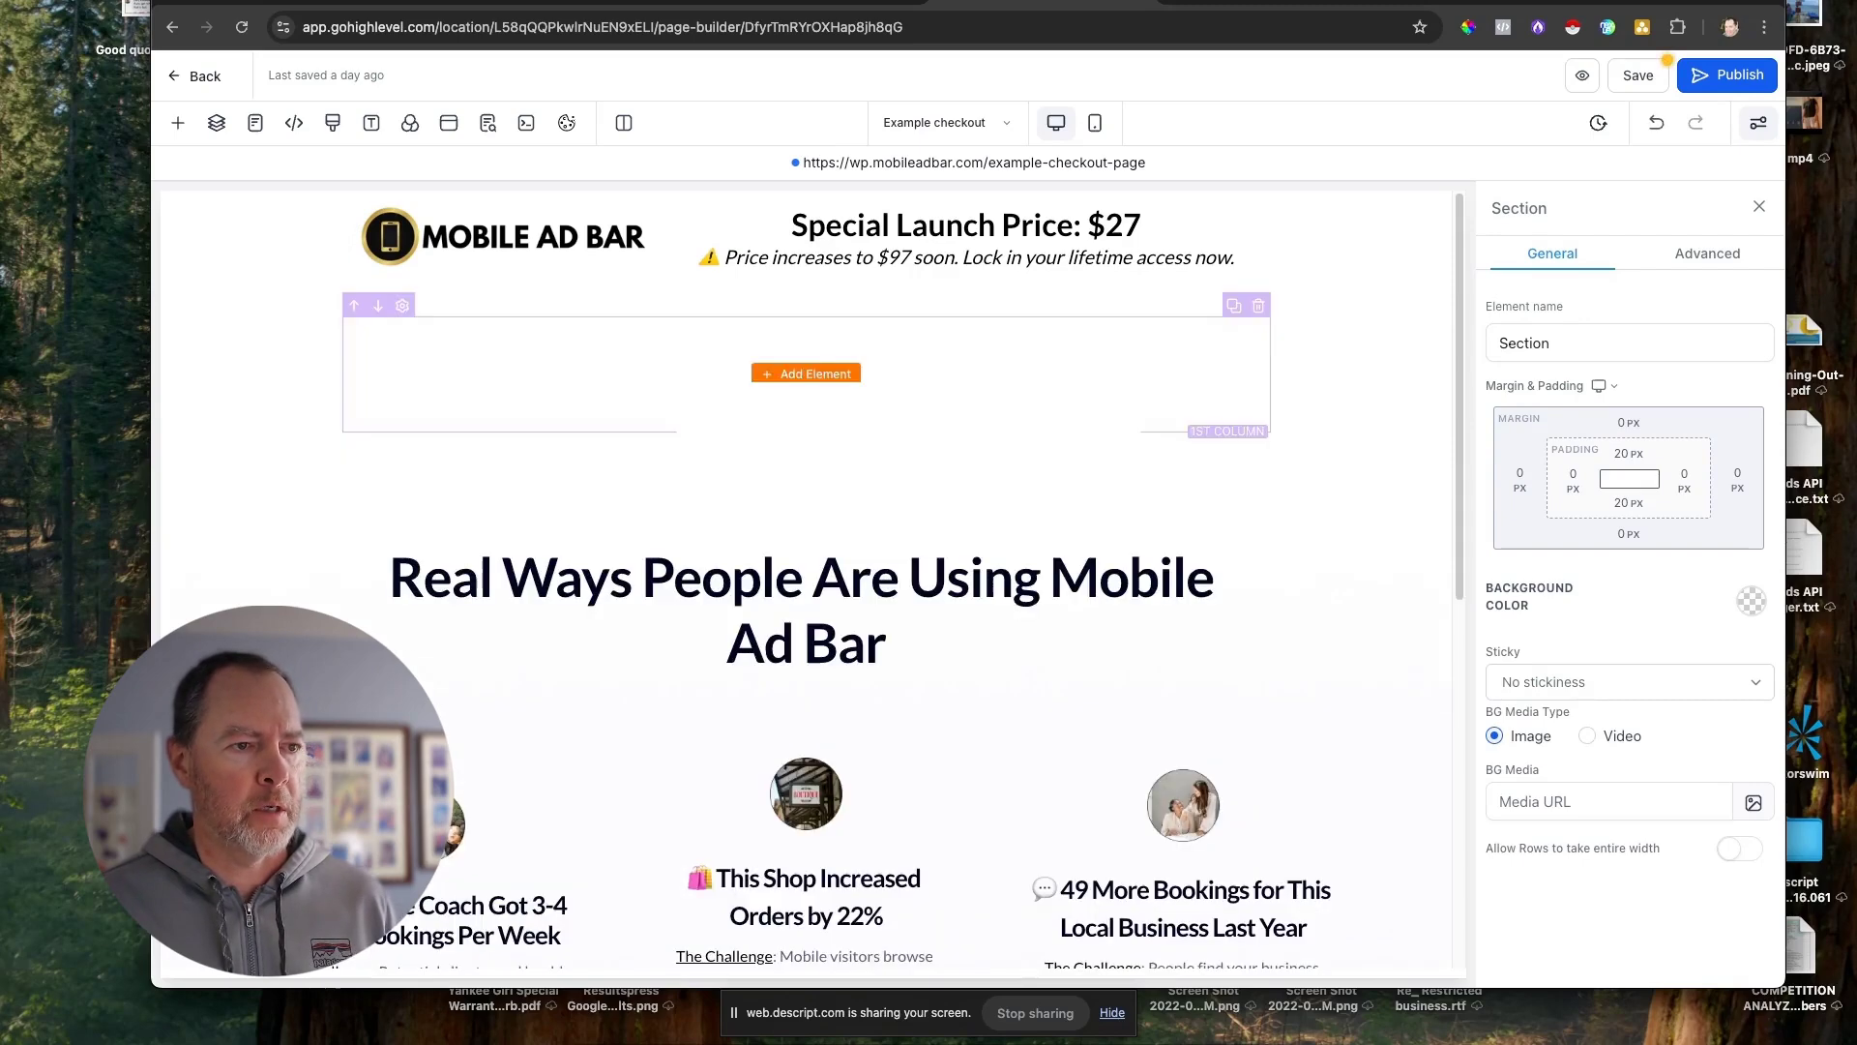
left_click(1258, 292)
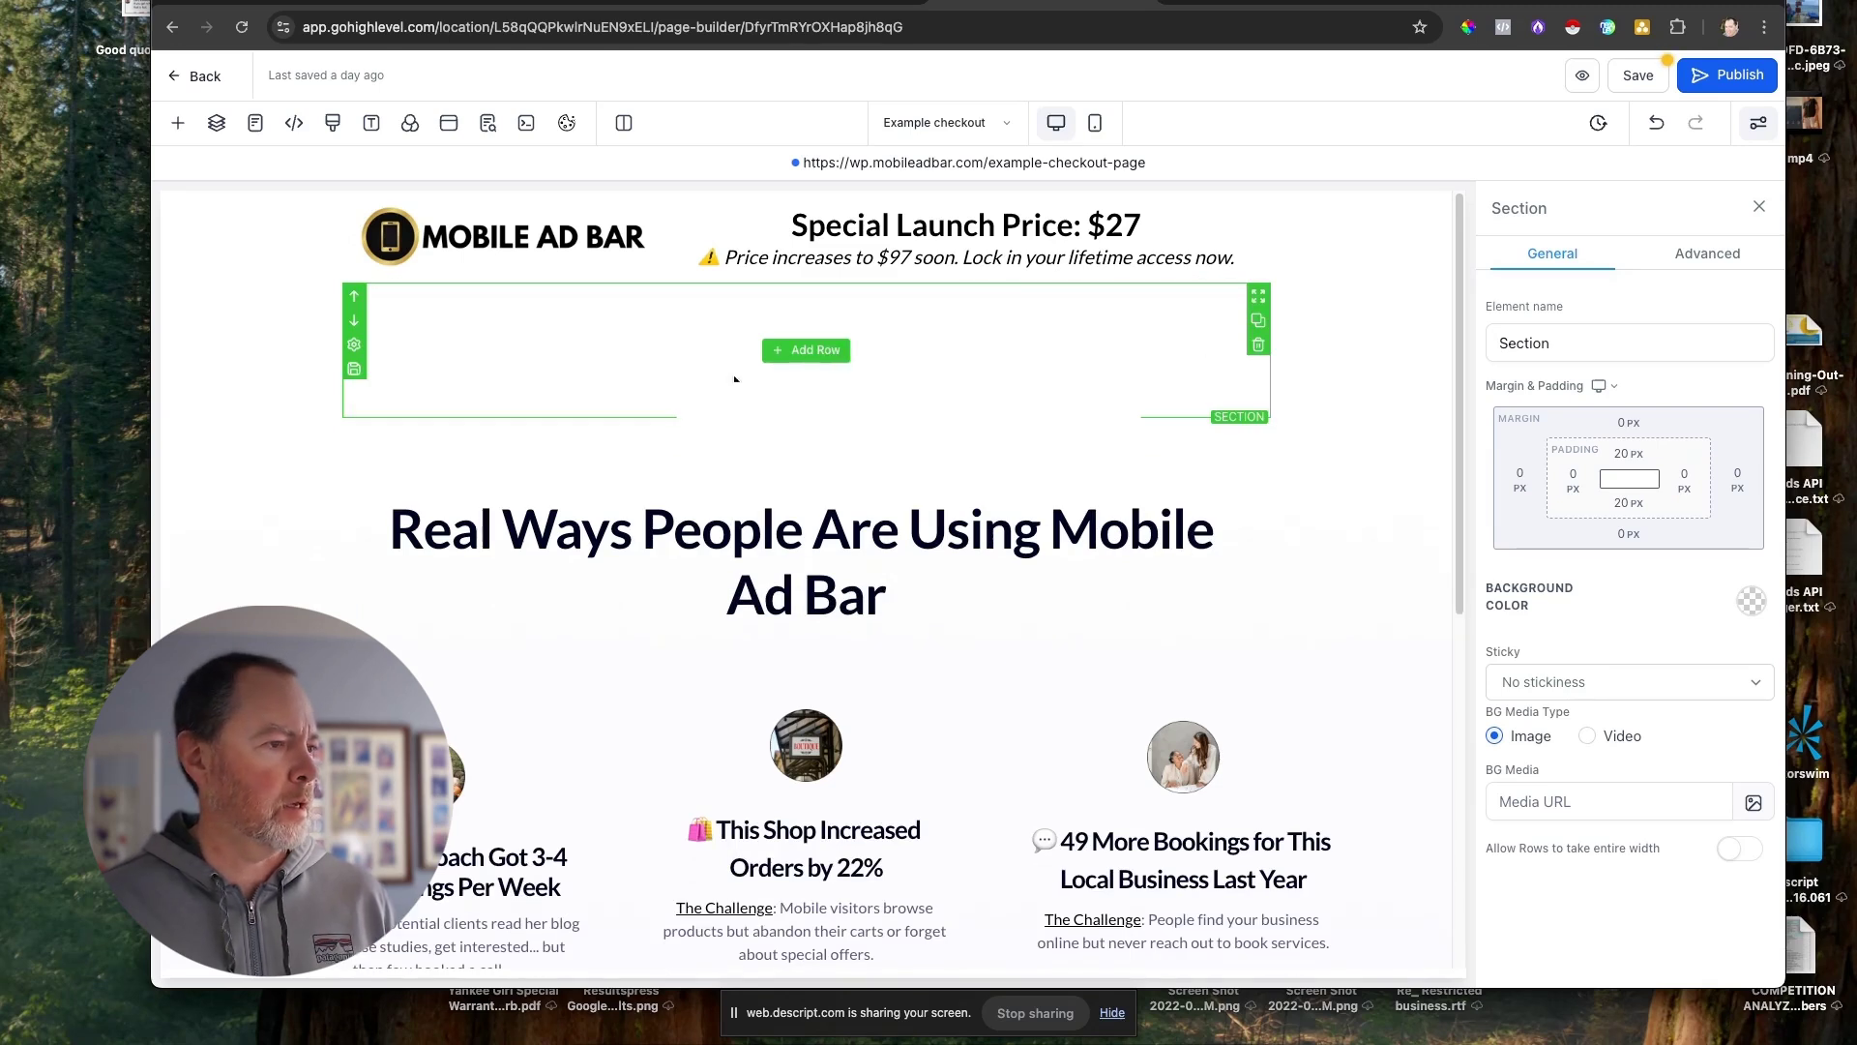
left_click(177, 123)
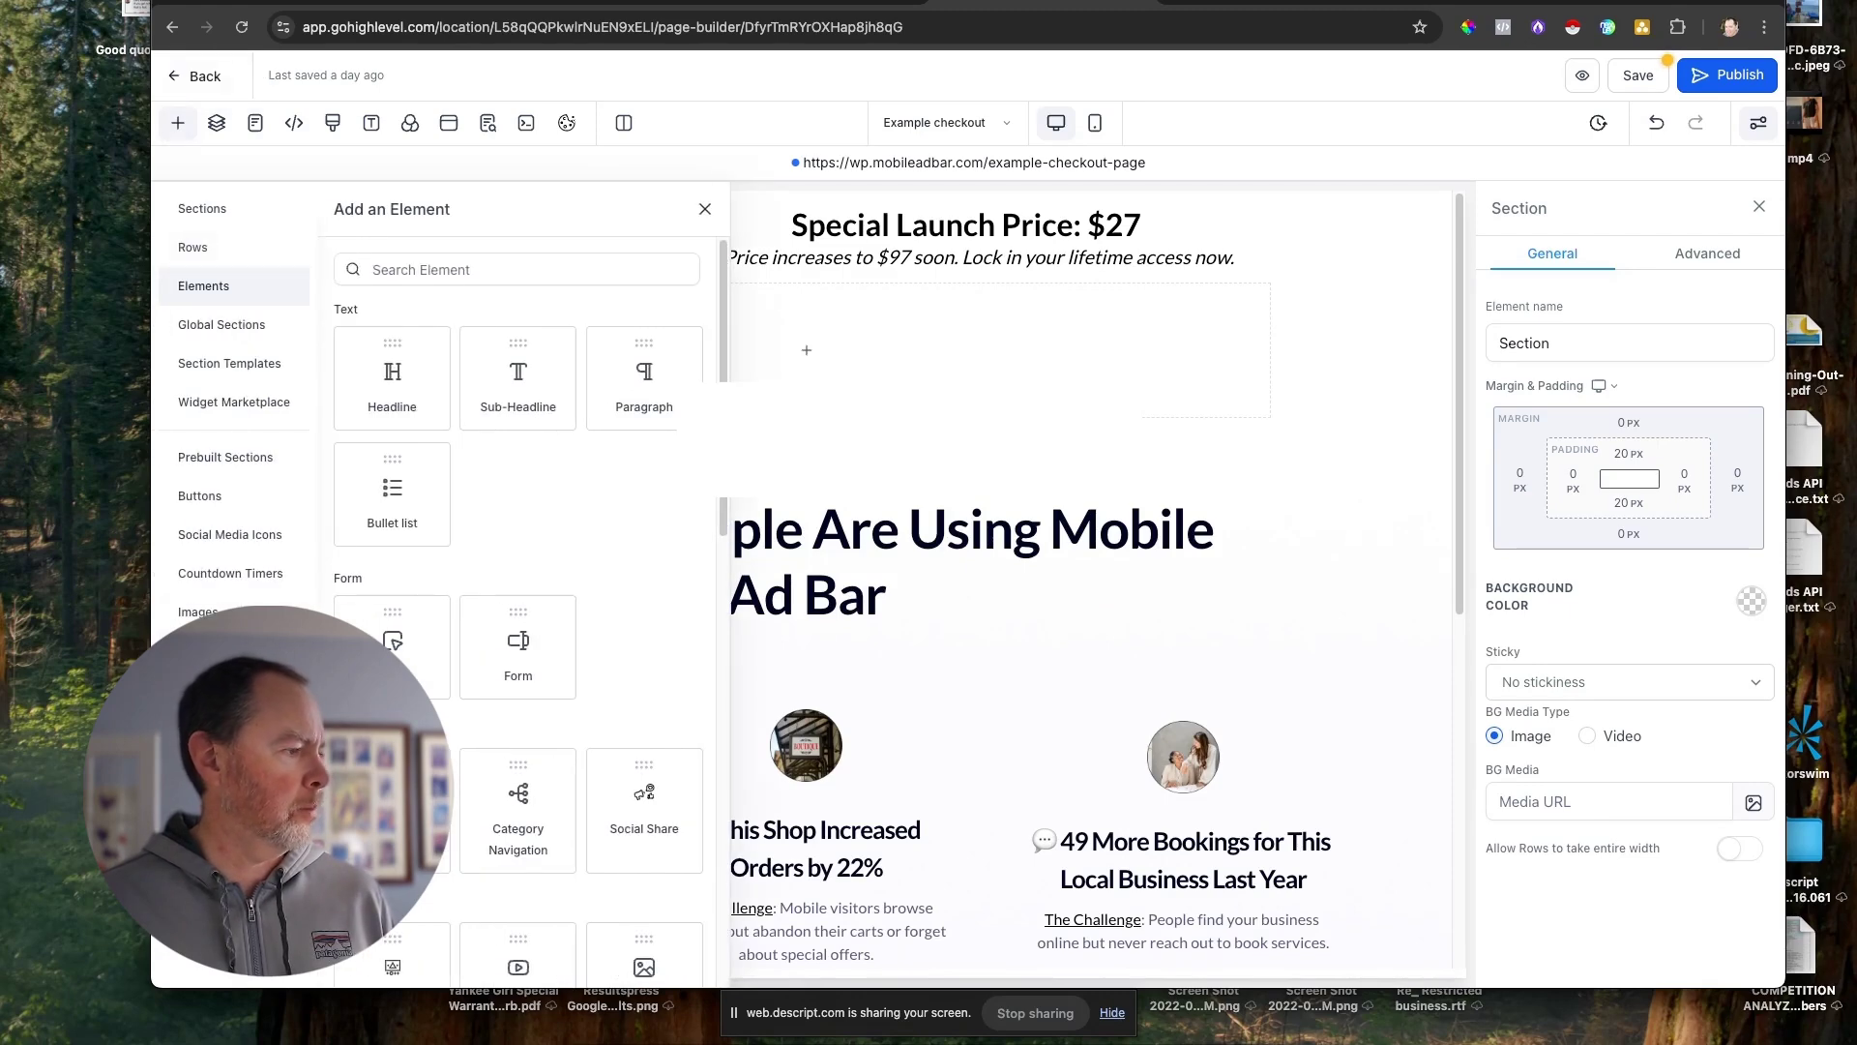
Drag a prebuilt Call To Action section below the header and select its headline.
left_click(237, 457)
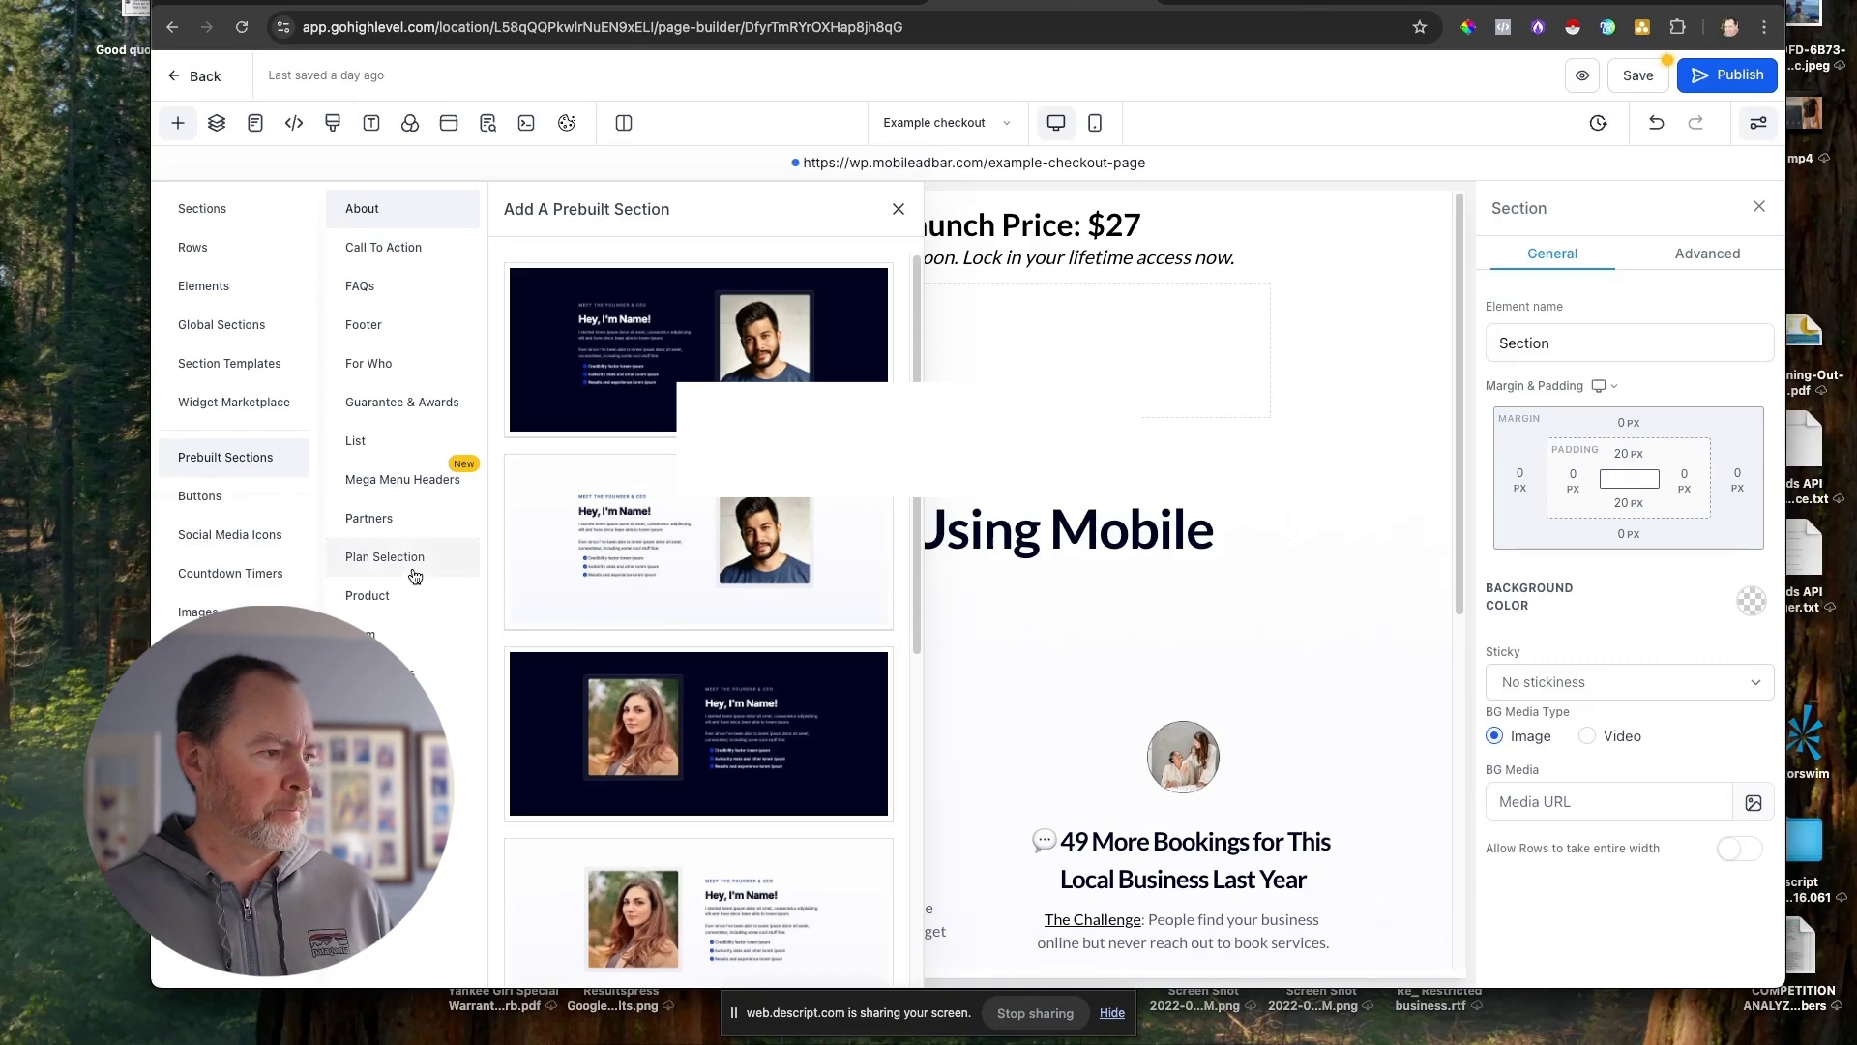
left_click(383, 246)
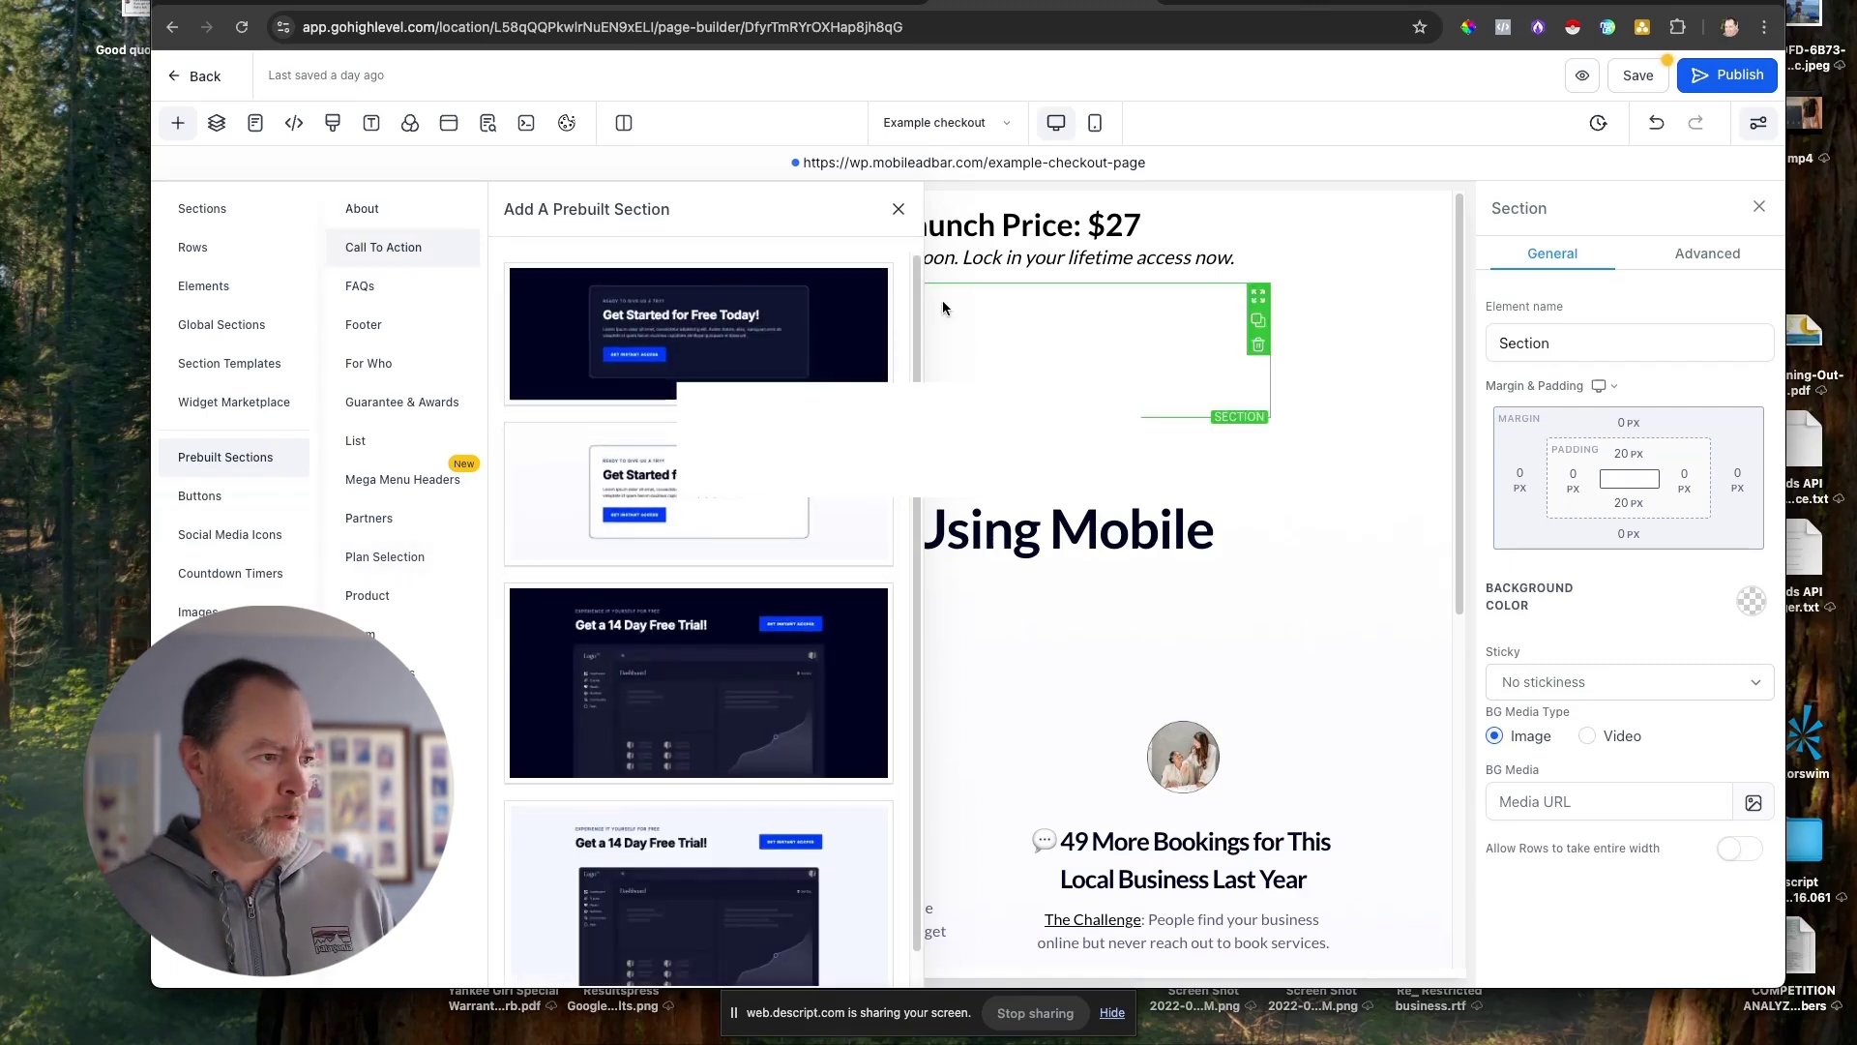
left_click_drag(732, 496, 962, 340)
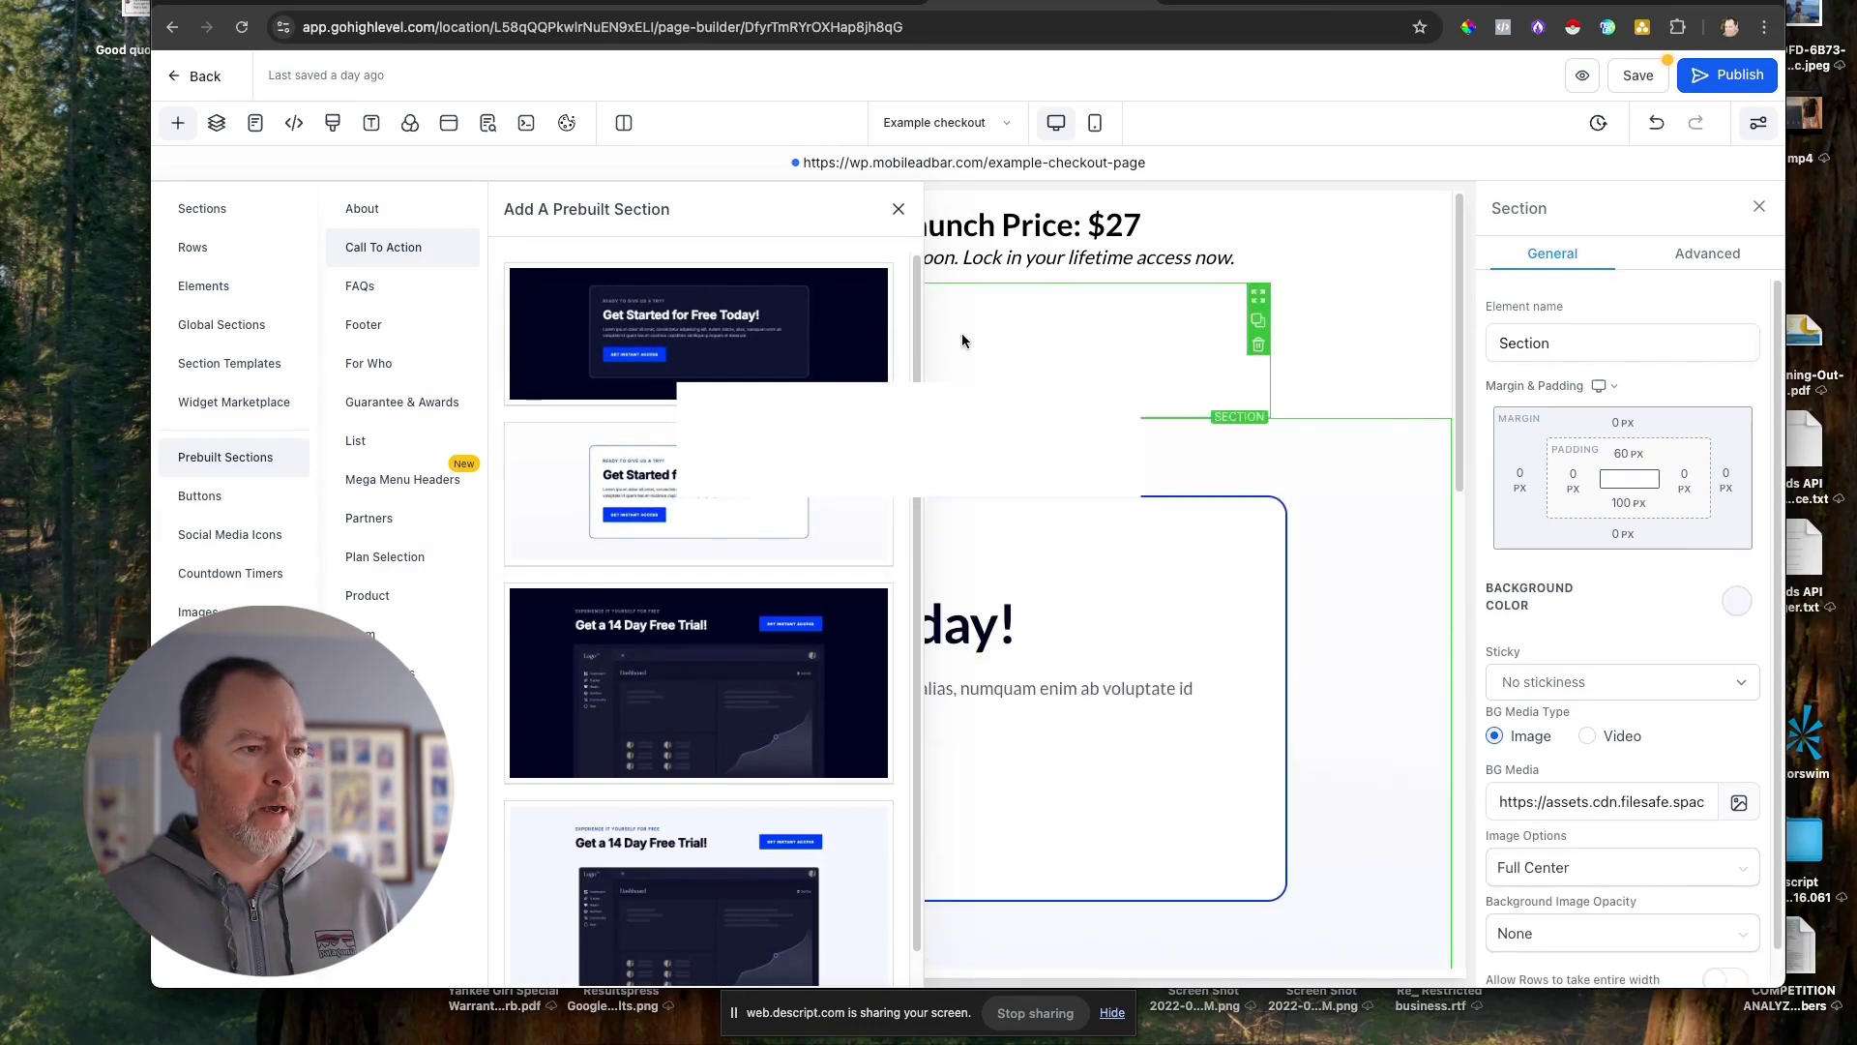
left_click(899, 209)
left_click(745, 627)
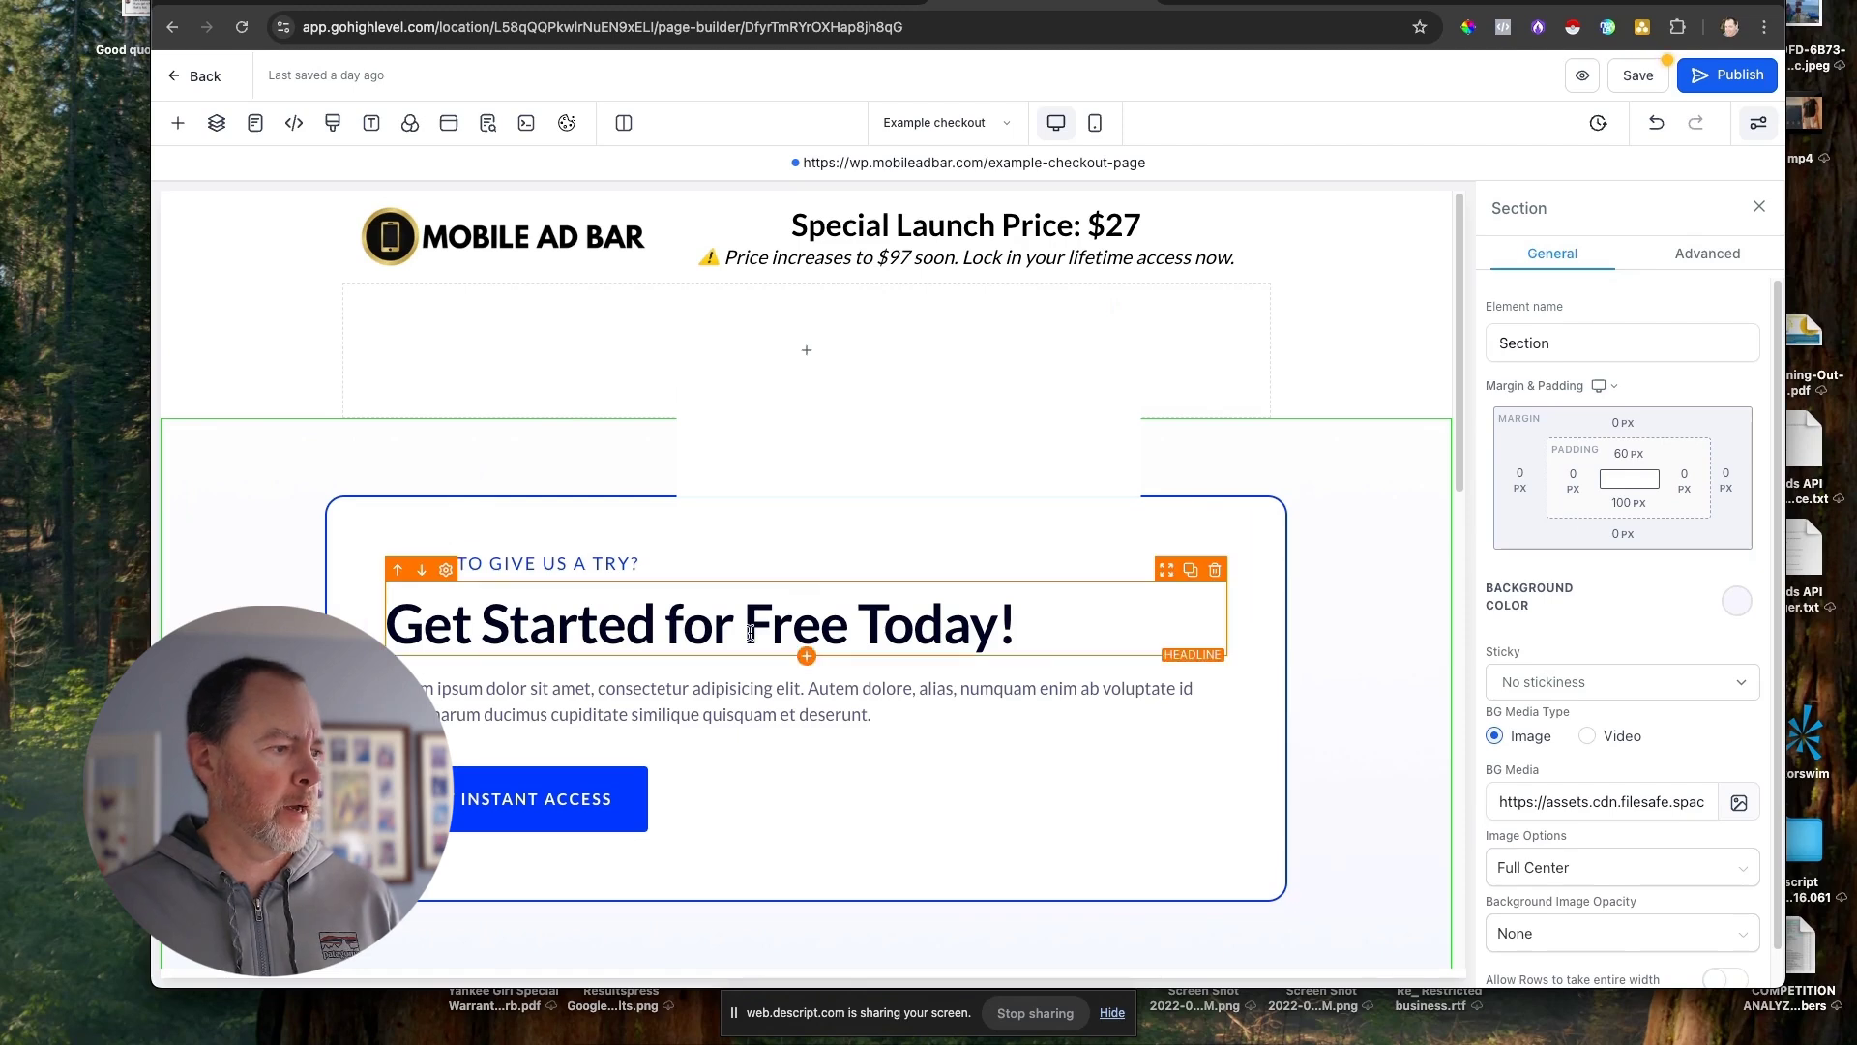
Replace 'Free' with '$27' in the headline and delete the empty section above it.
double_click(782, 627)
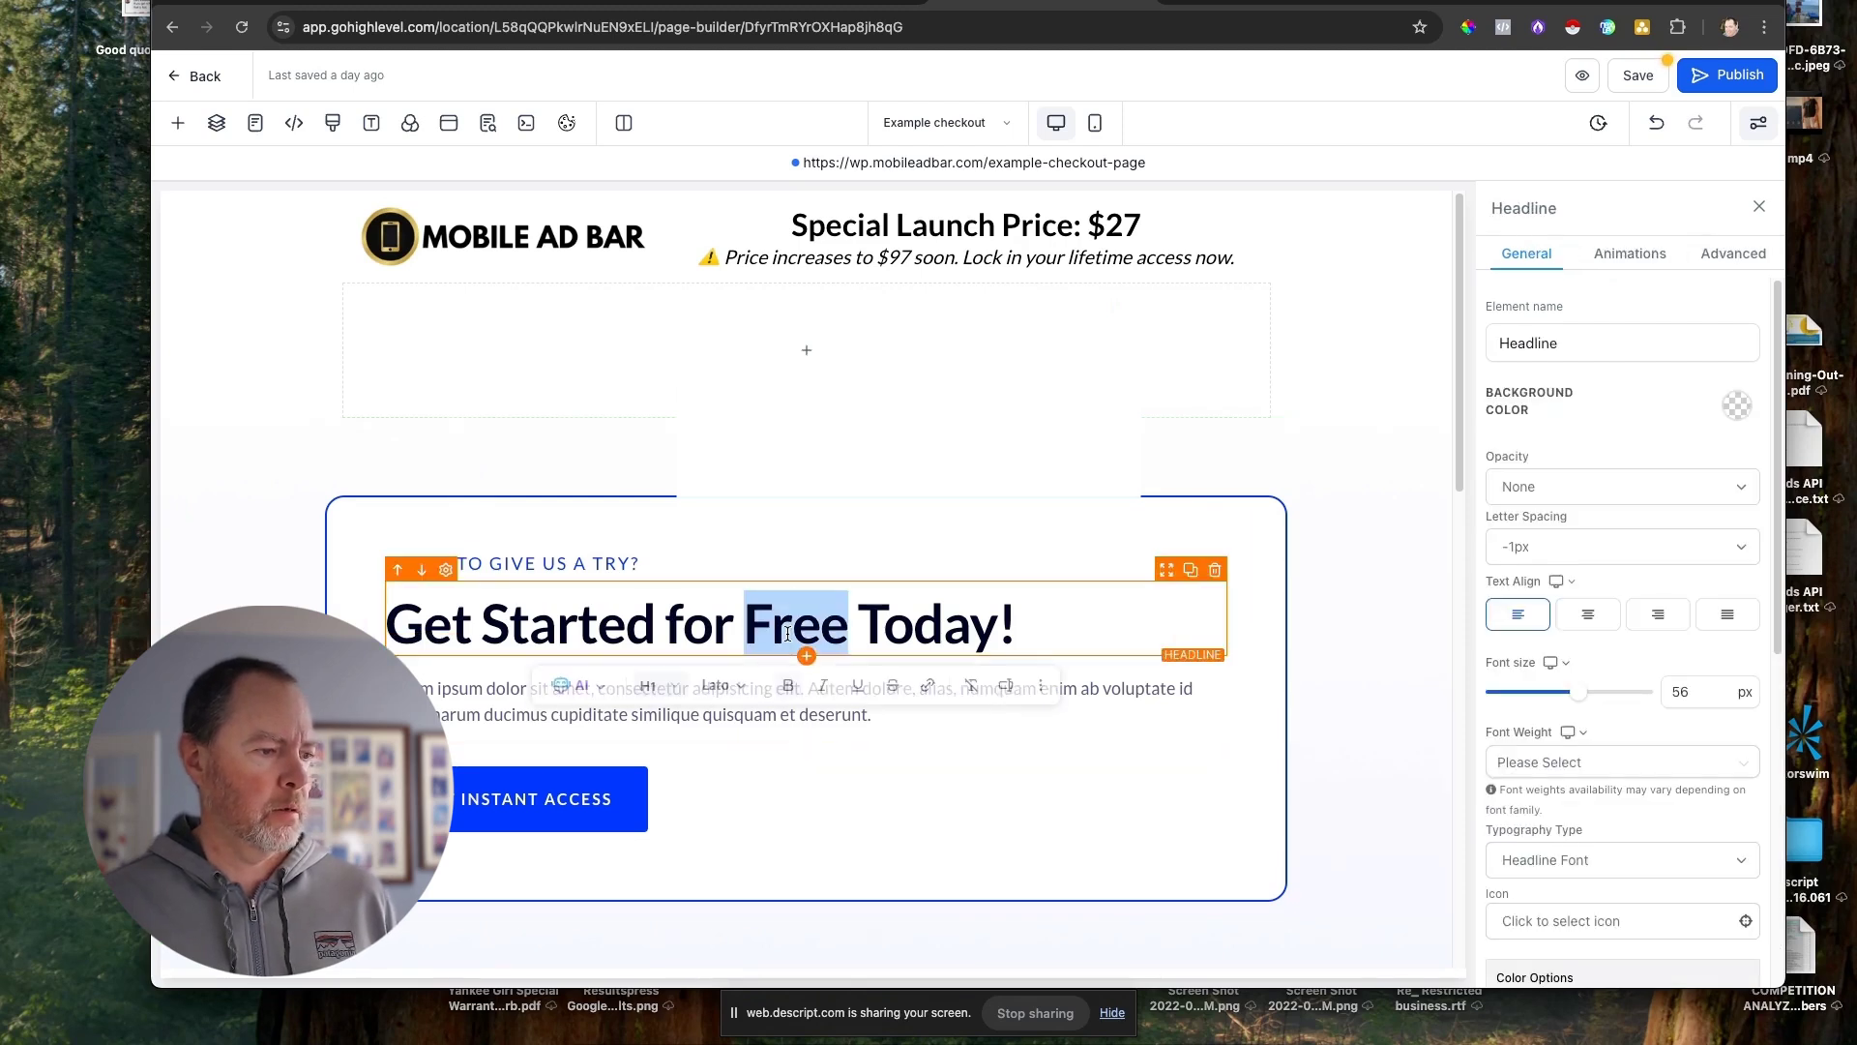
type("$27")
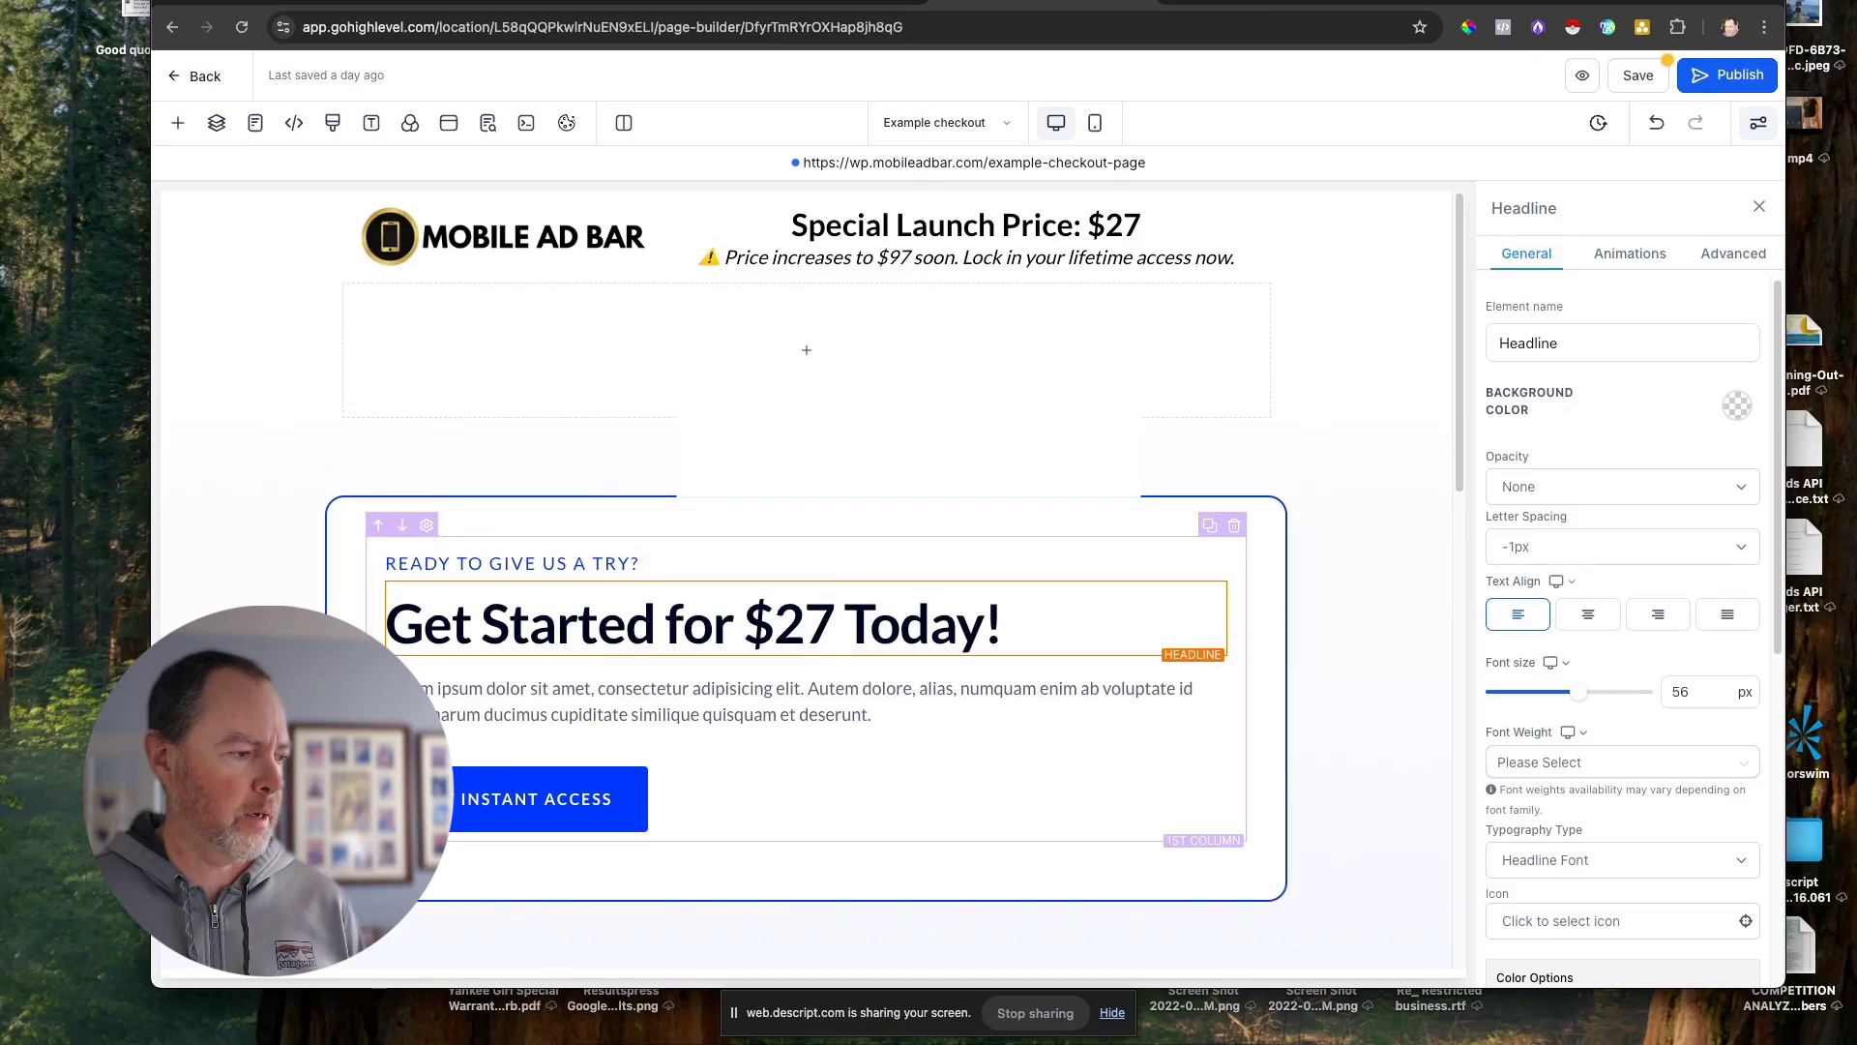
left_click(1263, 357)
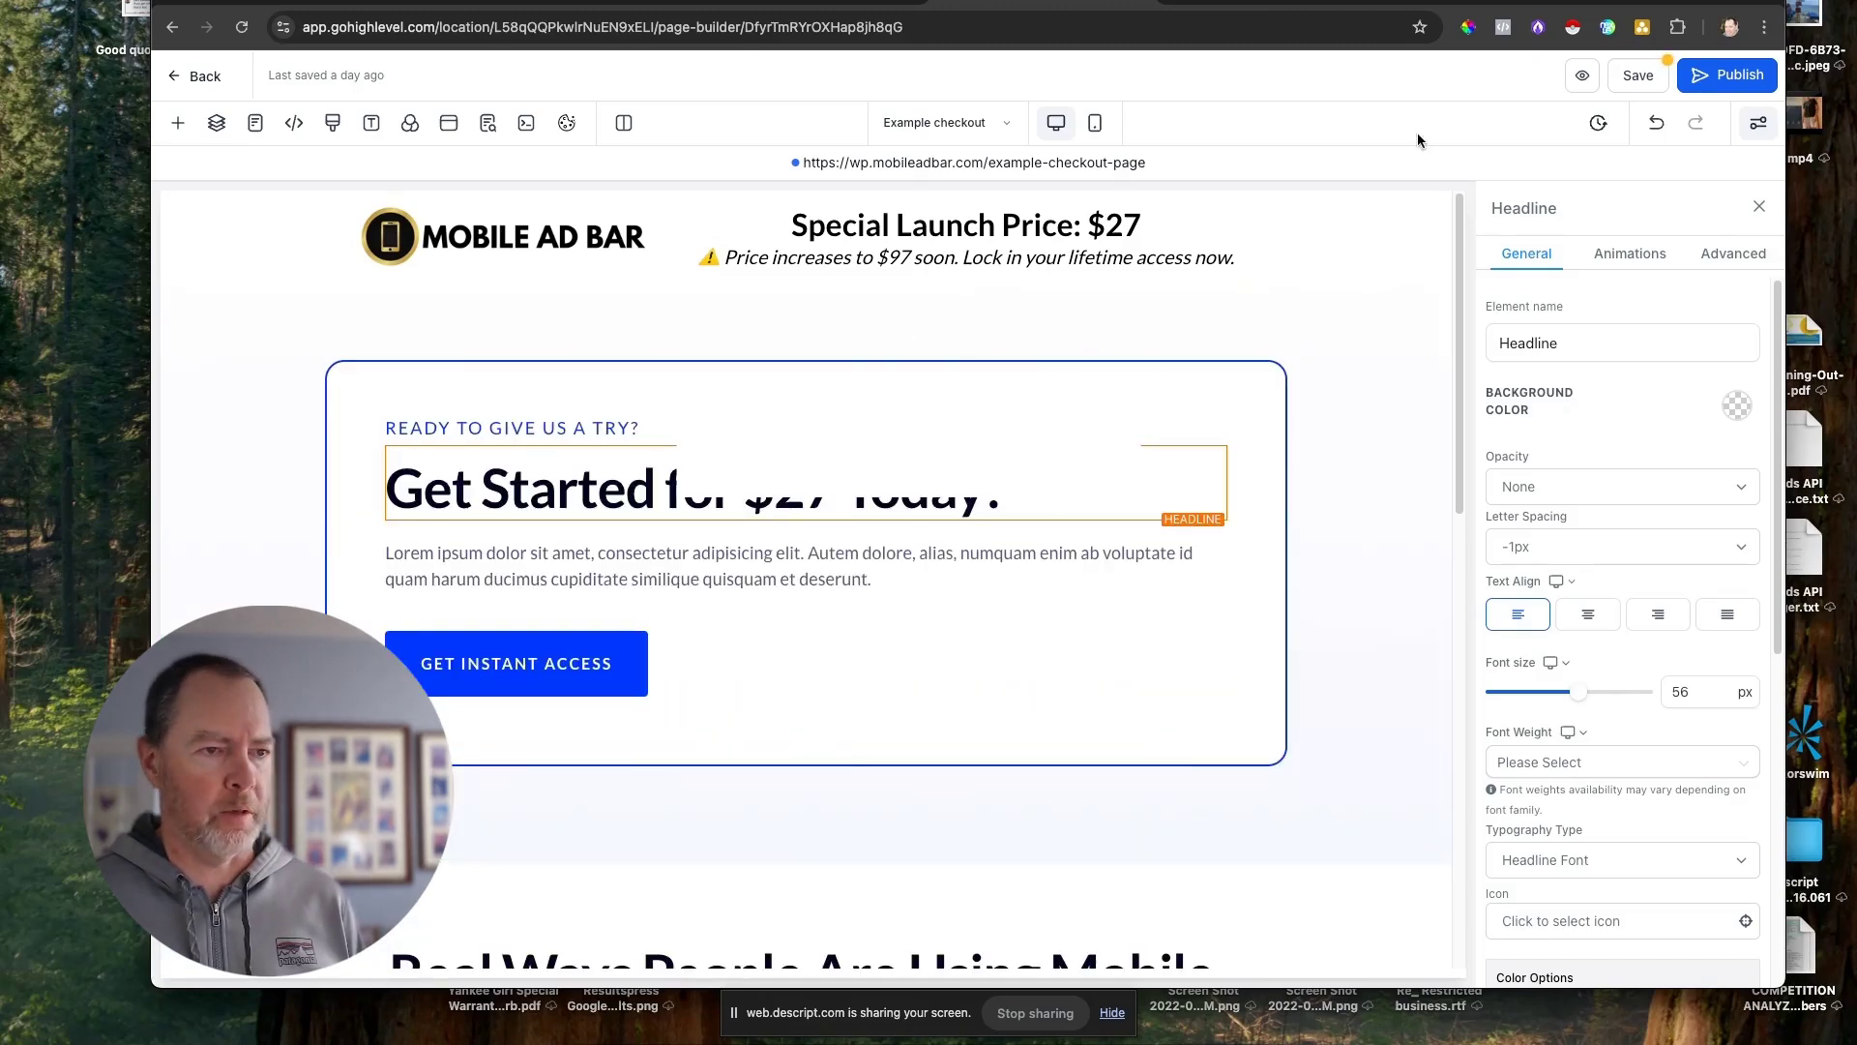
Save the page and confirm the Get Instant Access button's action is Open popup.
left_click(1637, 81)
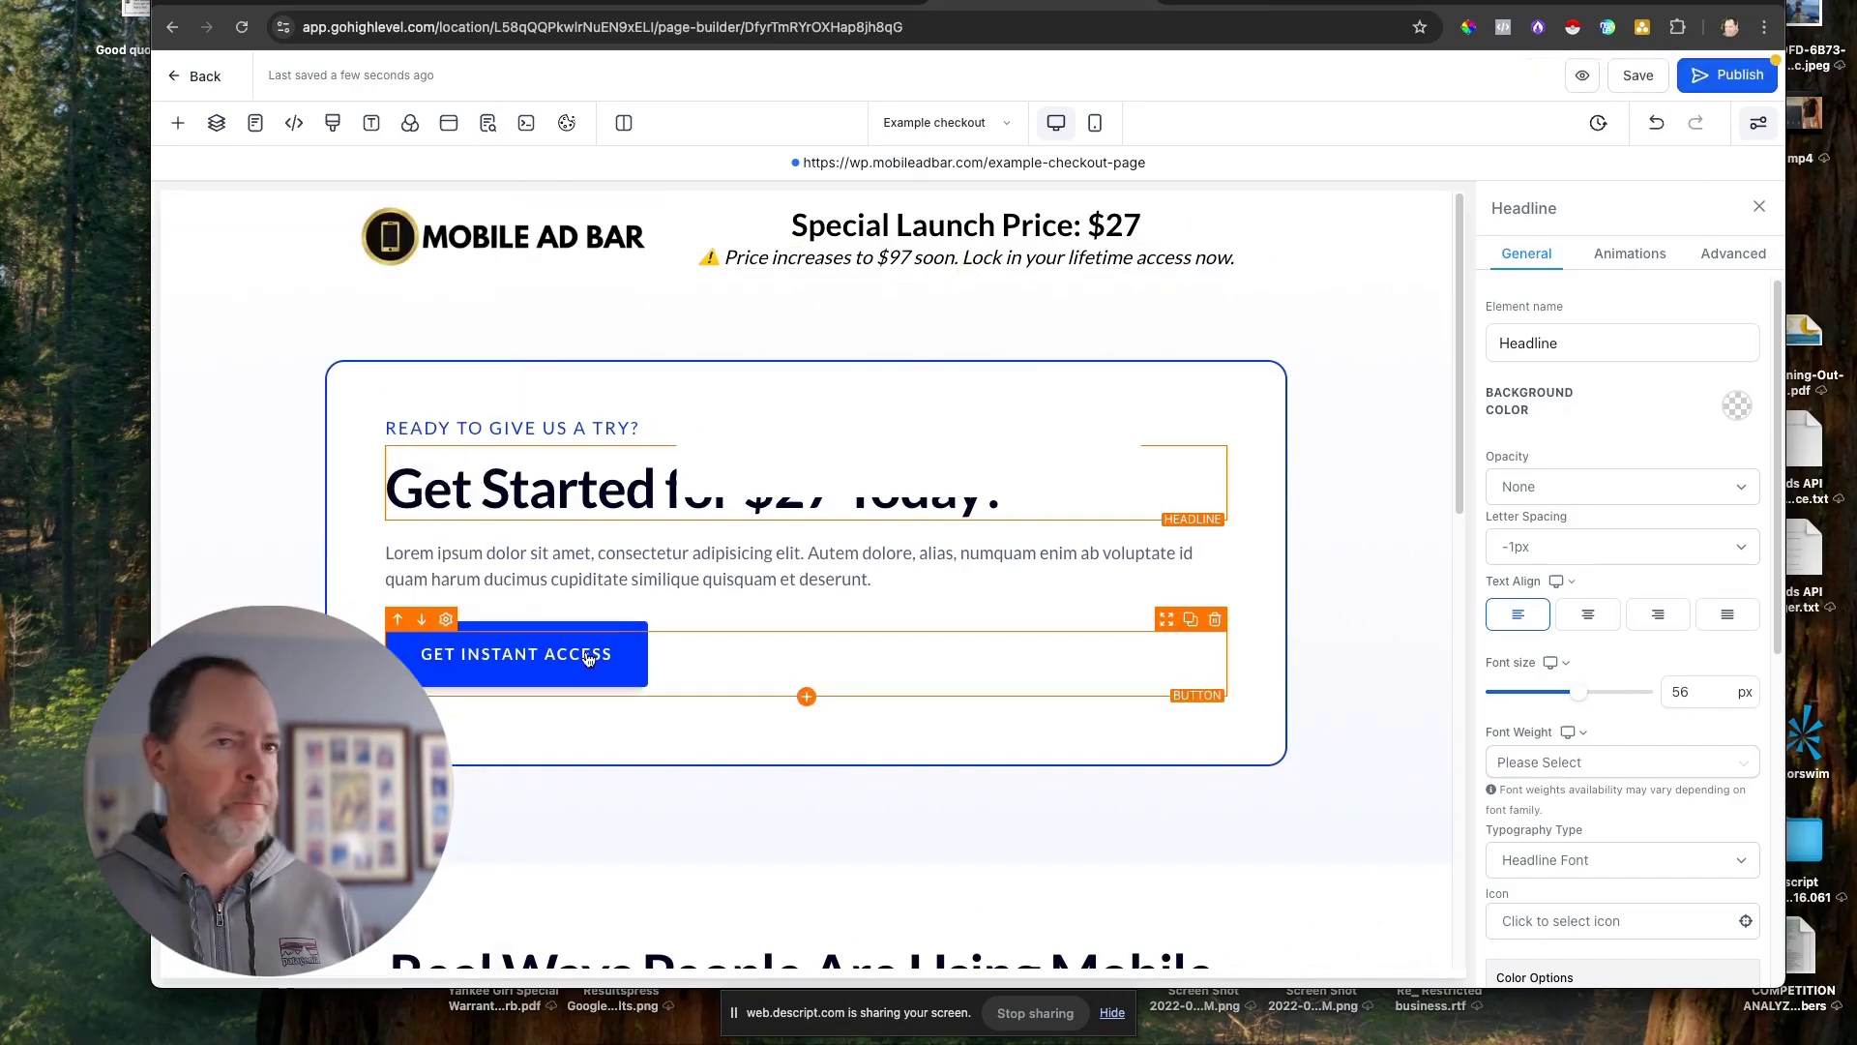
left_click(561, 663)
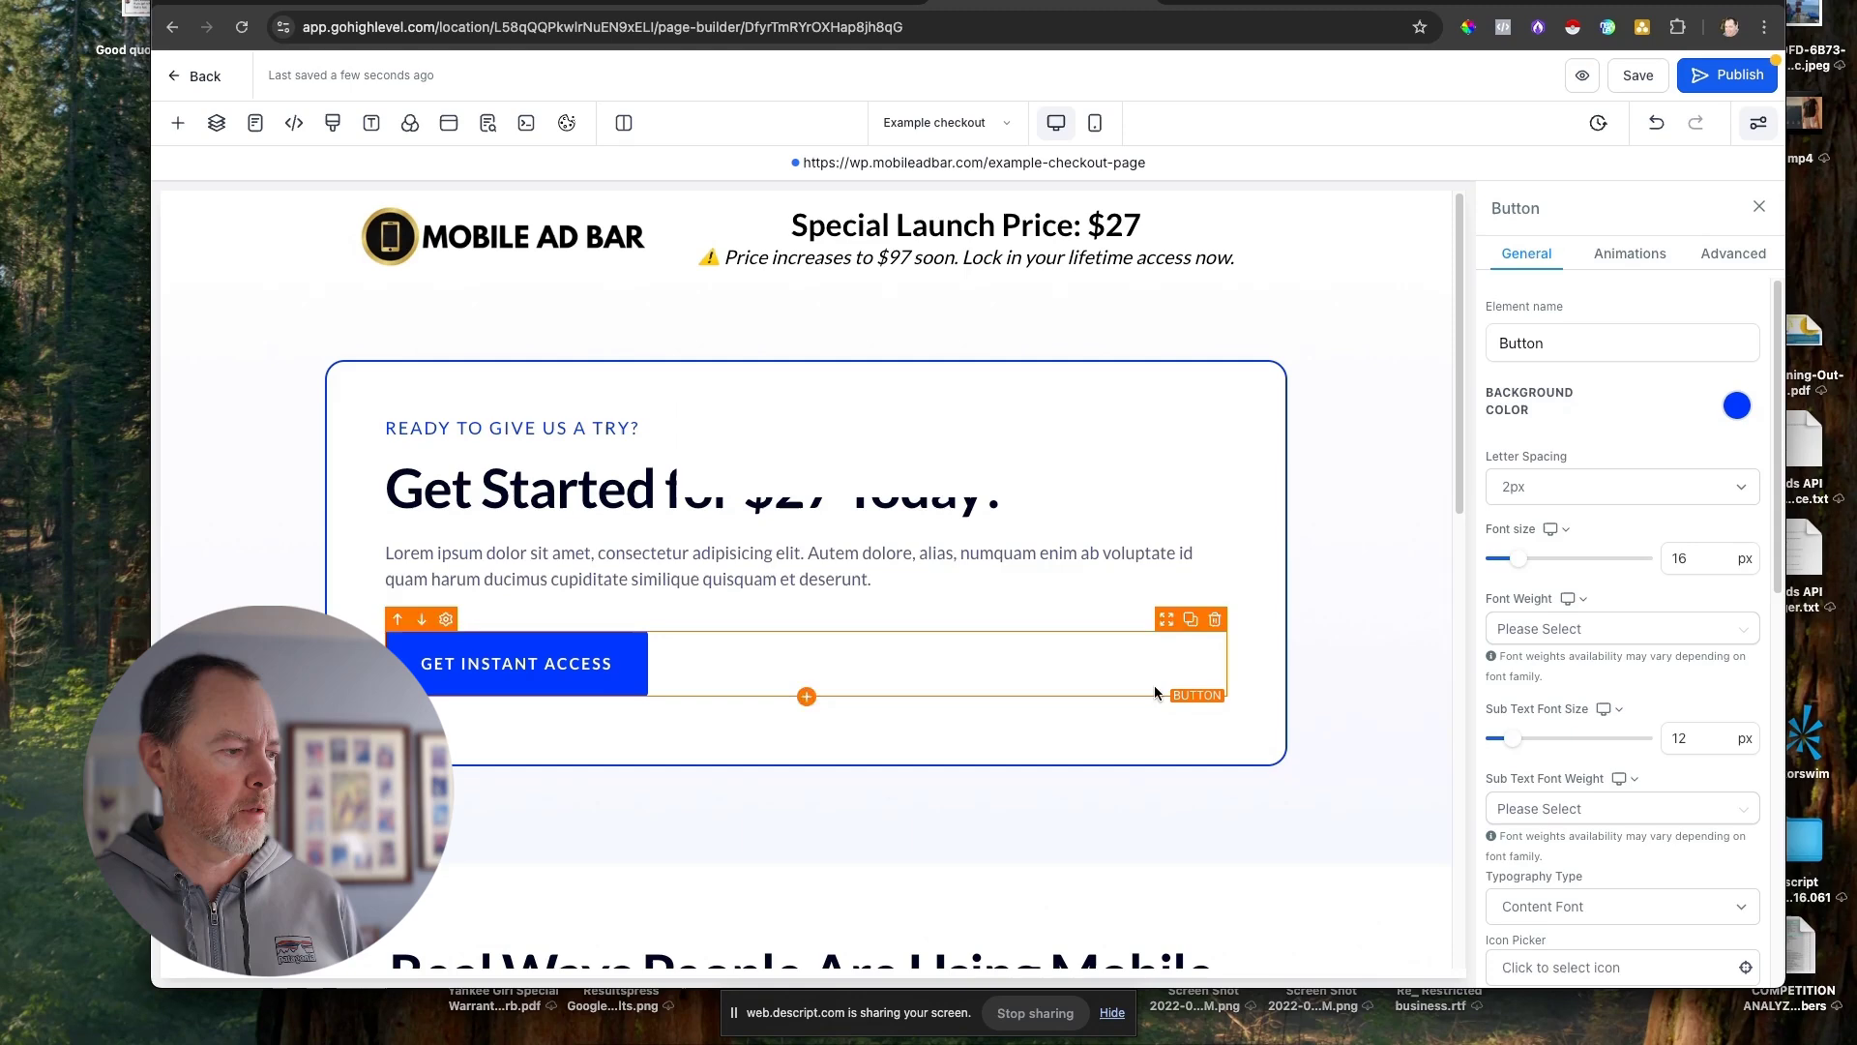
scroll(1594, 291, "down", 10)
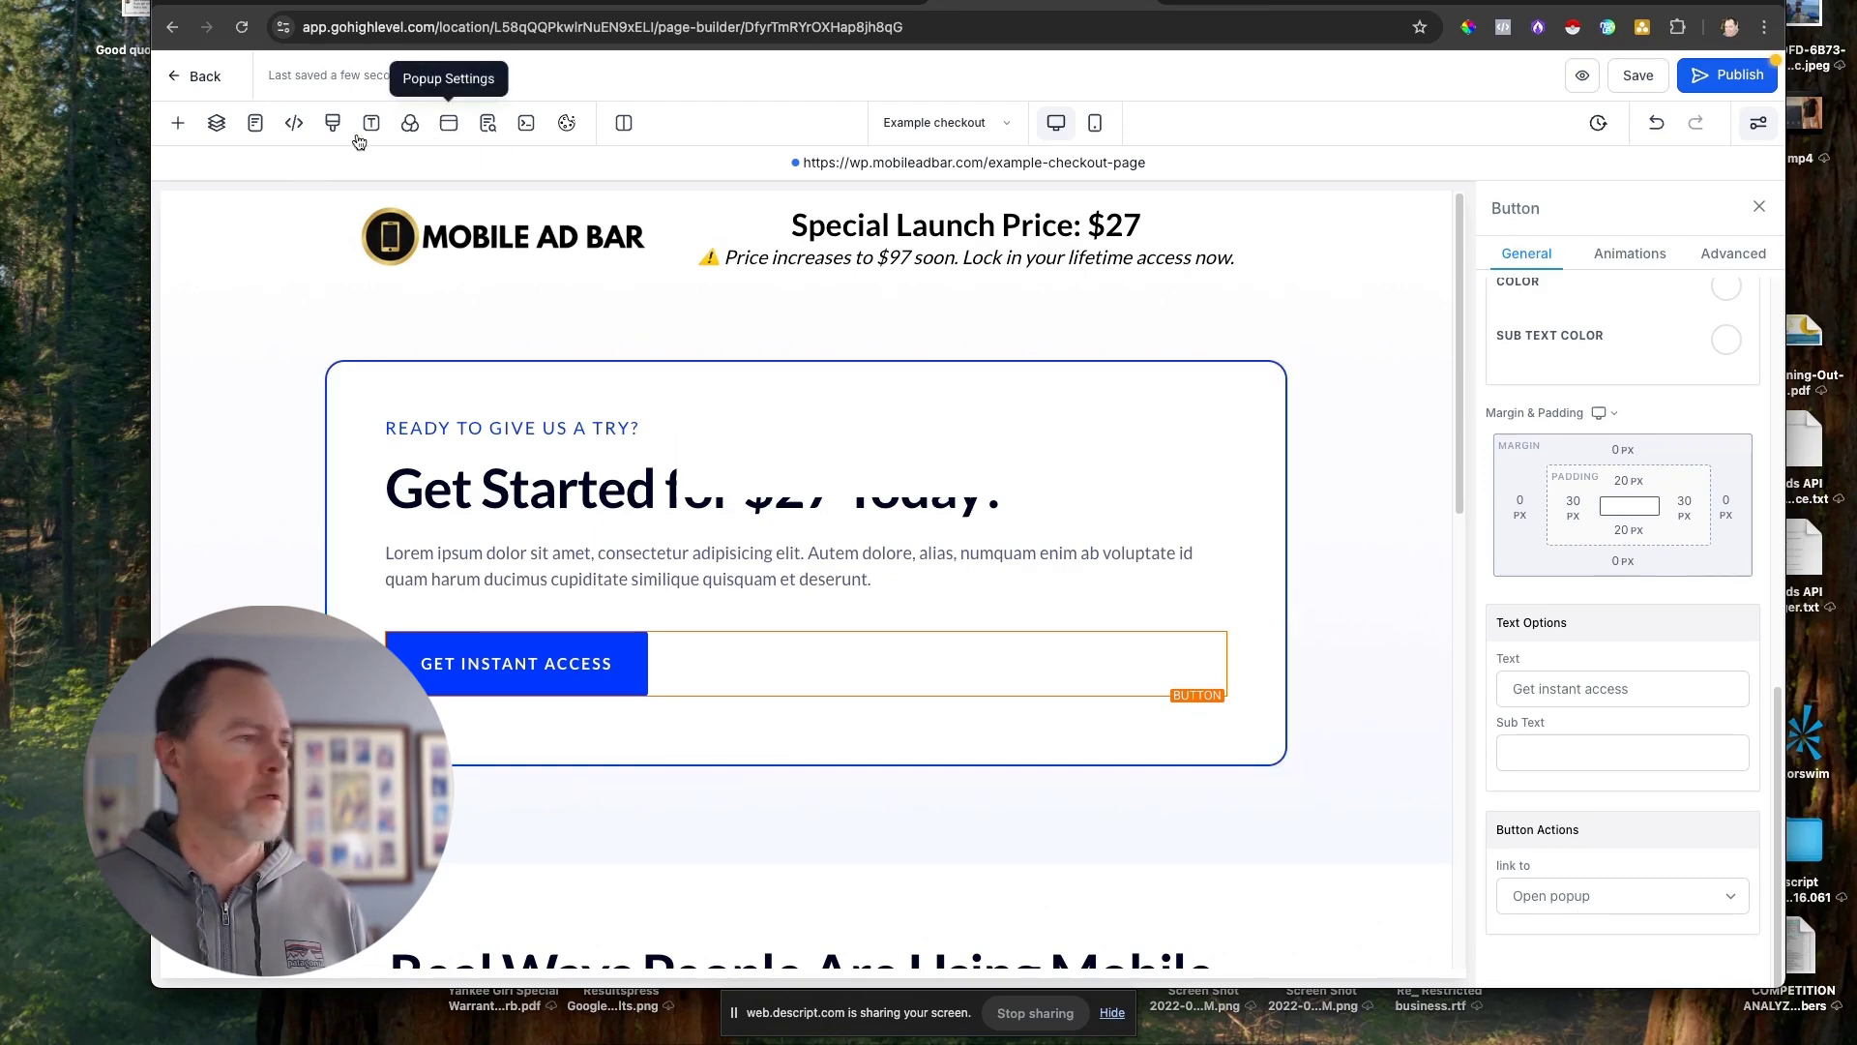
In Popup Settings, delete the popup's placeholder headline, its row and the shipping order form.
left_click(449, 124)
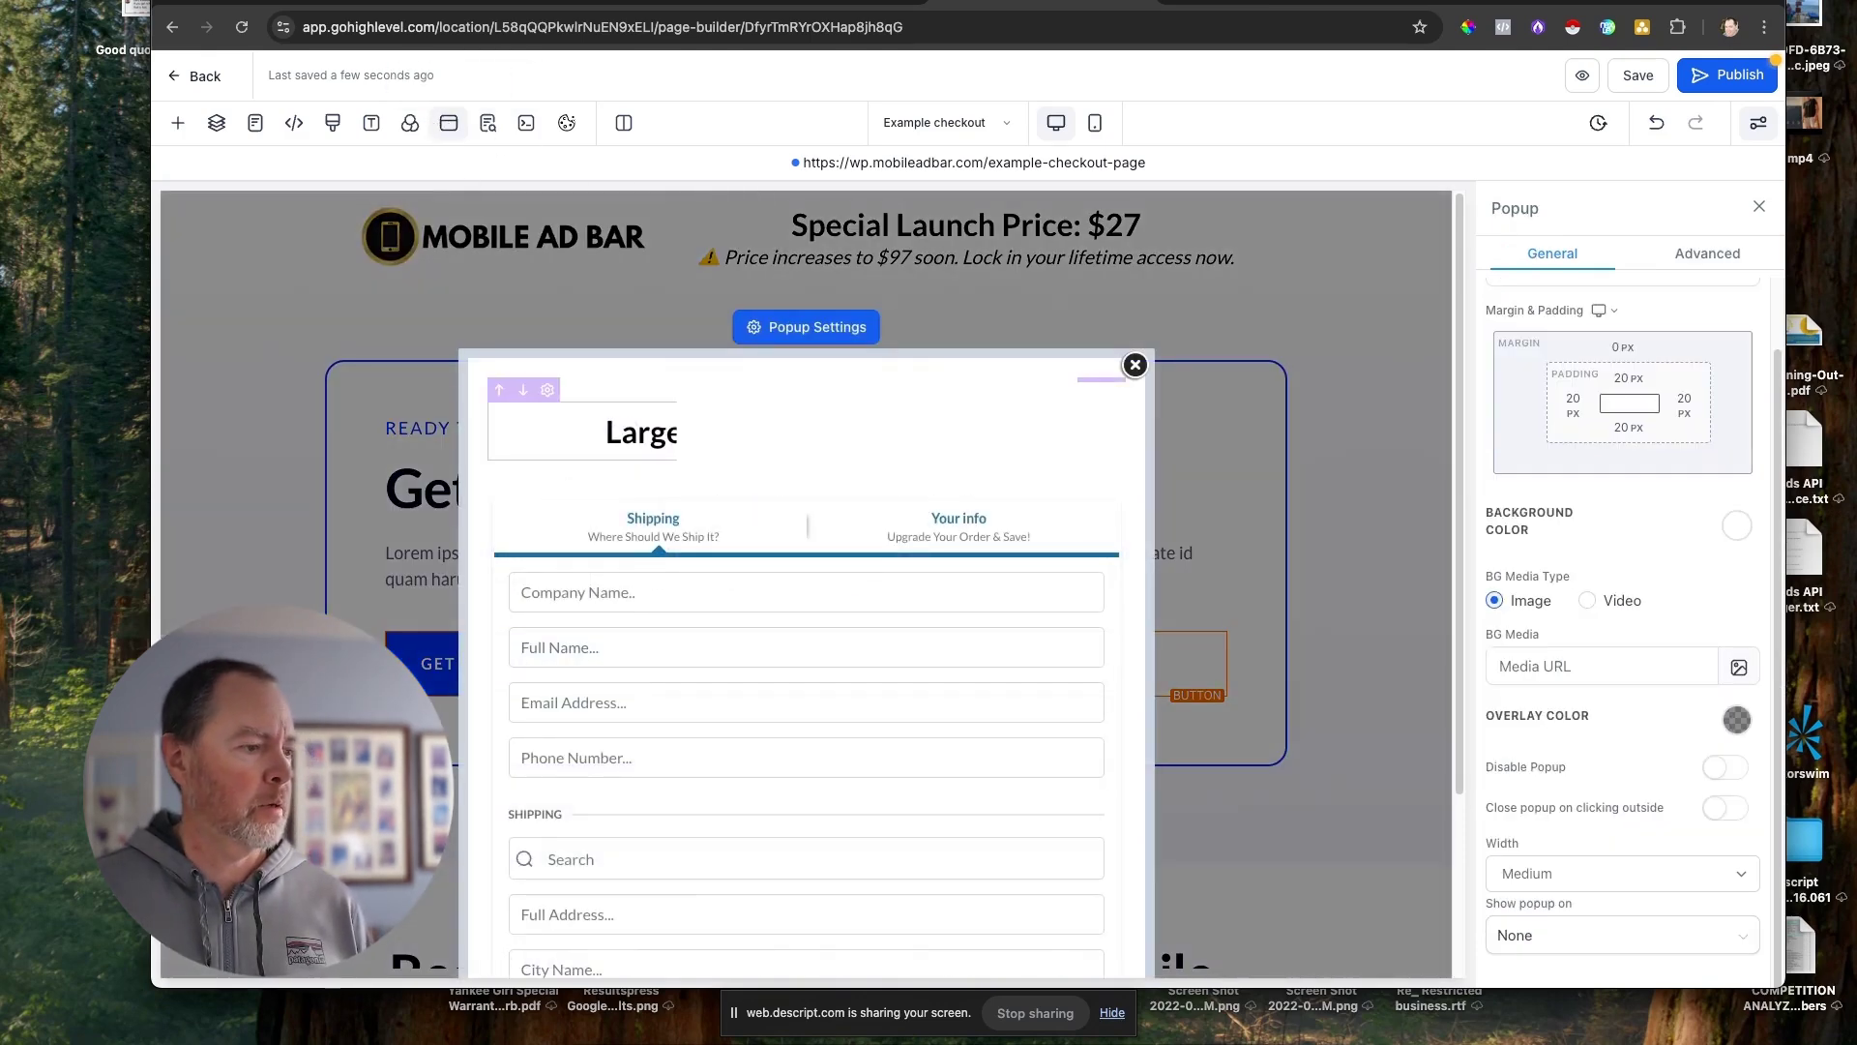
left_click(1054, 406)
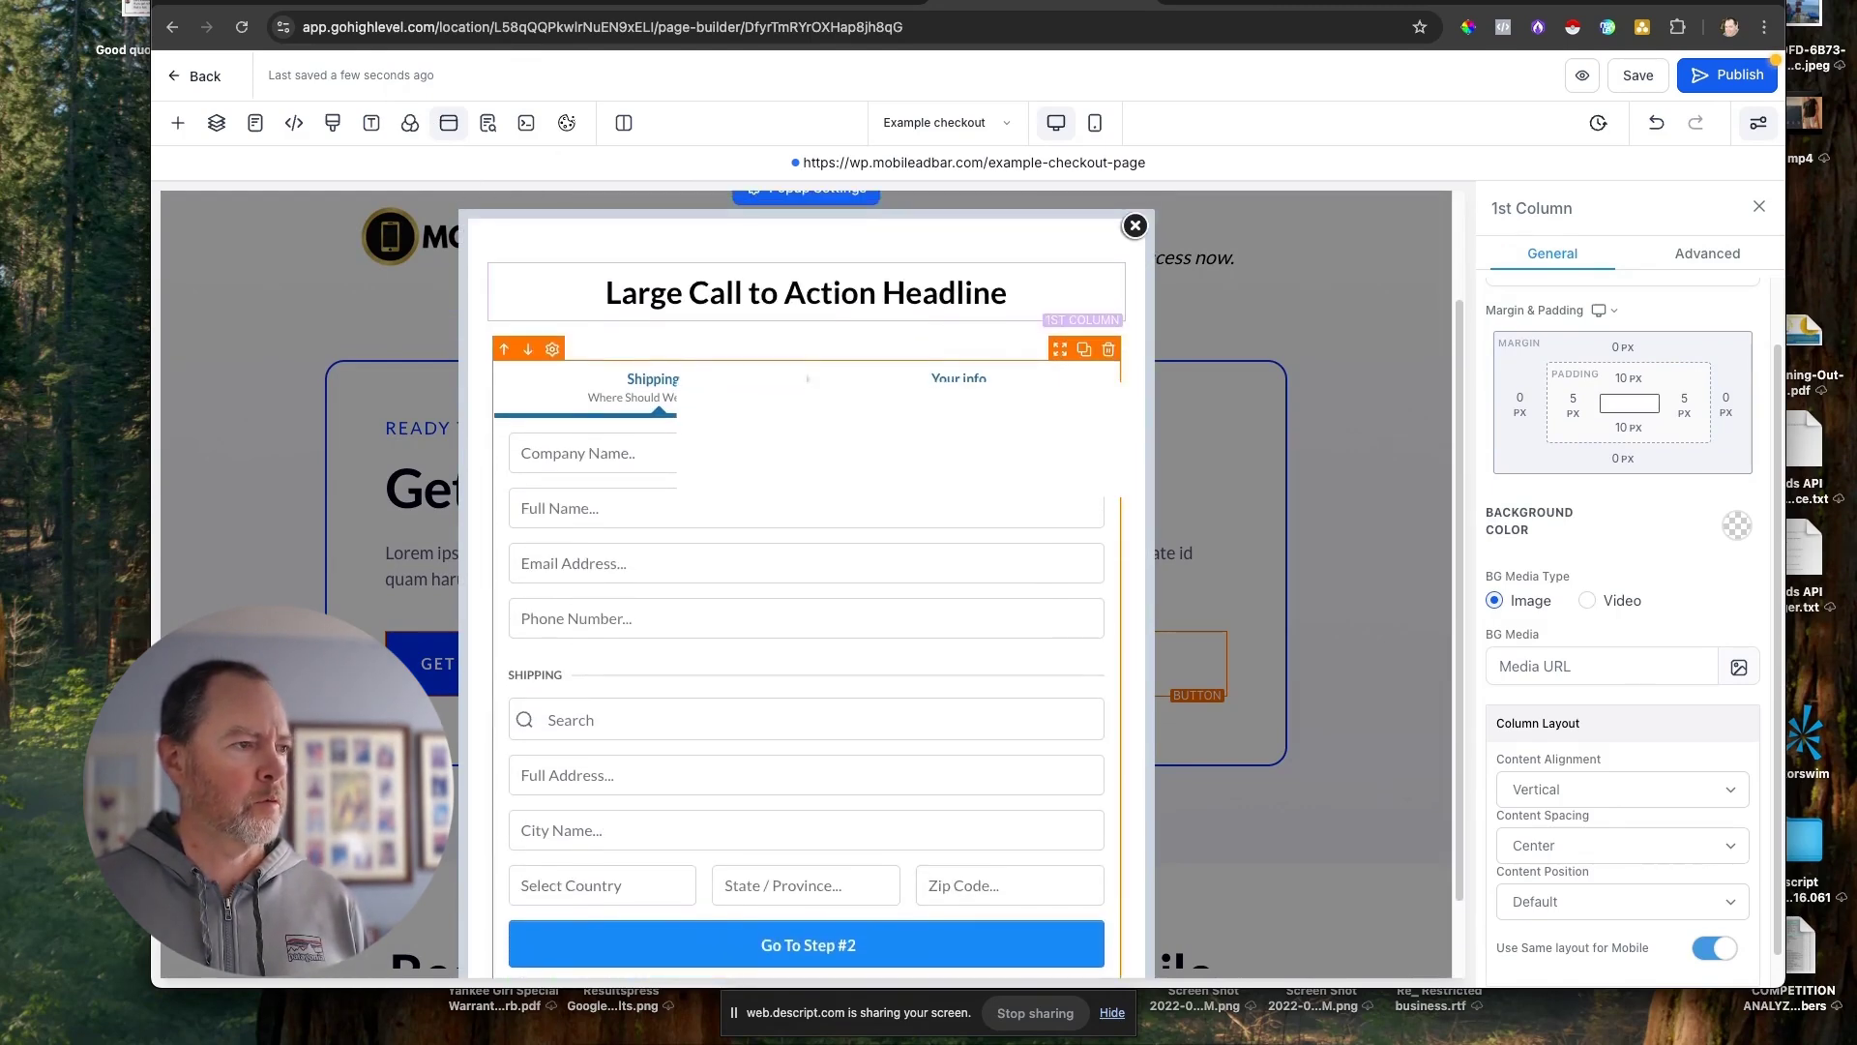
left_click(1113, 346)
left_click(1112, 336)
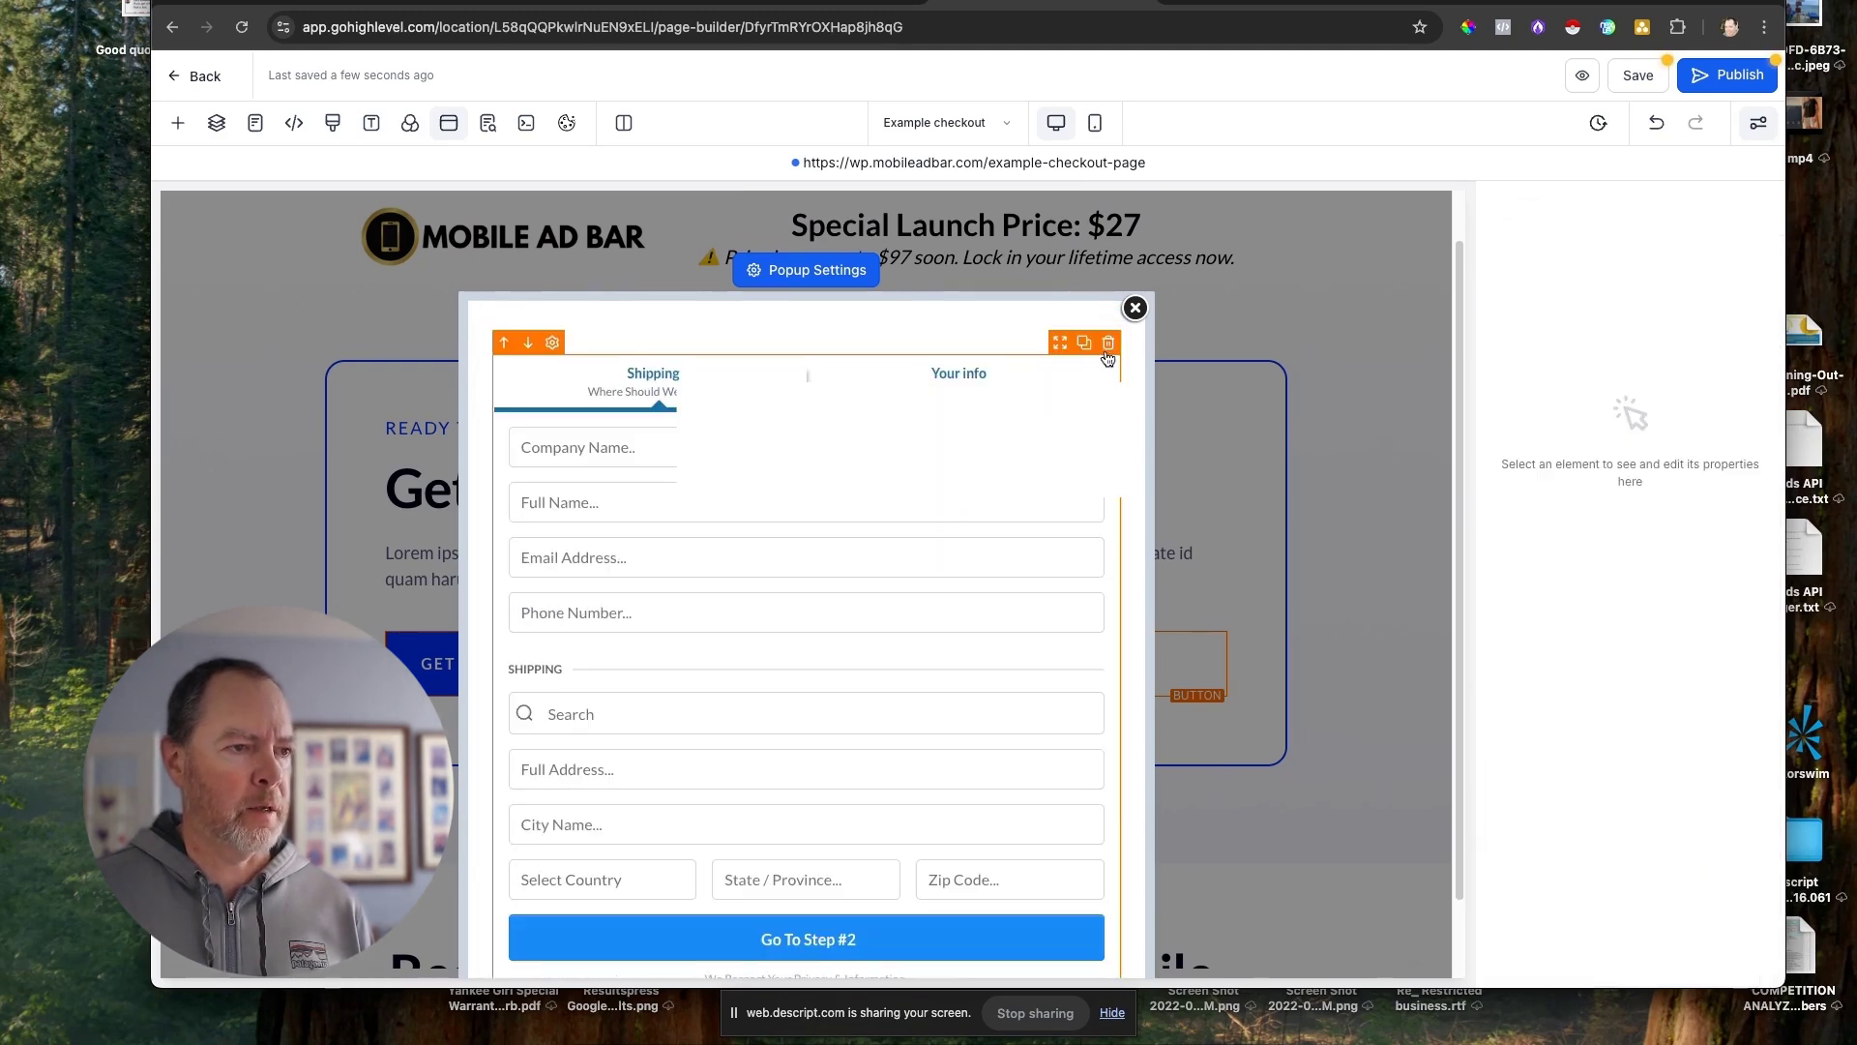
left_click(1107, 373)
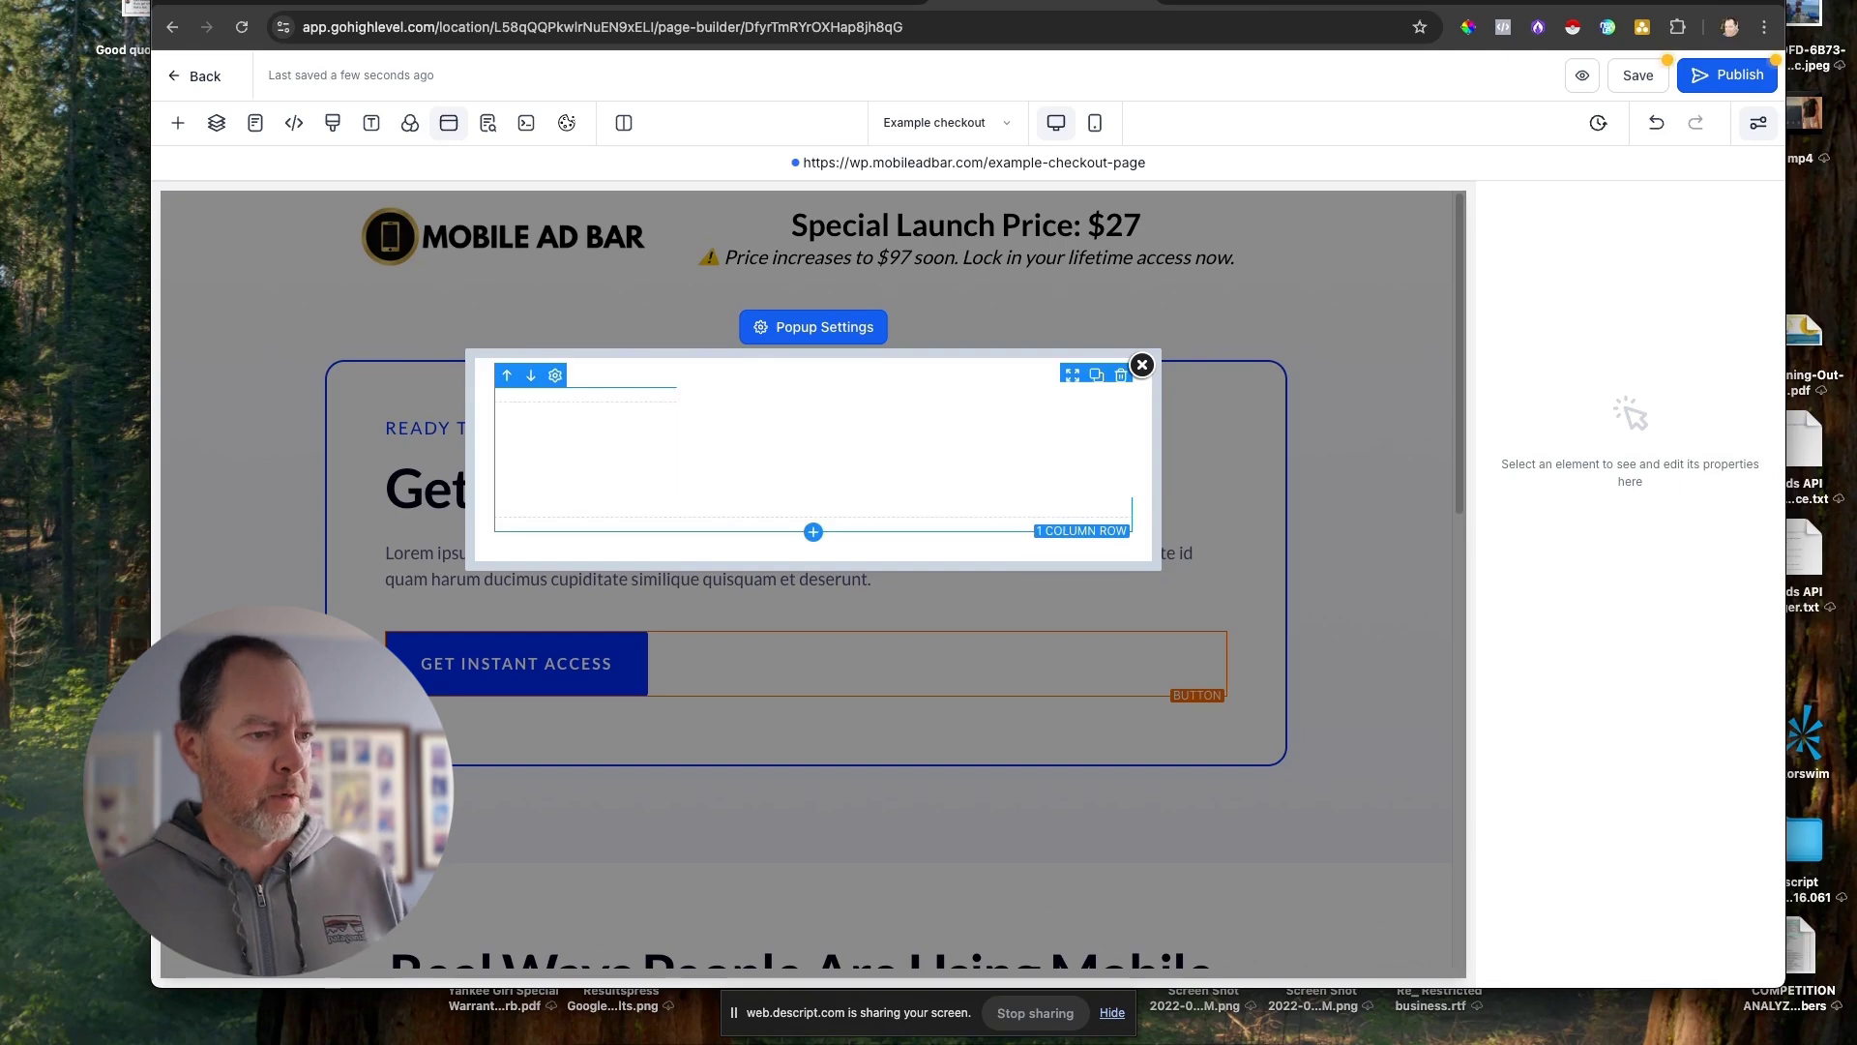
Replace the popup's empty row with a one-column row holding a headline, clearing its placeholder text.
left_click(1120, 374)
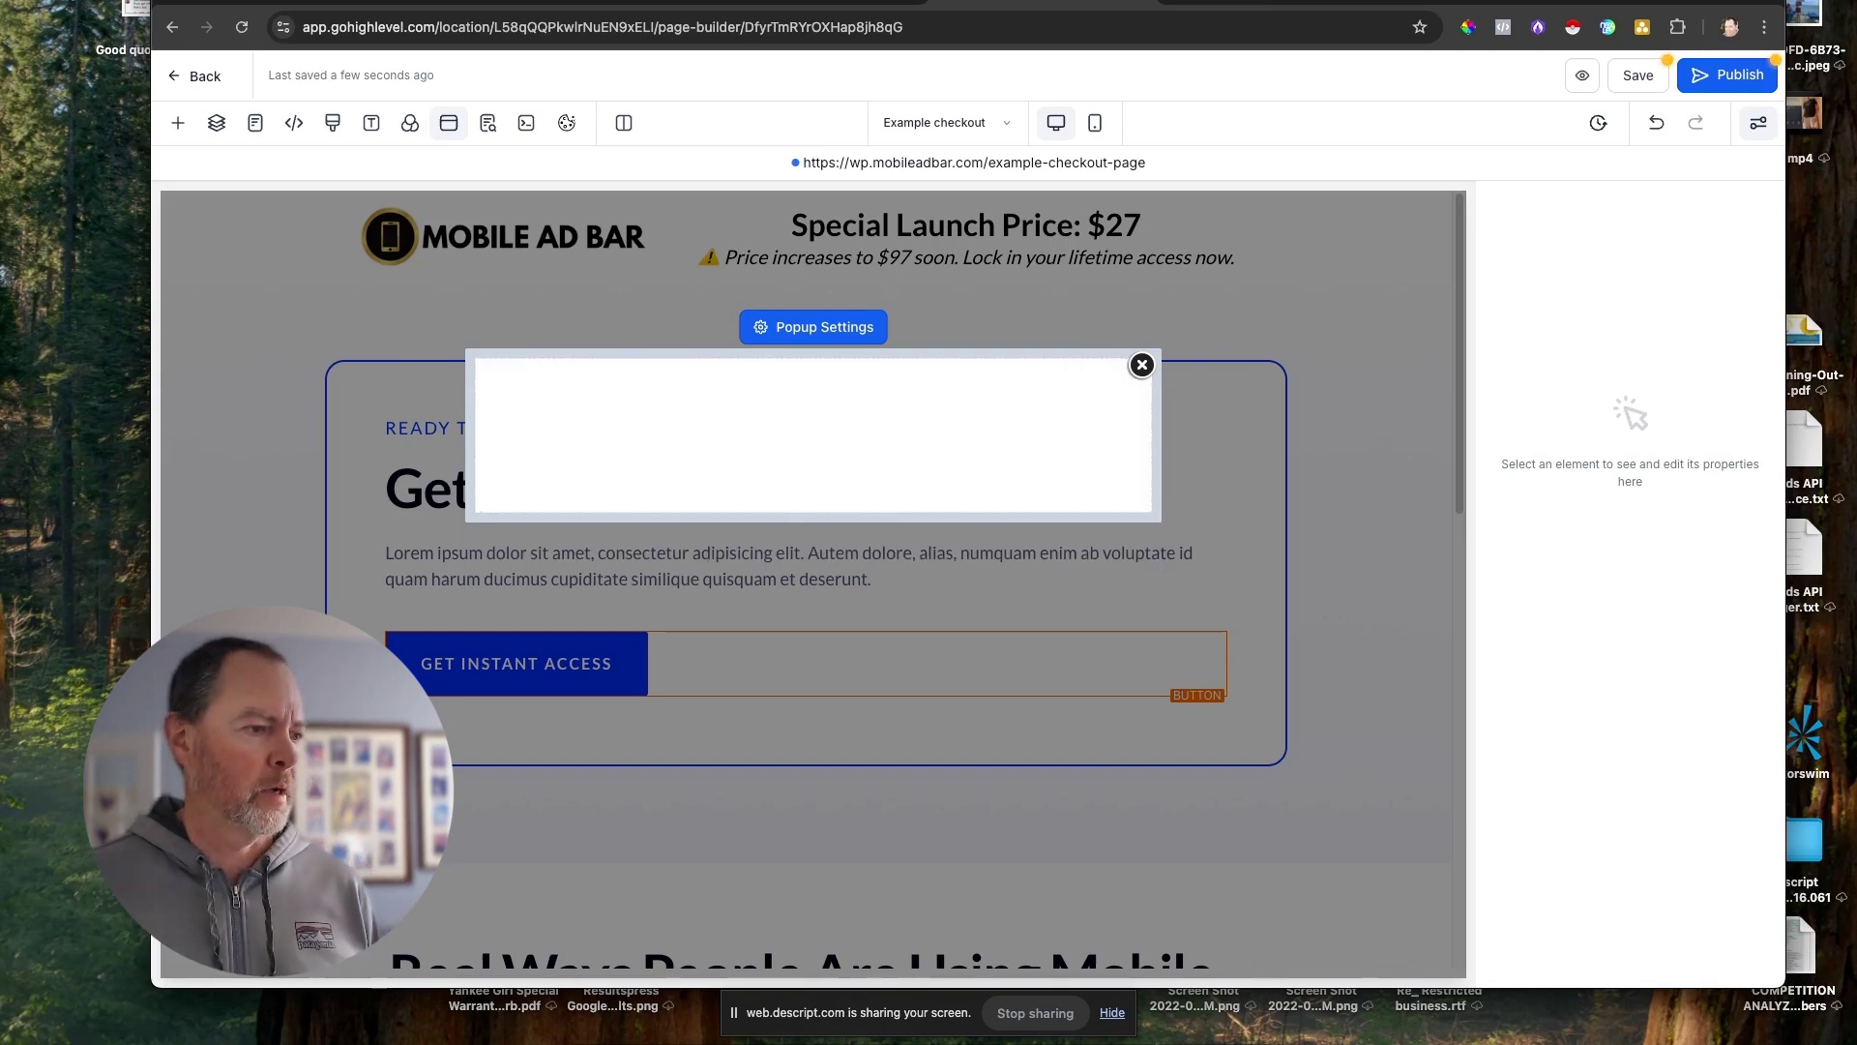
left_click(1161, 635)
left_click(427, 306)
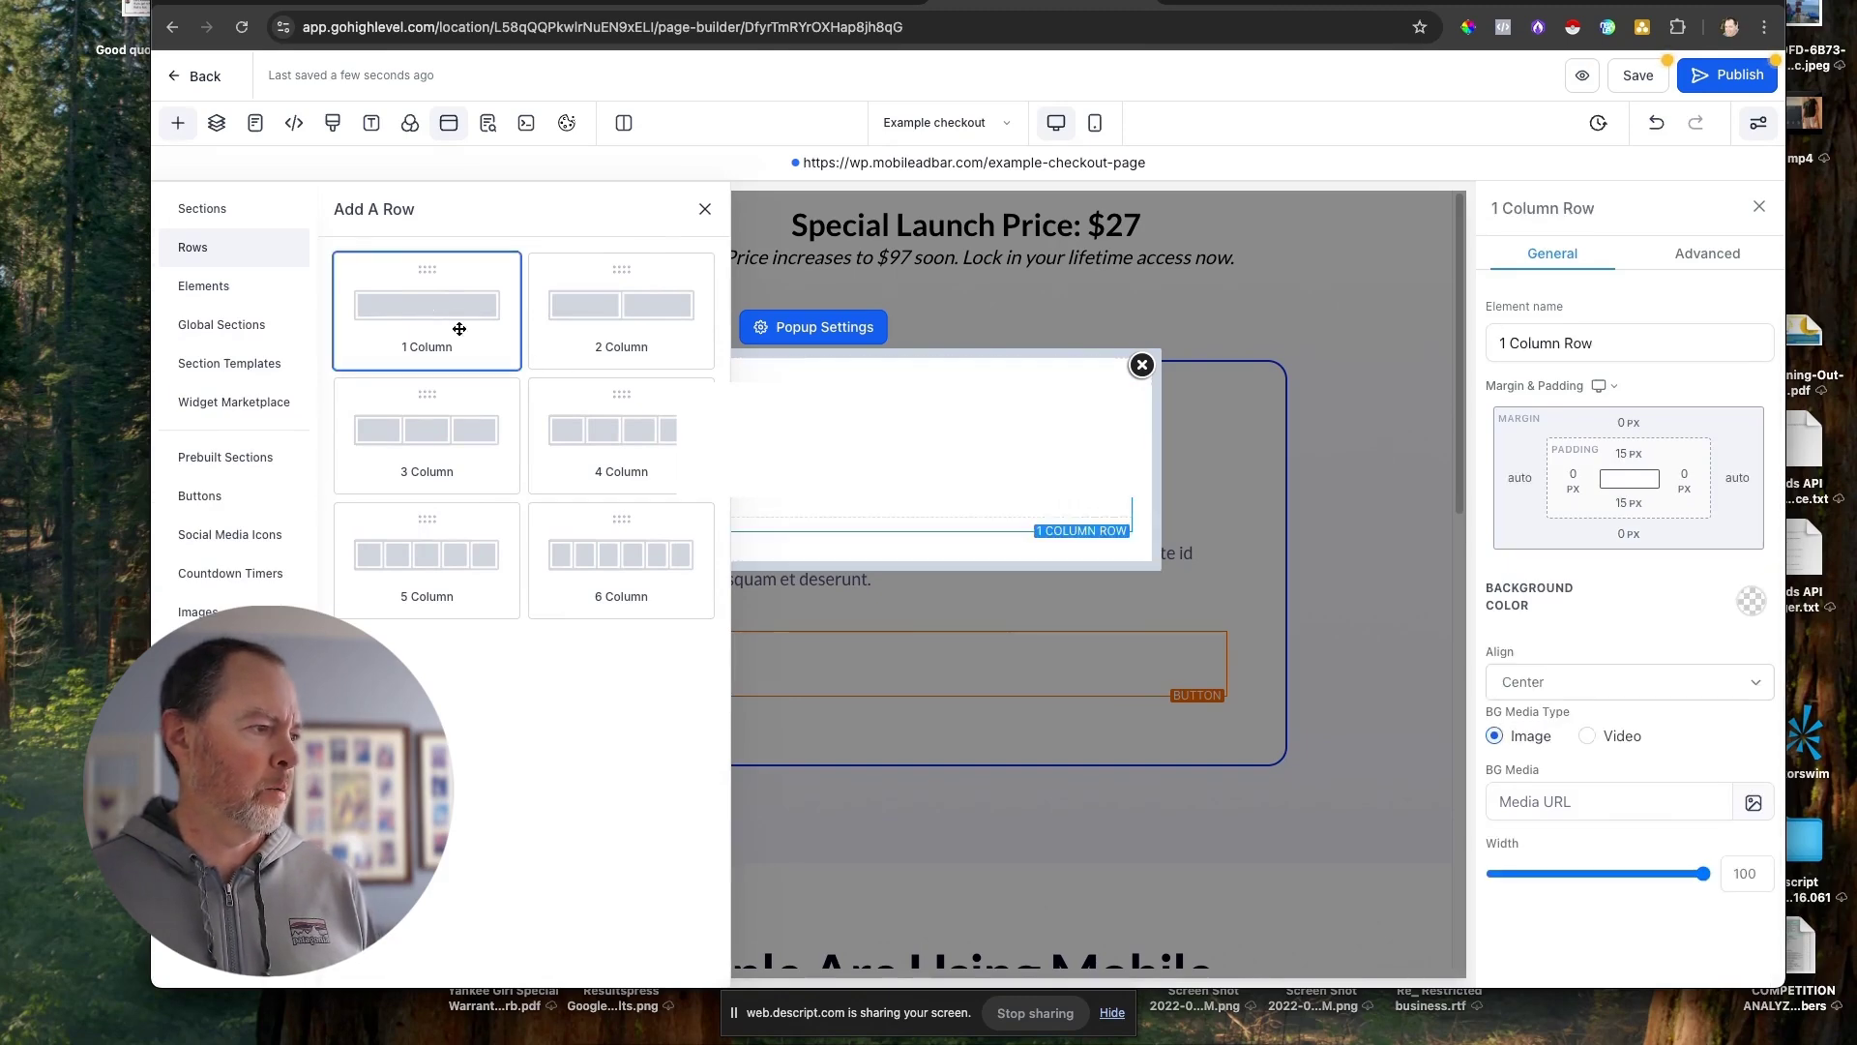
left_click(523, 383)
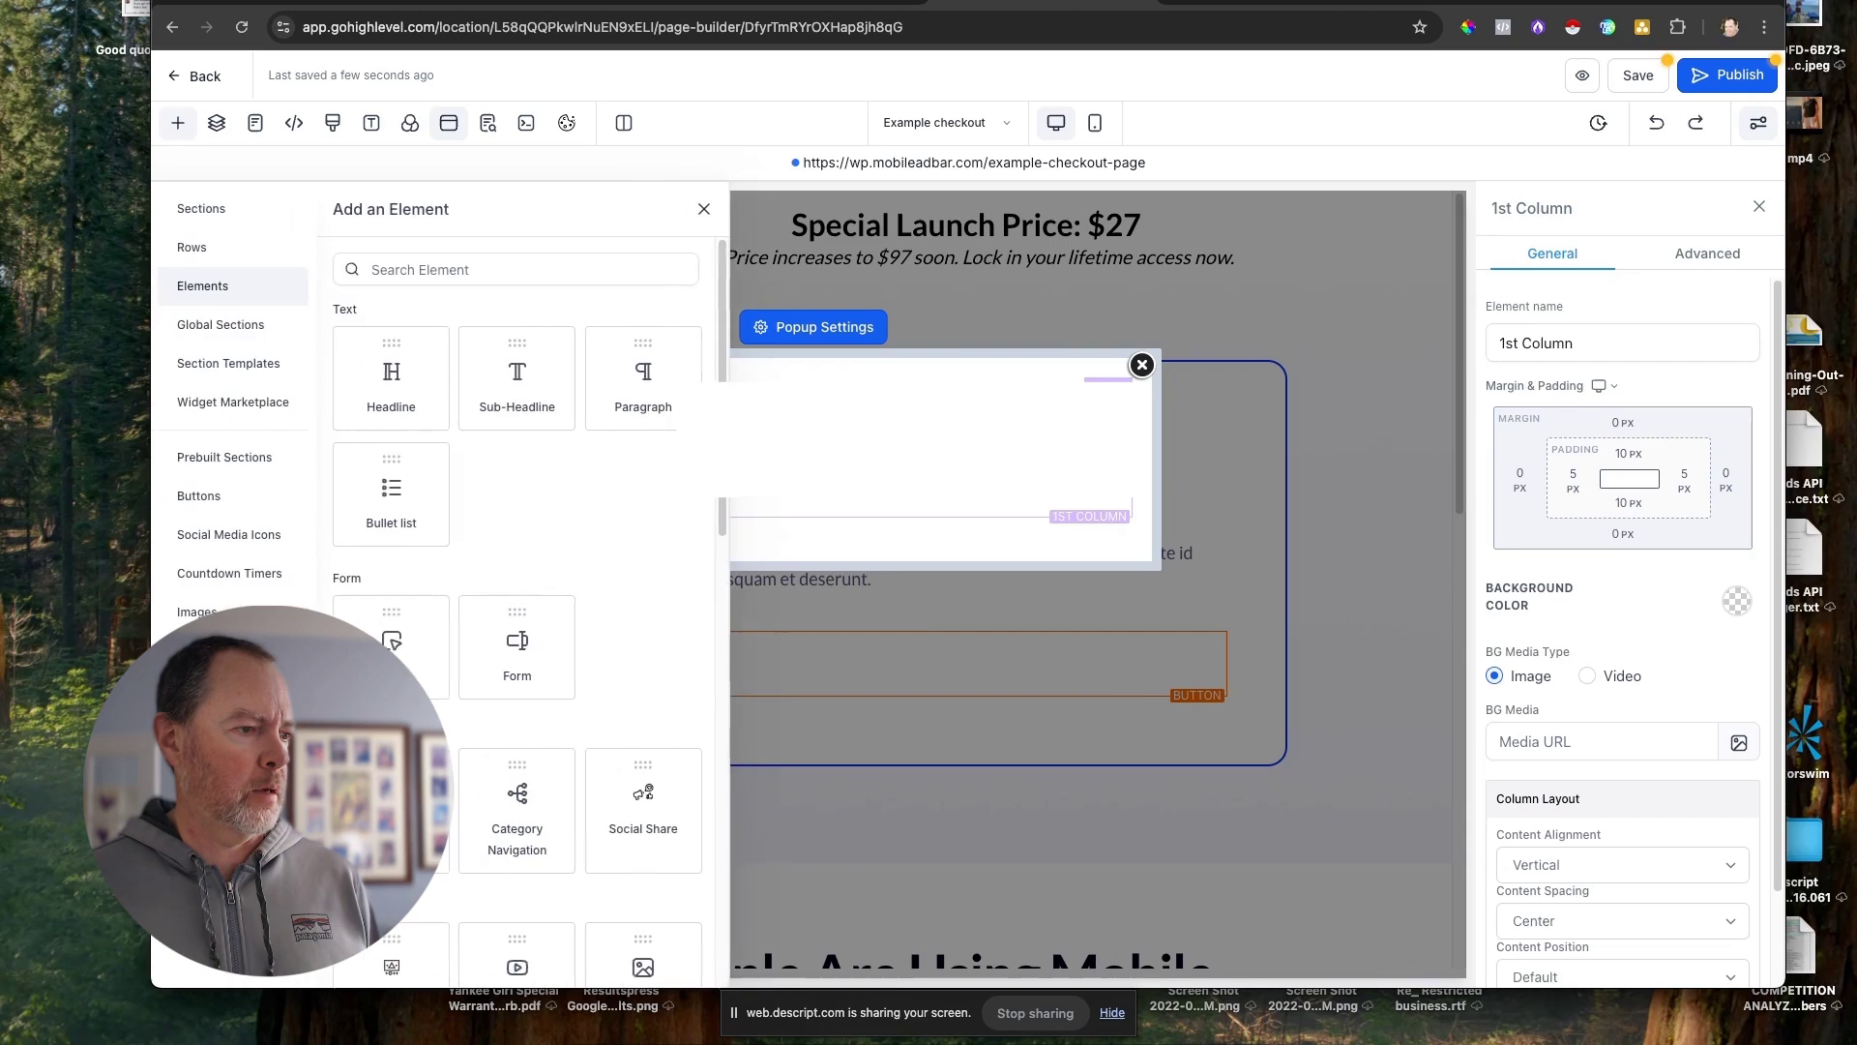
left_click_drag(381, 380, 585, 433)
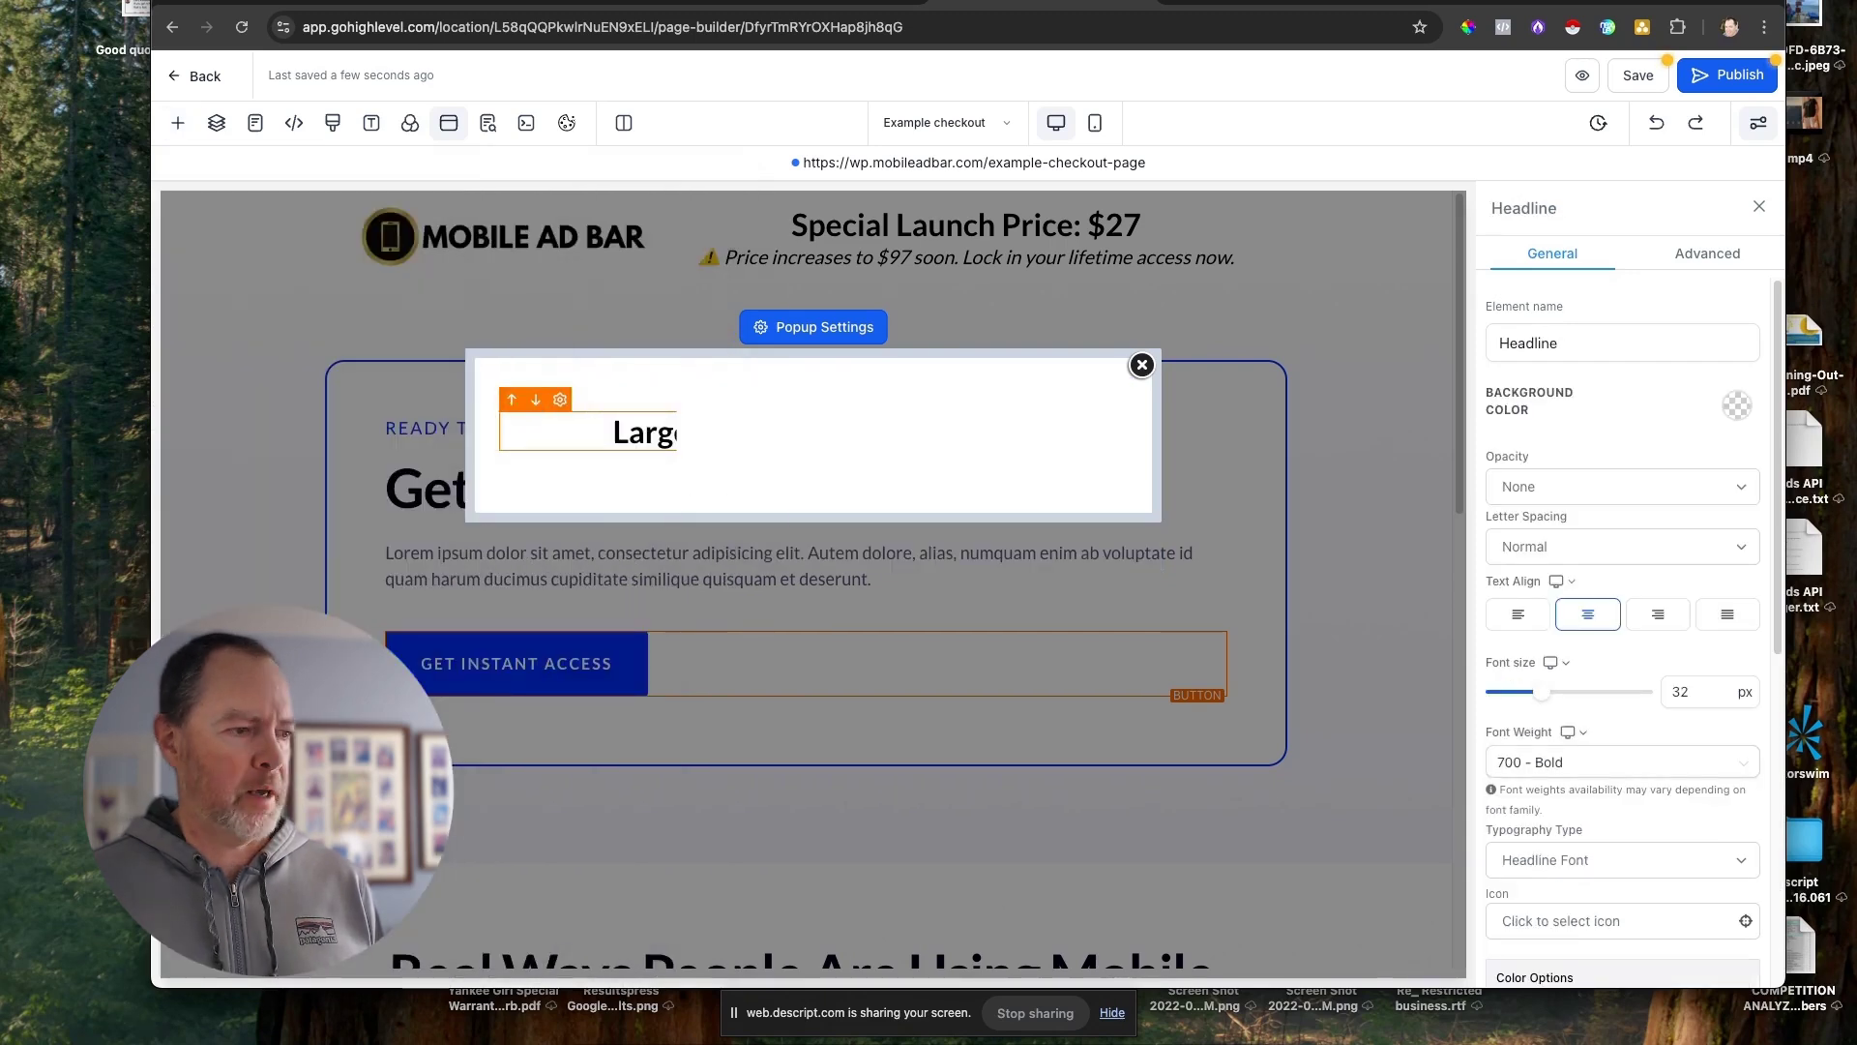
double_click(644, 432)
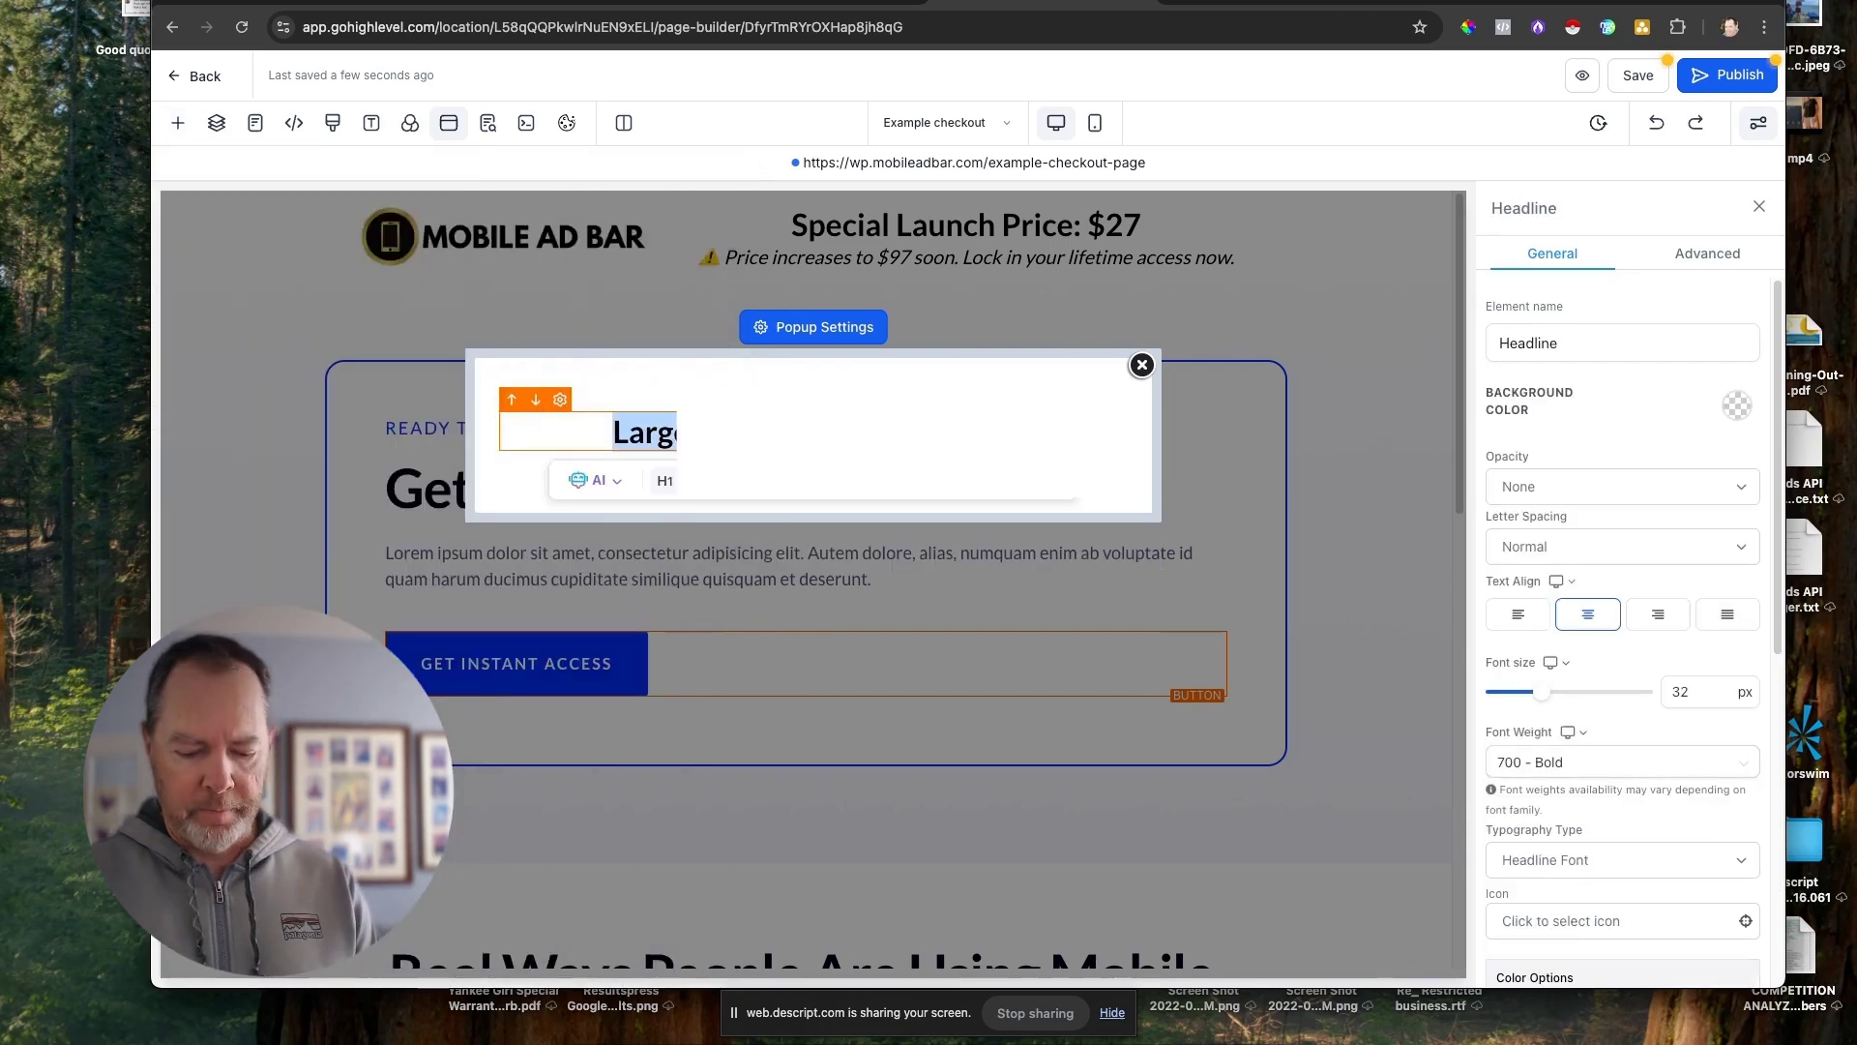
key("BackSpace")
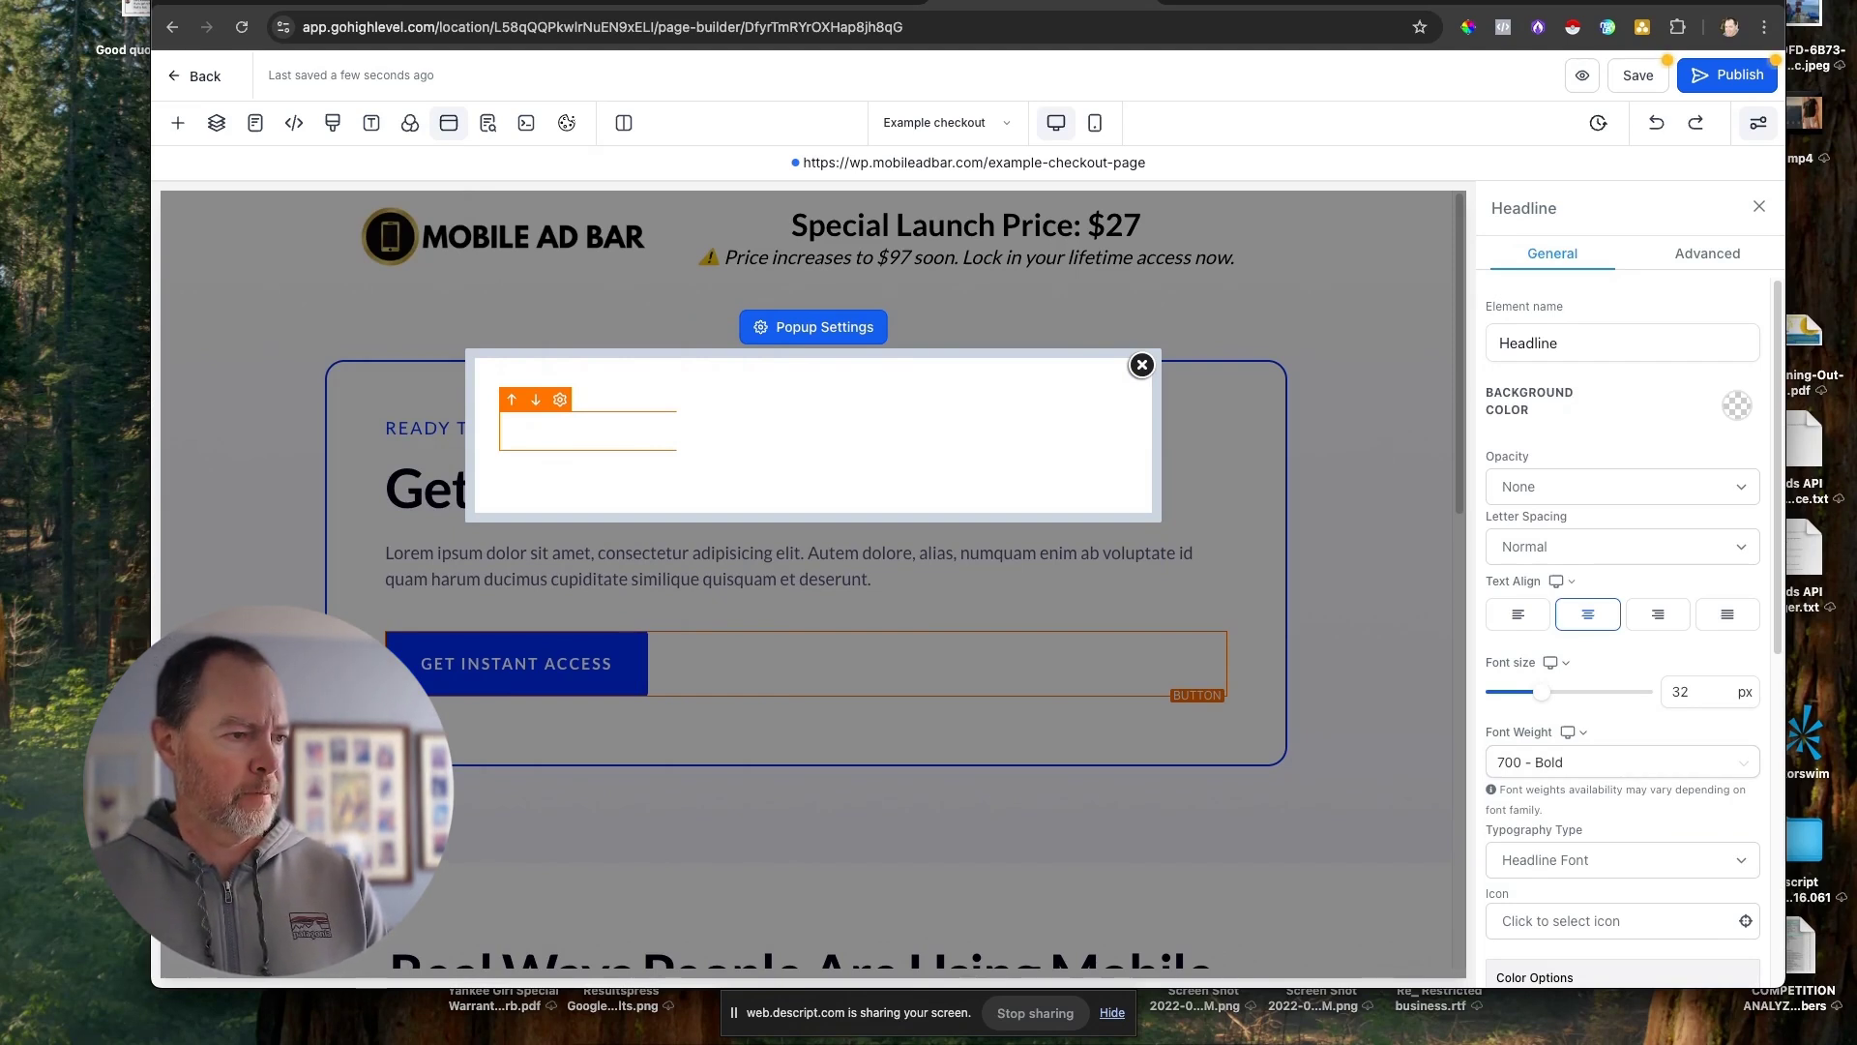
Insert a second one-column row below the popup headline.
left_click(674, 427)
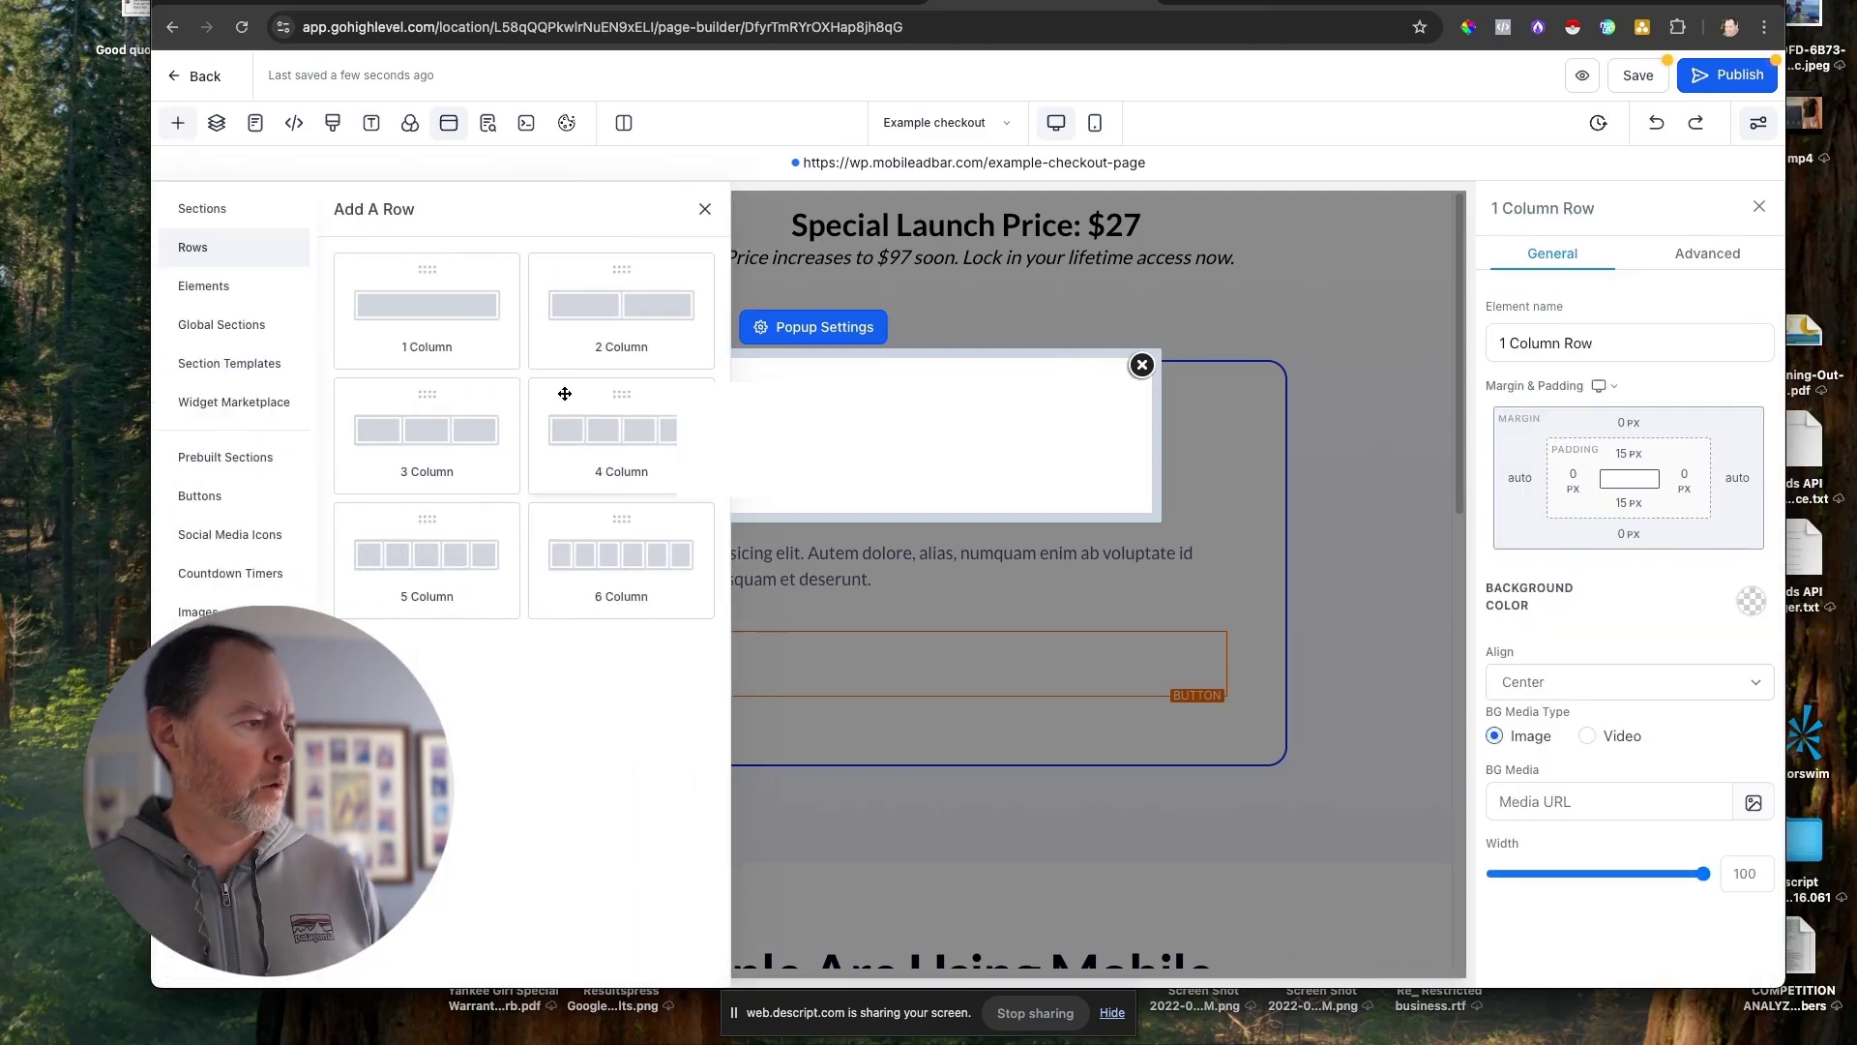
left_click(444, 319)
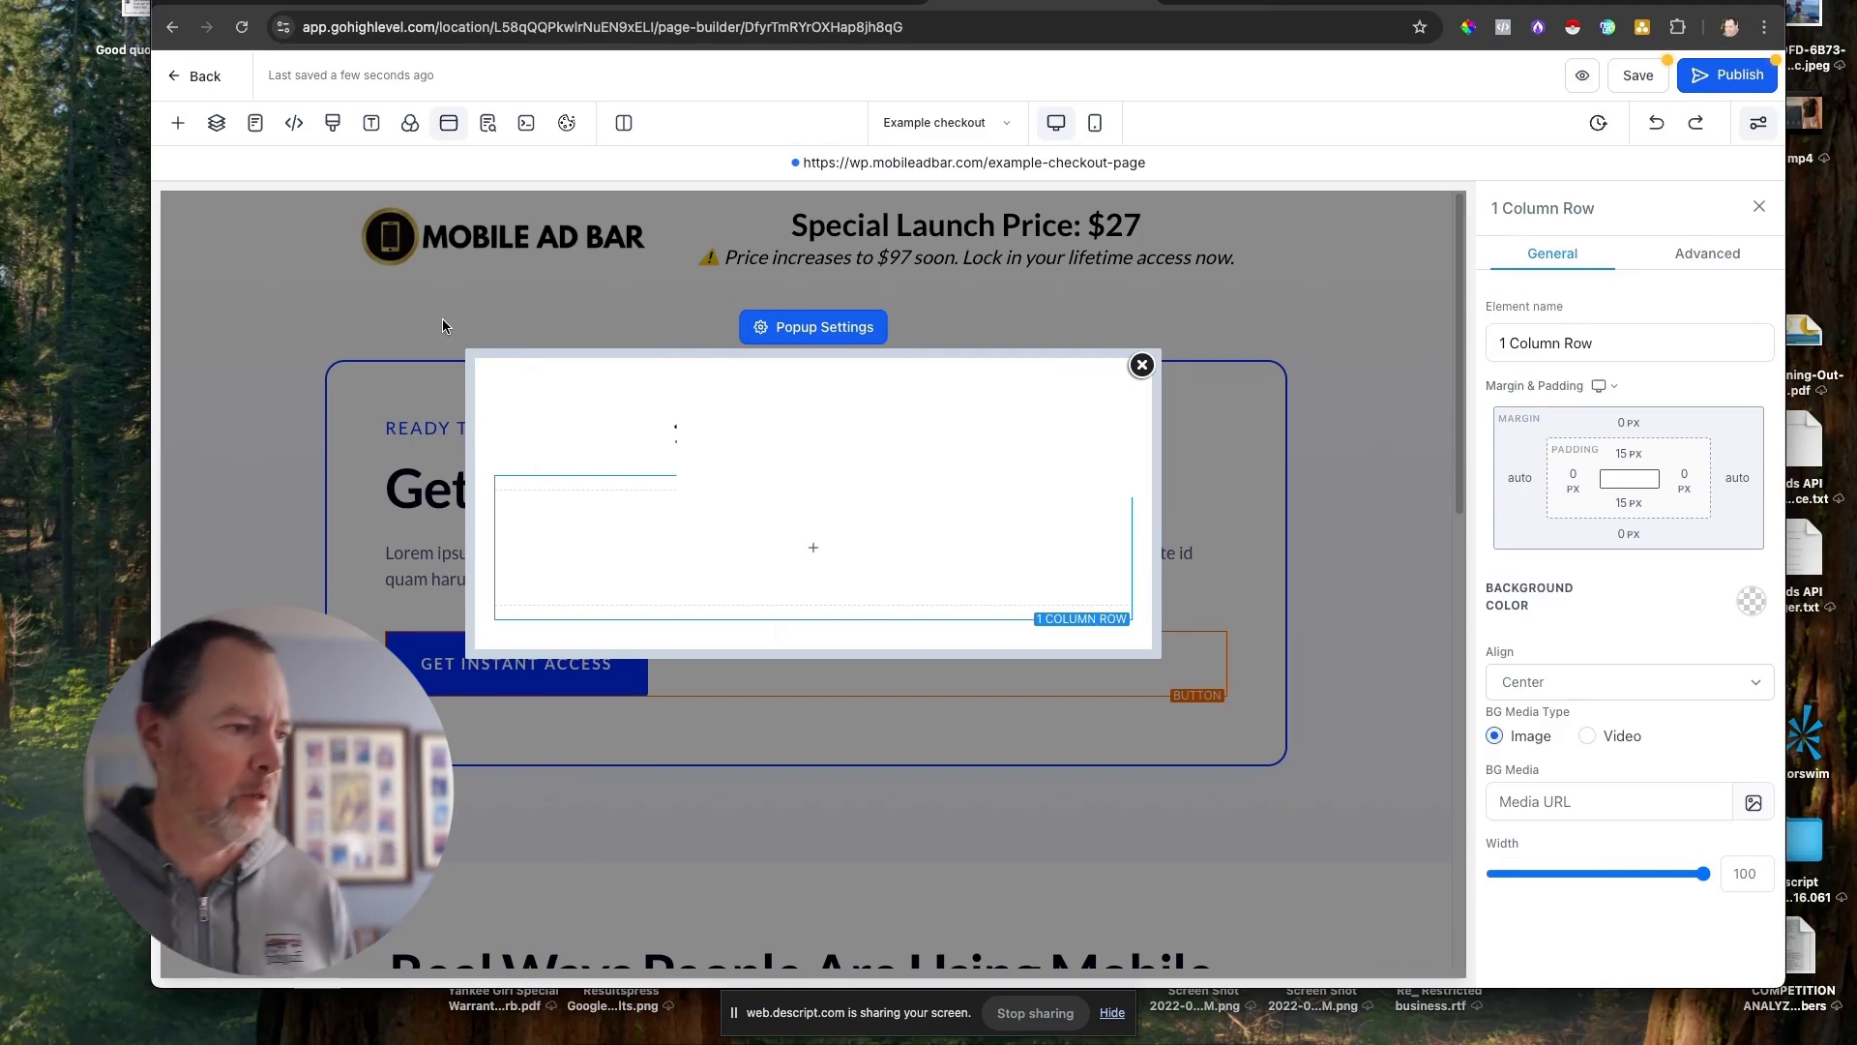
mouse_move(818, 524)
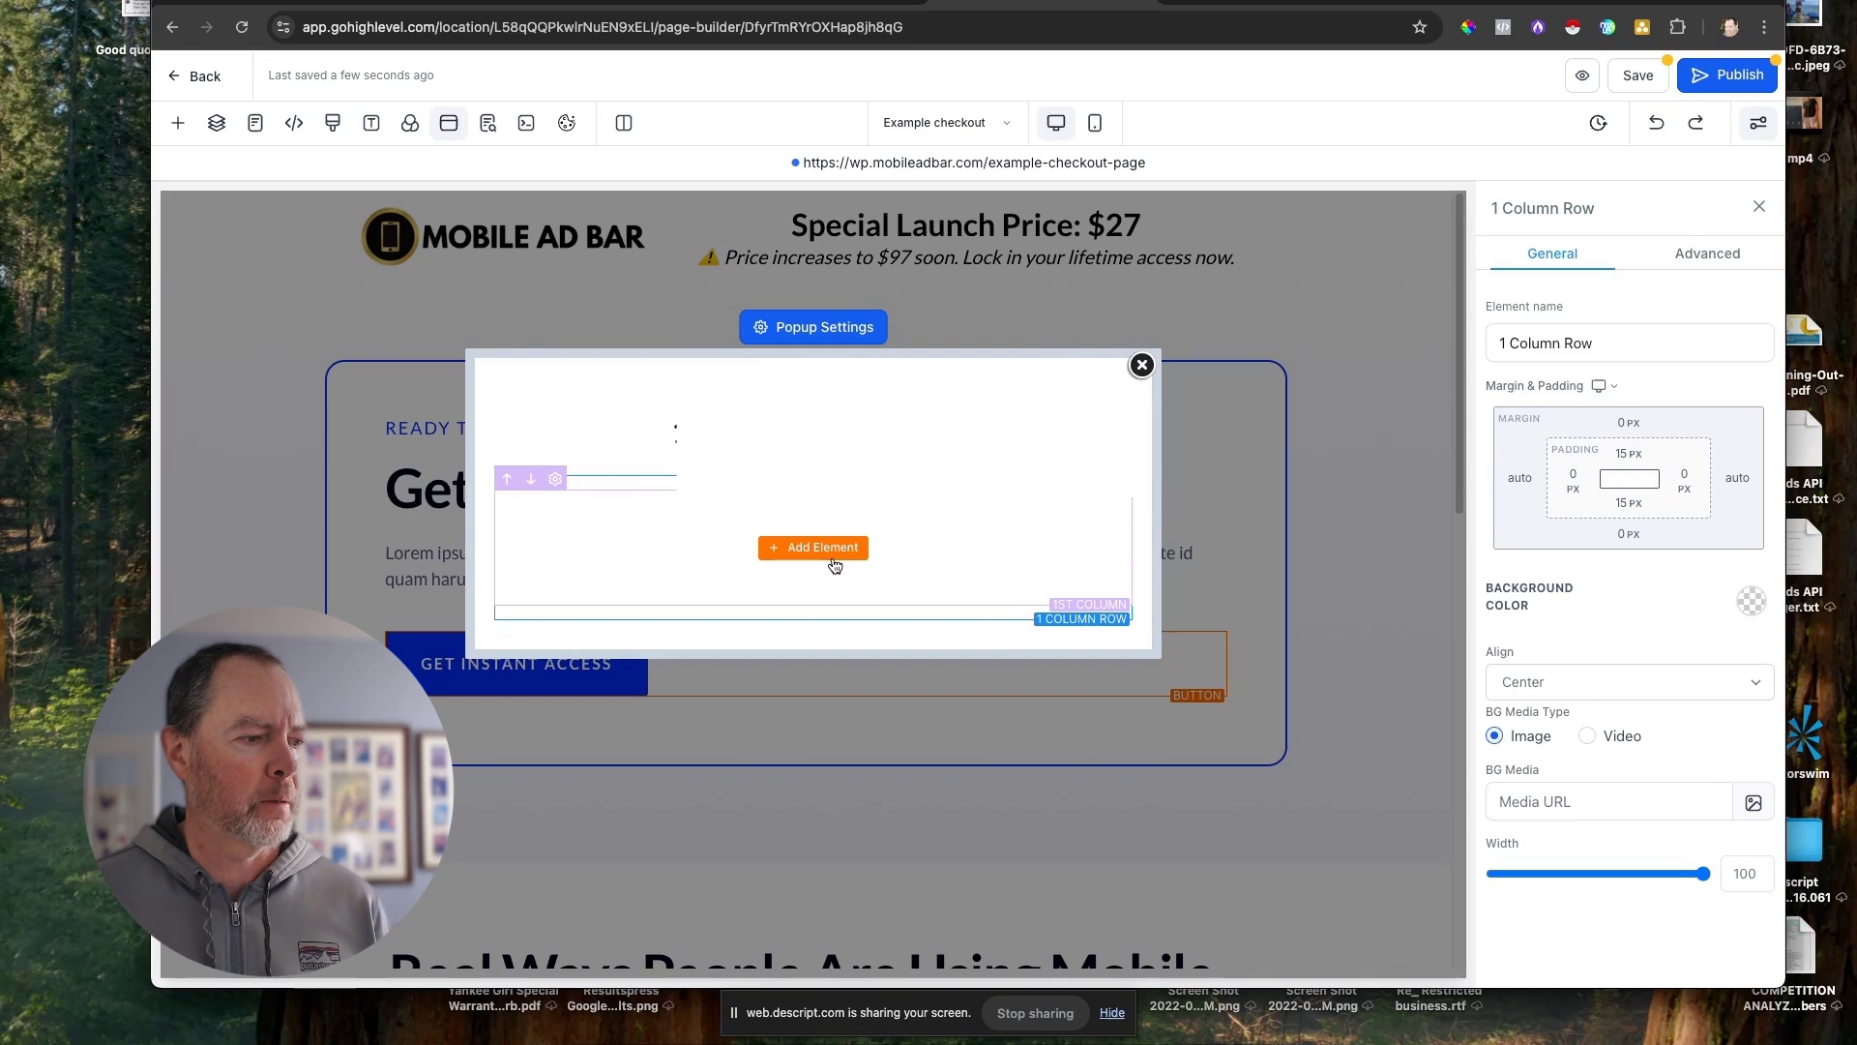
left_click(781, 549)
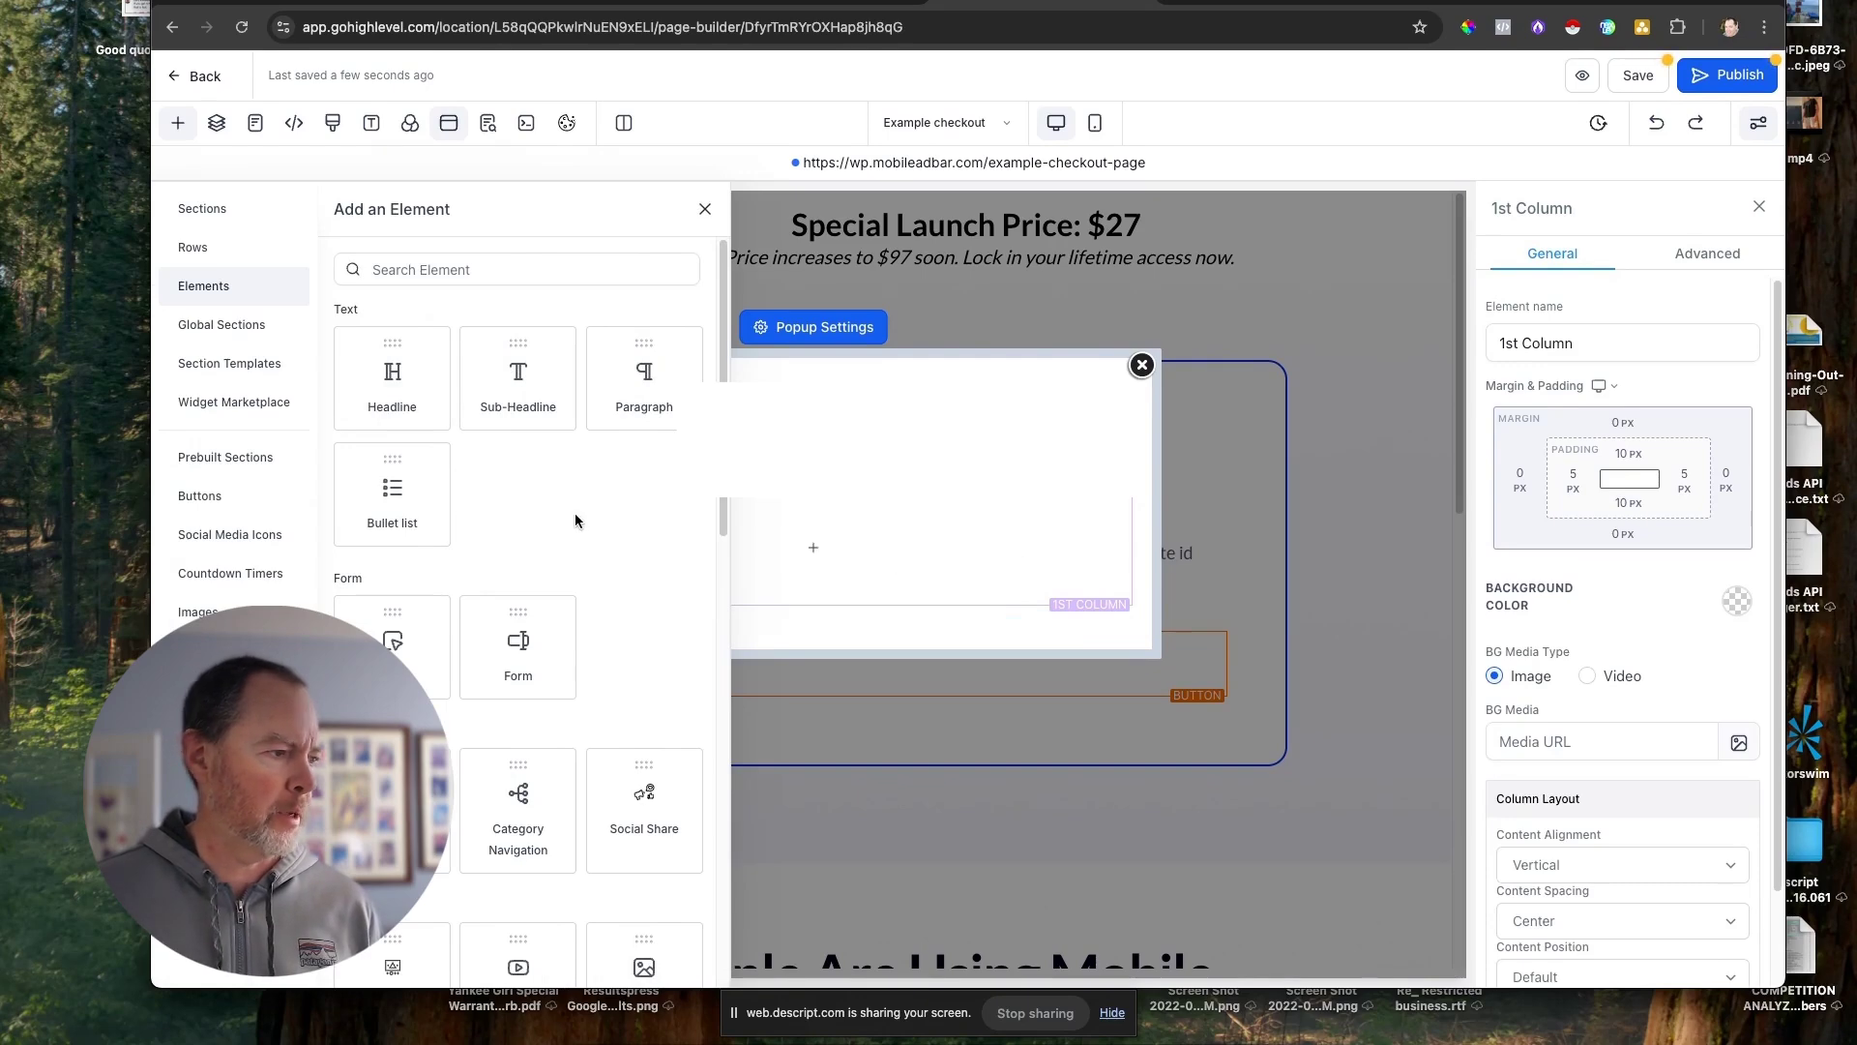
Add a 2 Step Order form to the popup's new row.
scroll(575, 521, "down", 15)
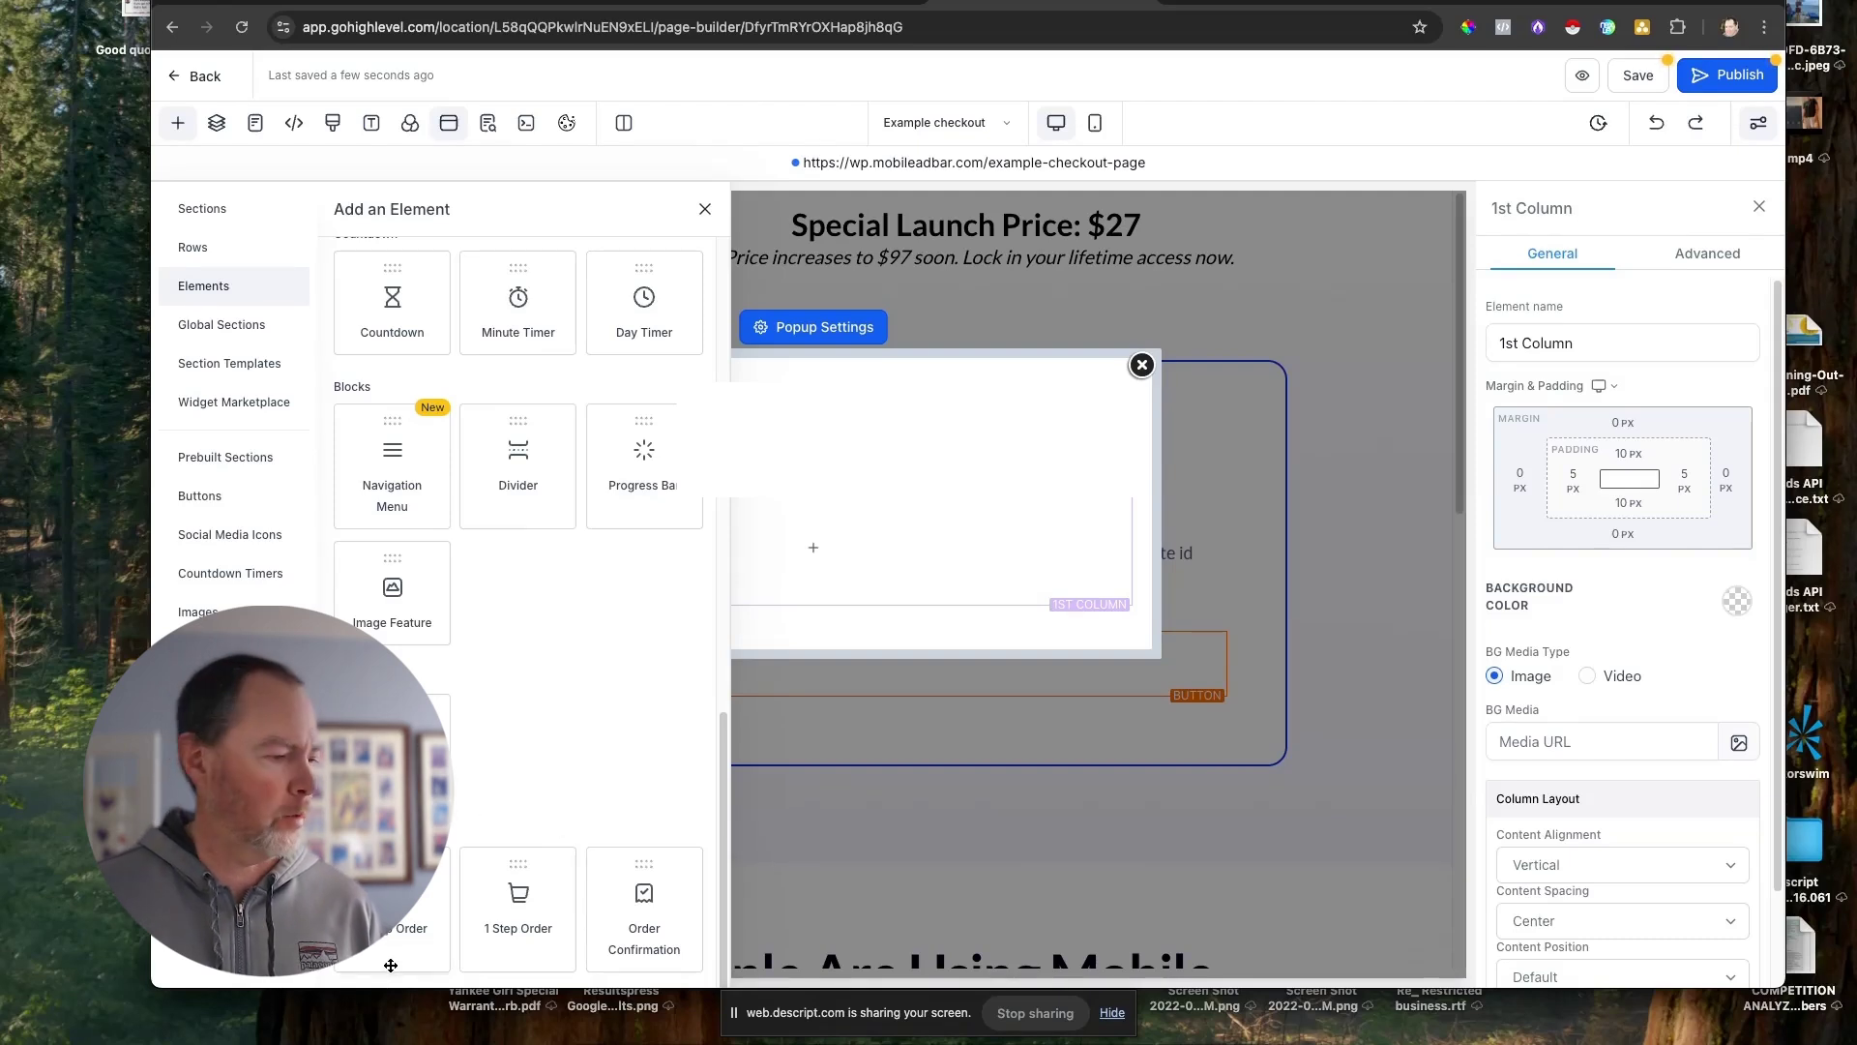
left_click(445, 931)
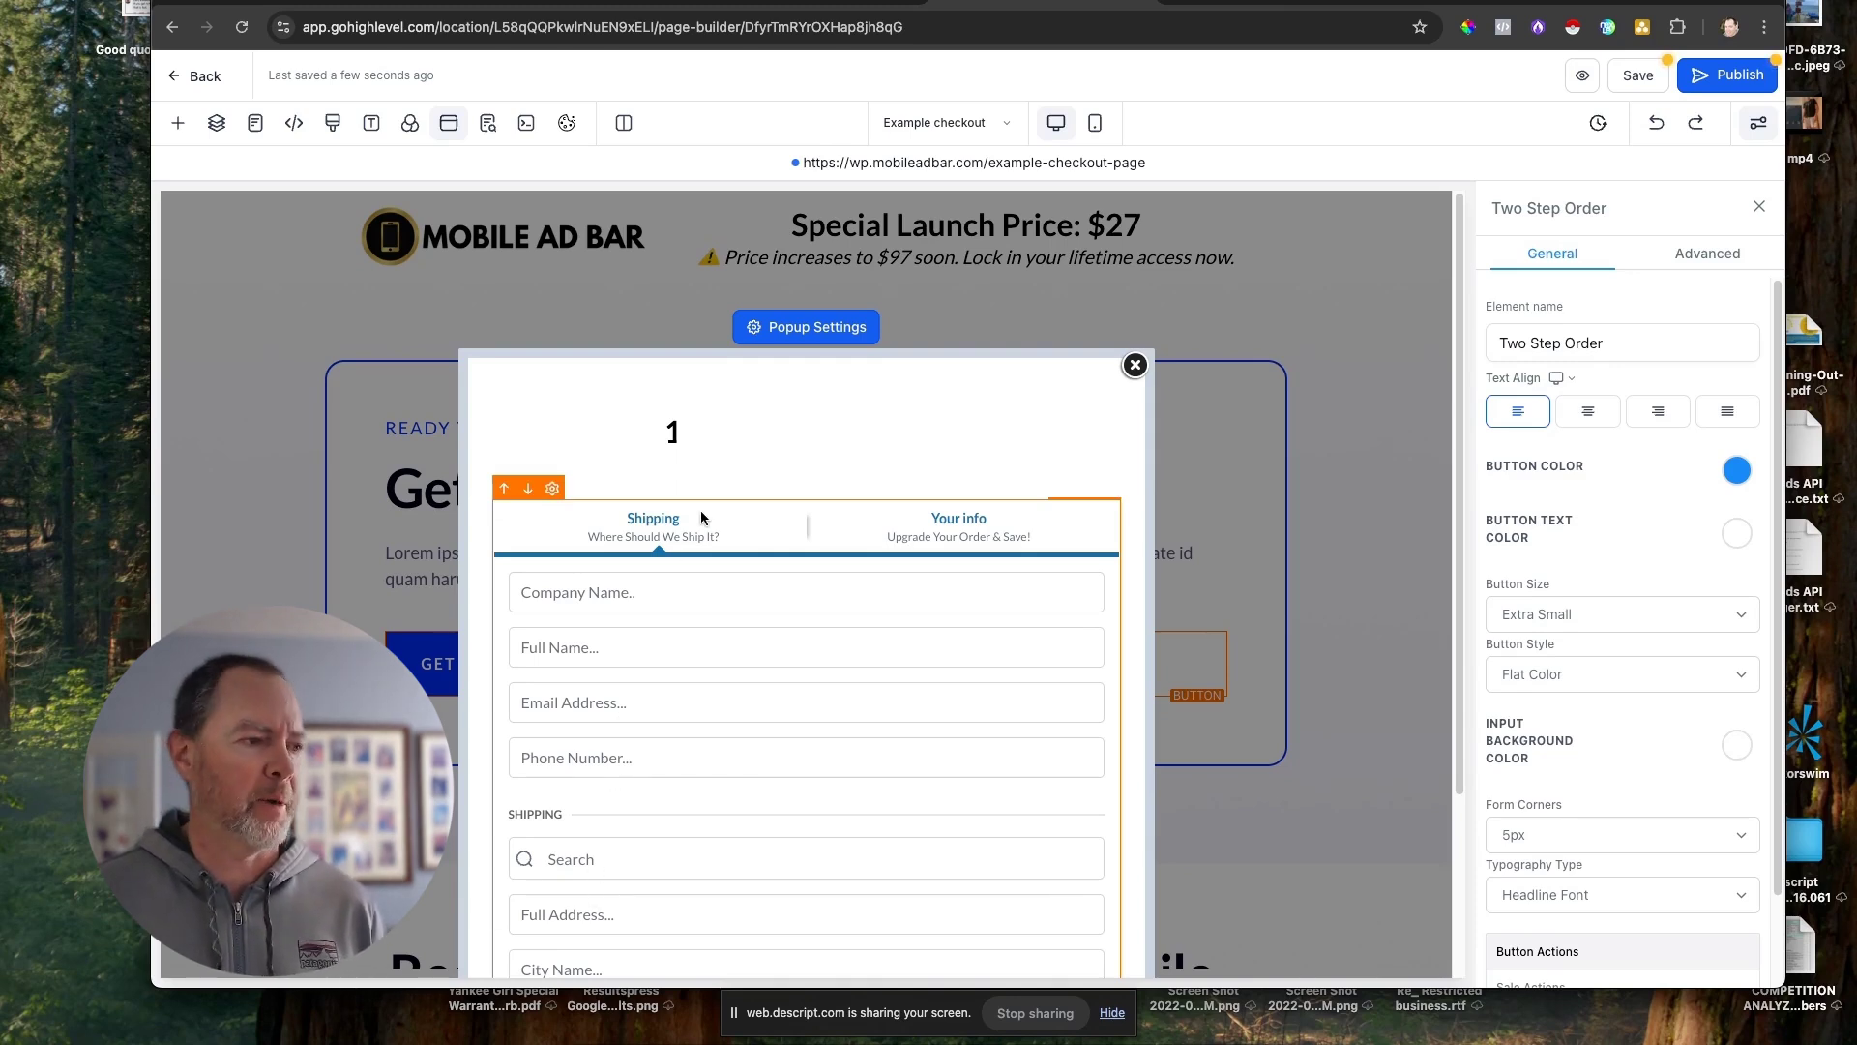
Insert a striped green progress bar between the 100% Safe Checkout heading and the order form.
scroll(704, 535, "down", 2)
scroll(703, 535, "down", 2)
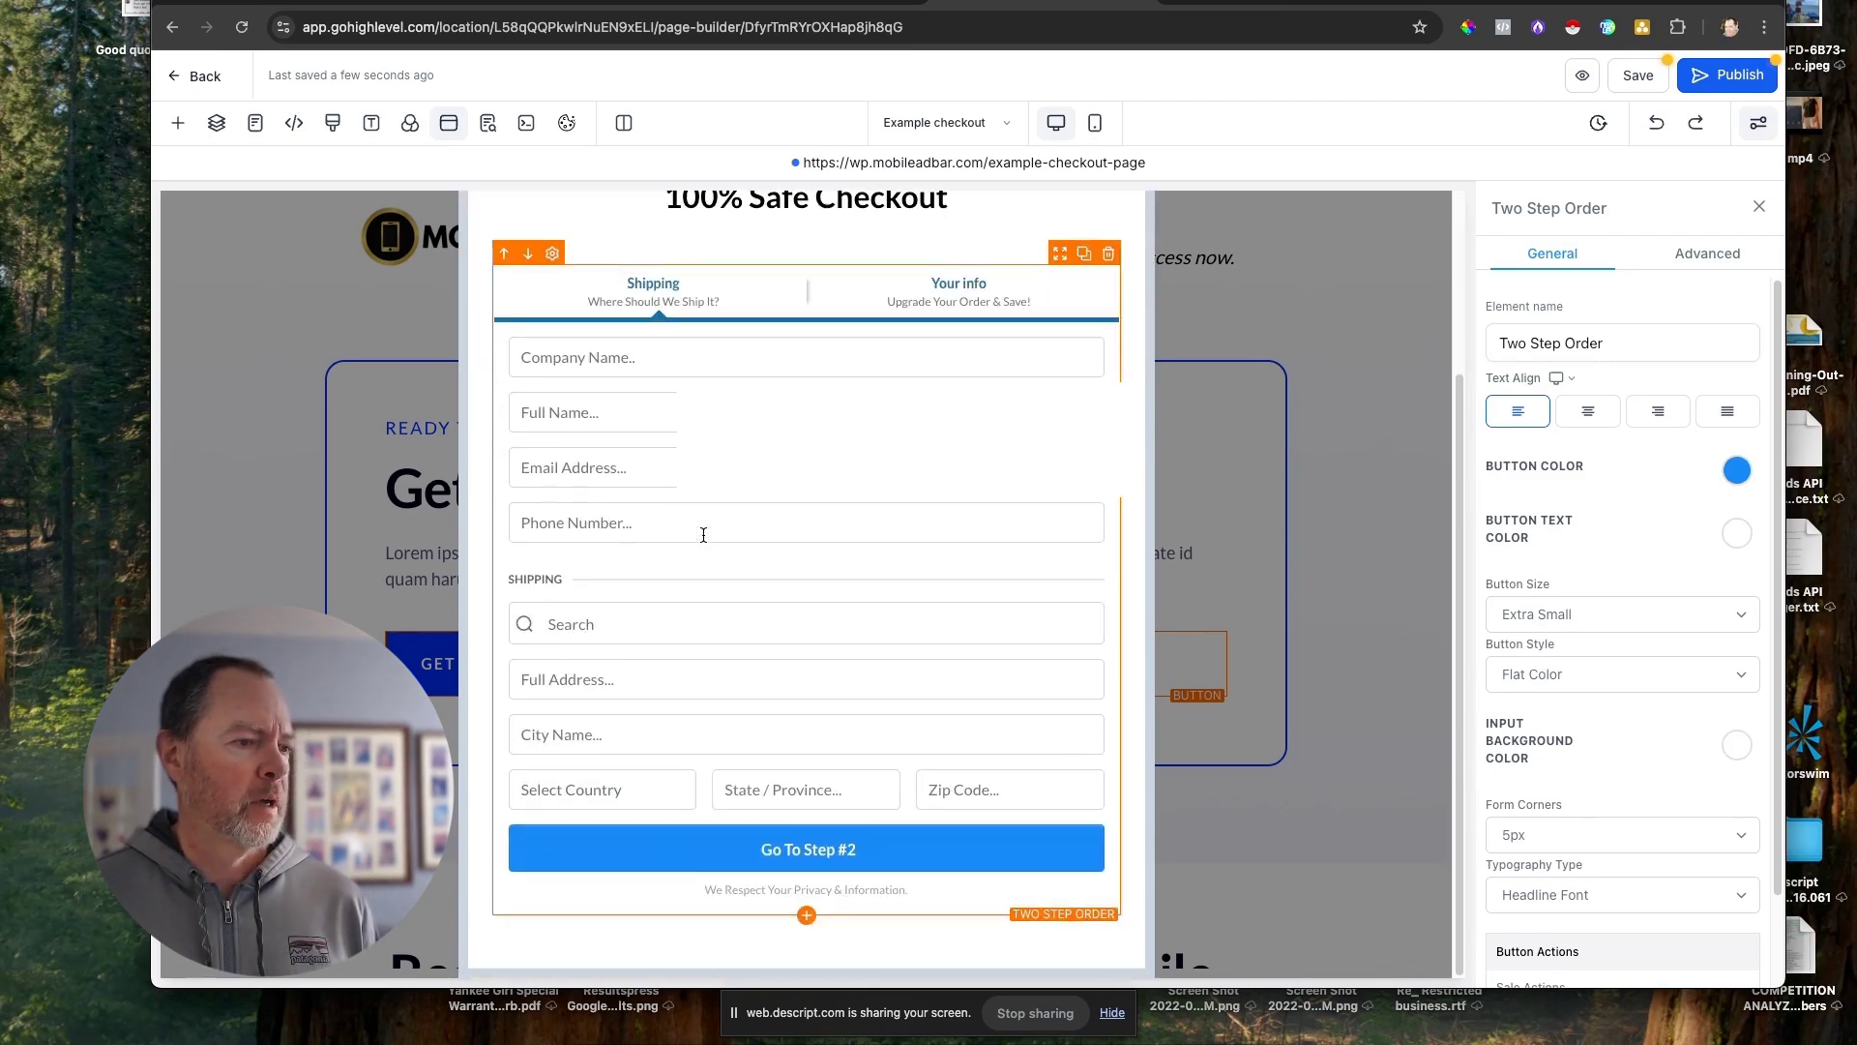
scroll(703, 535, "up", 2)
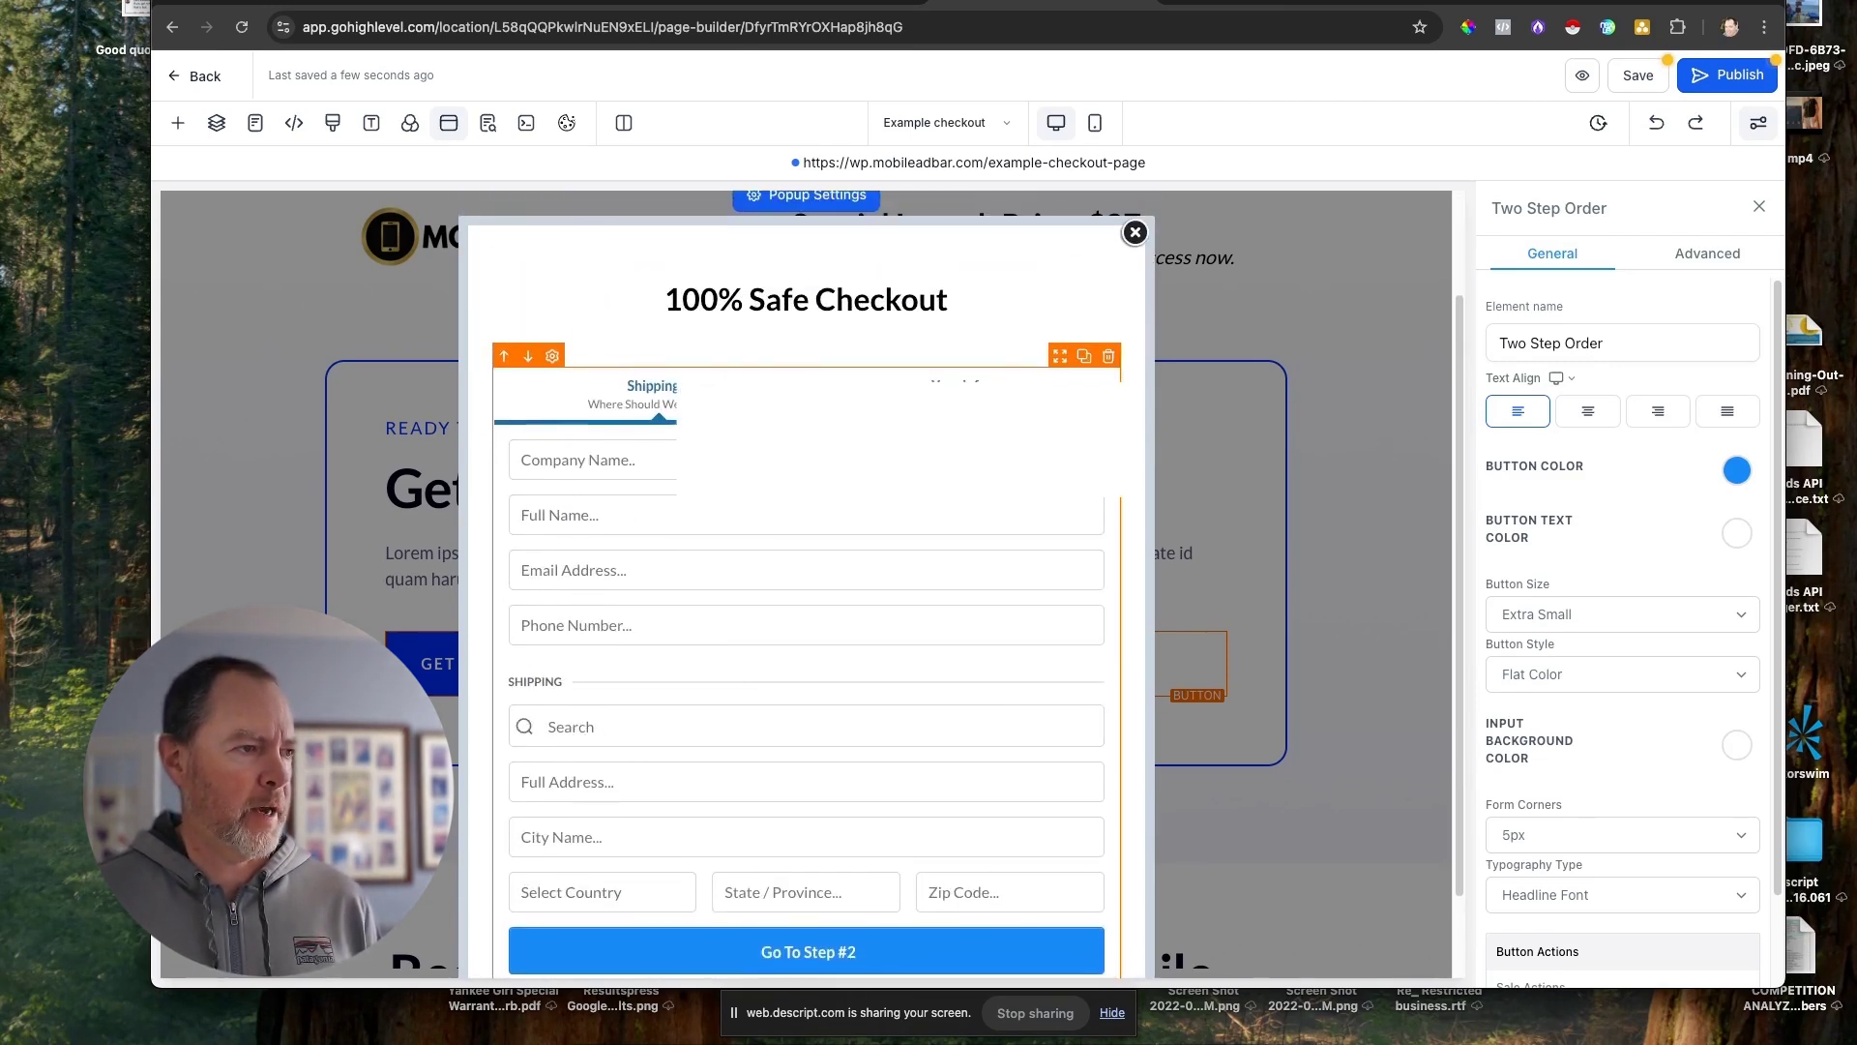
left_click(806, 362)
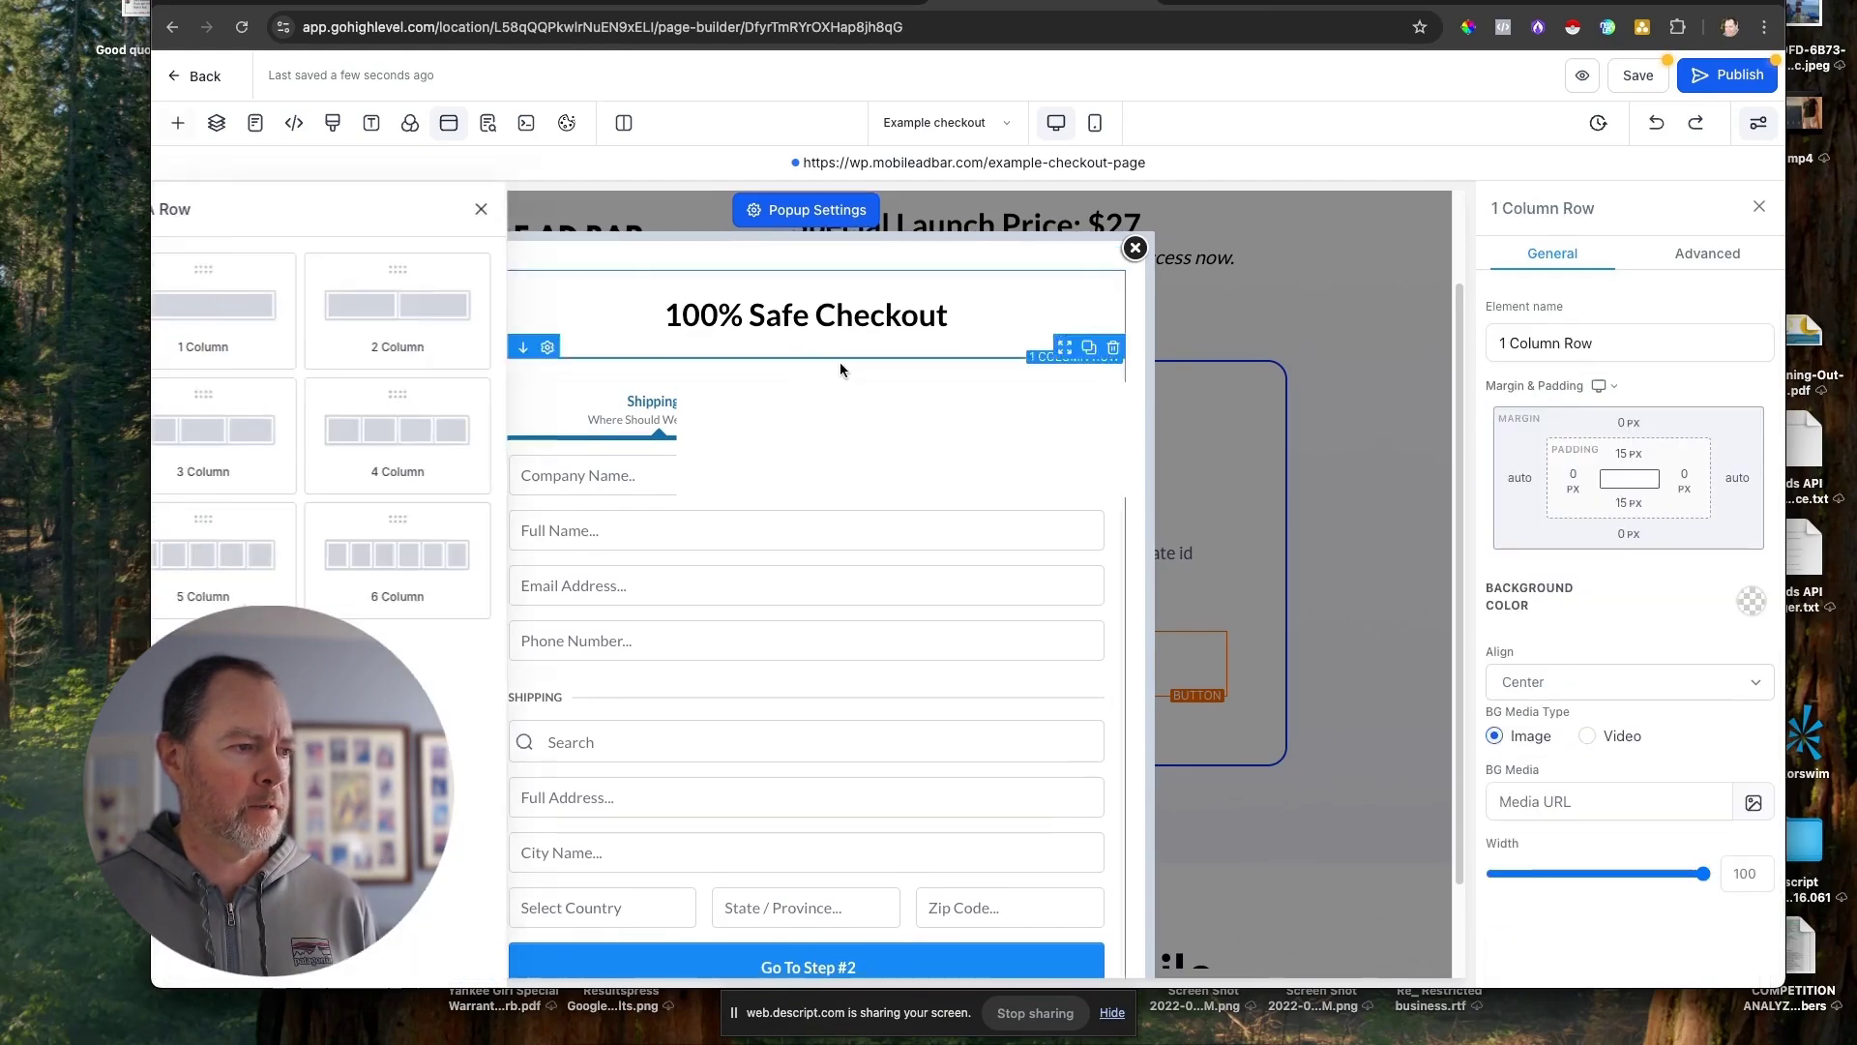
left_click(222, 689)
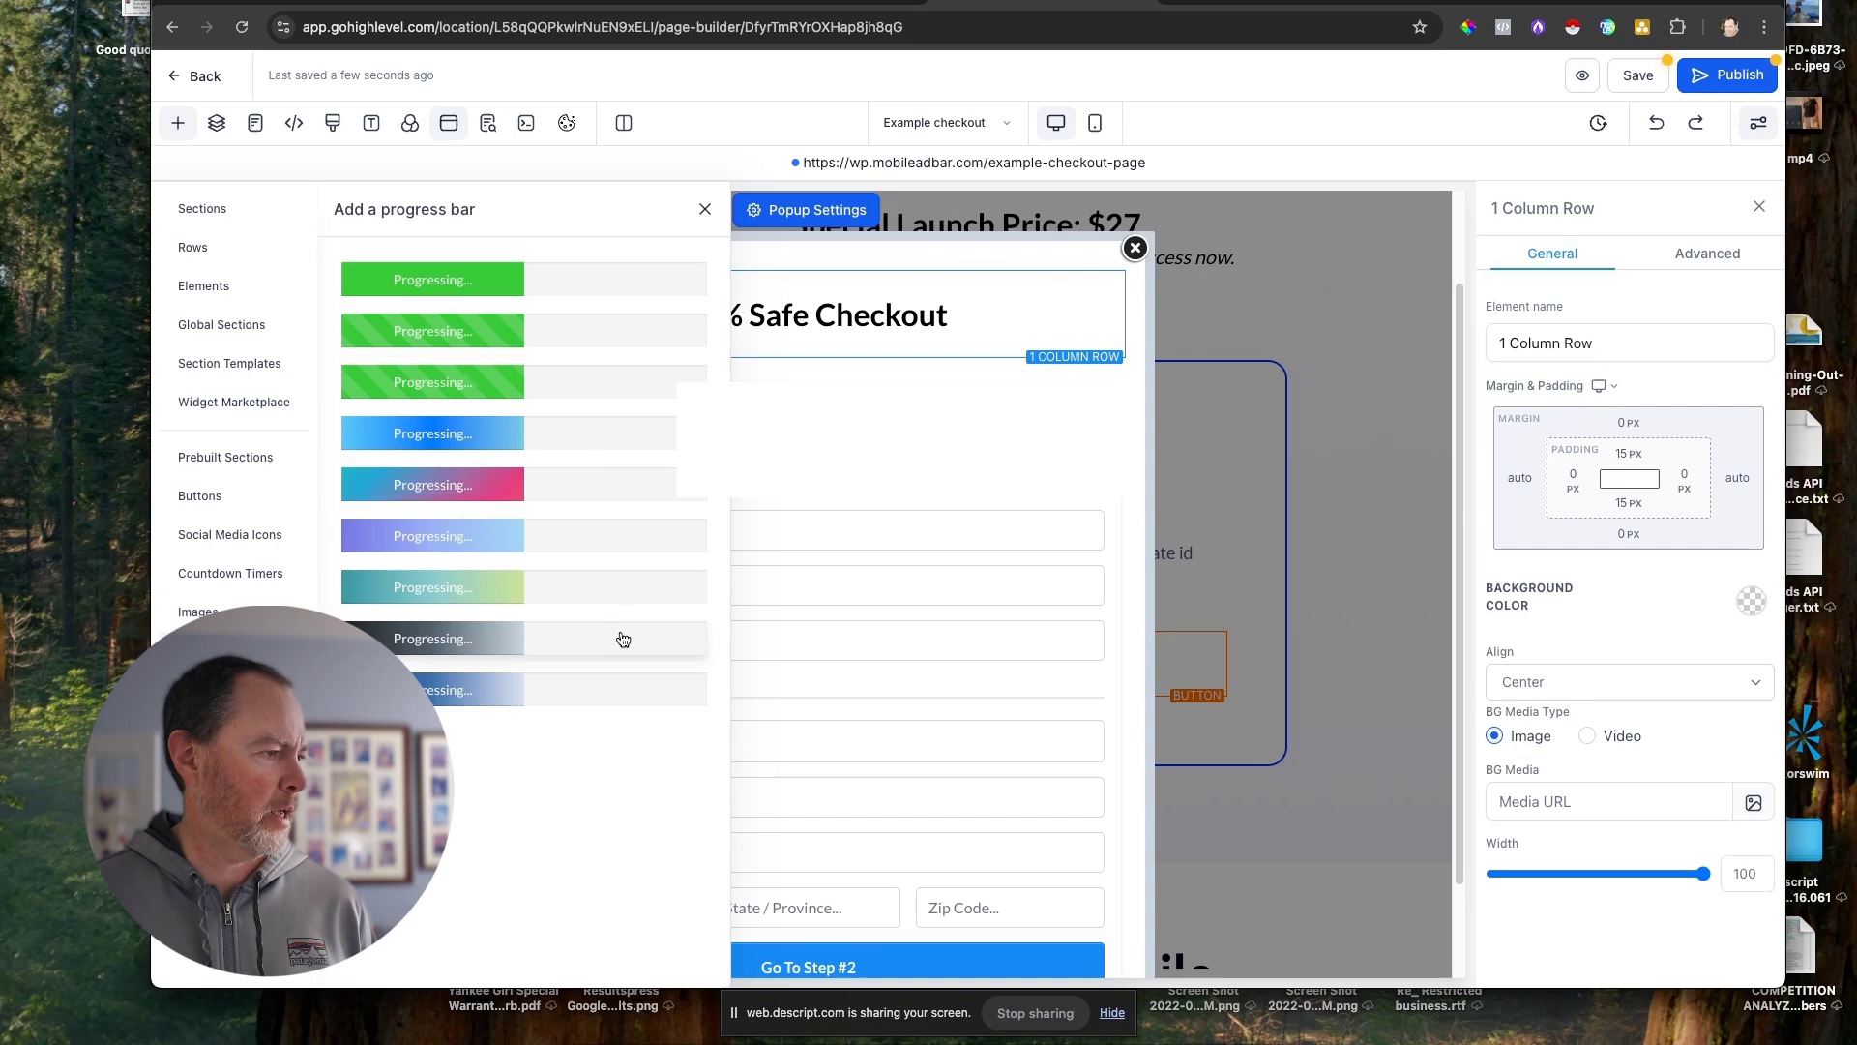
left_click(512, 389)
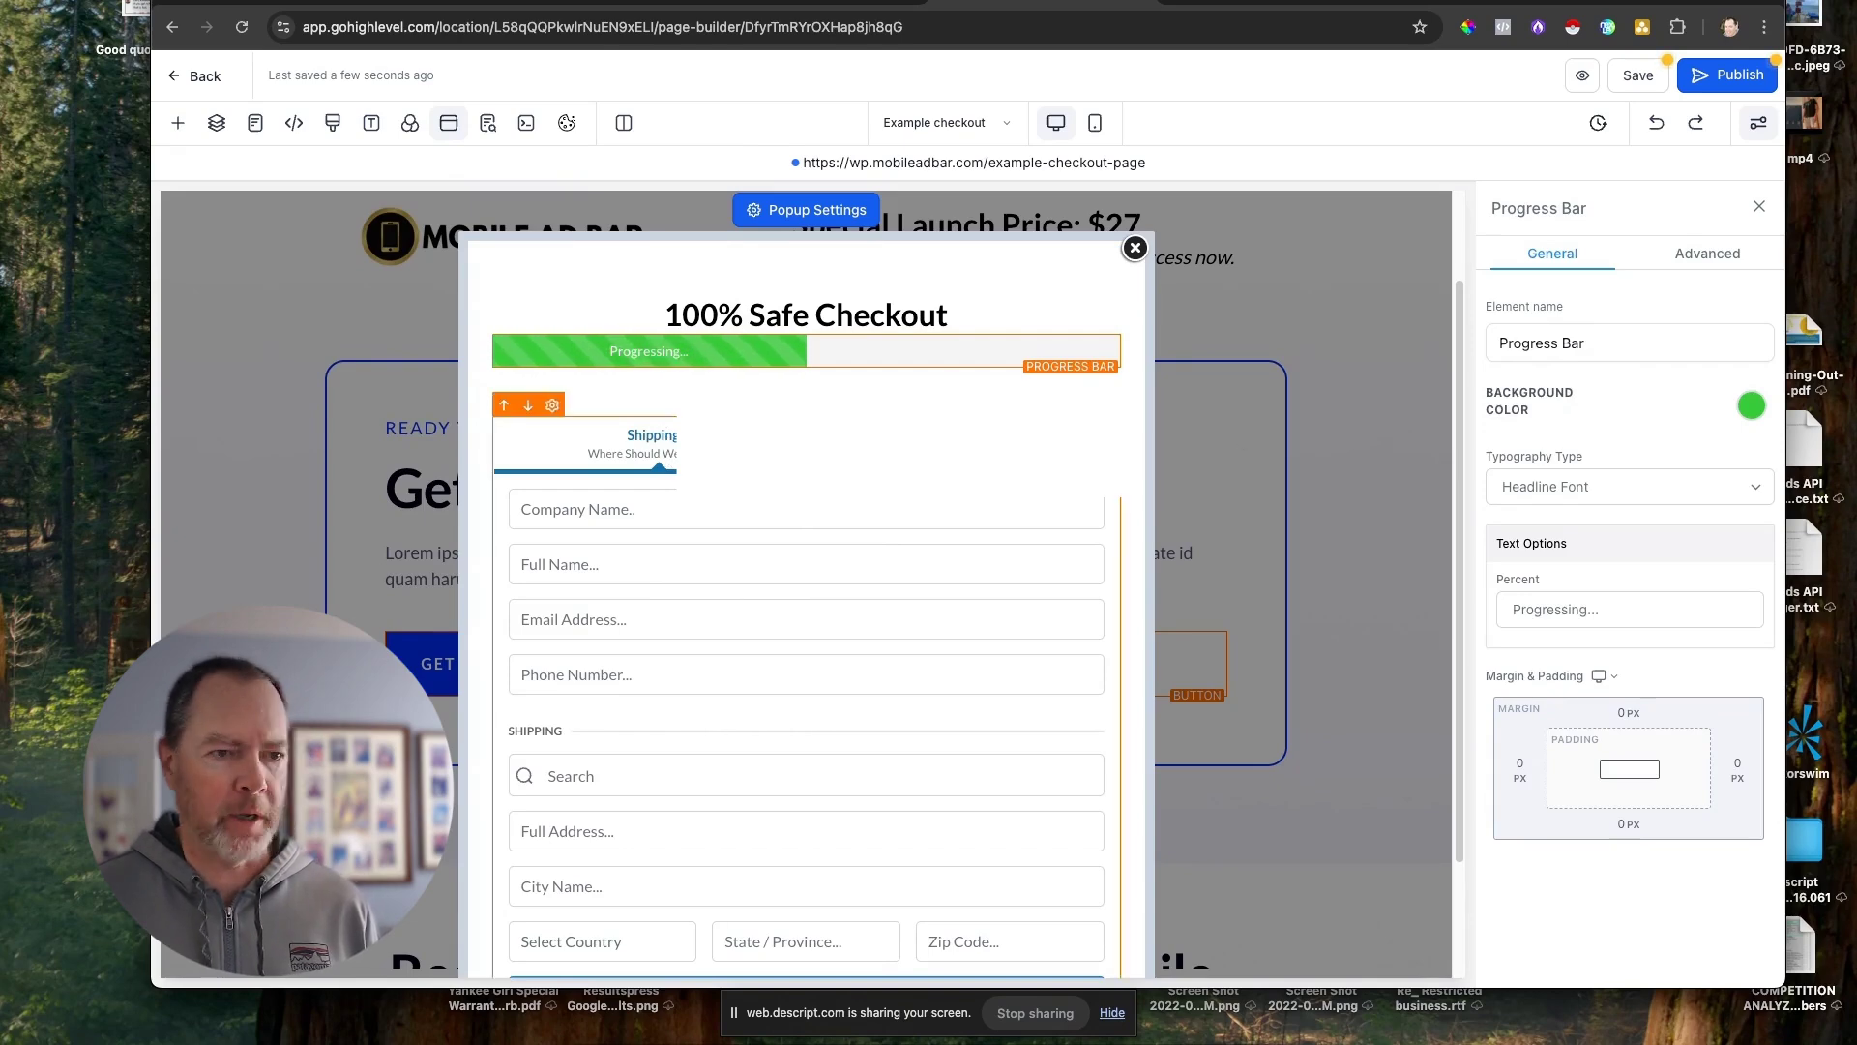
left_click(665, 449)
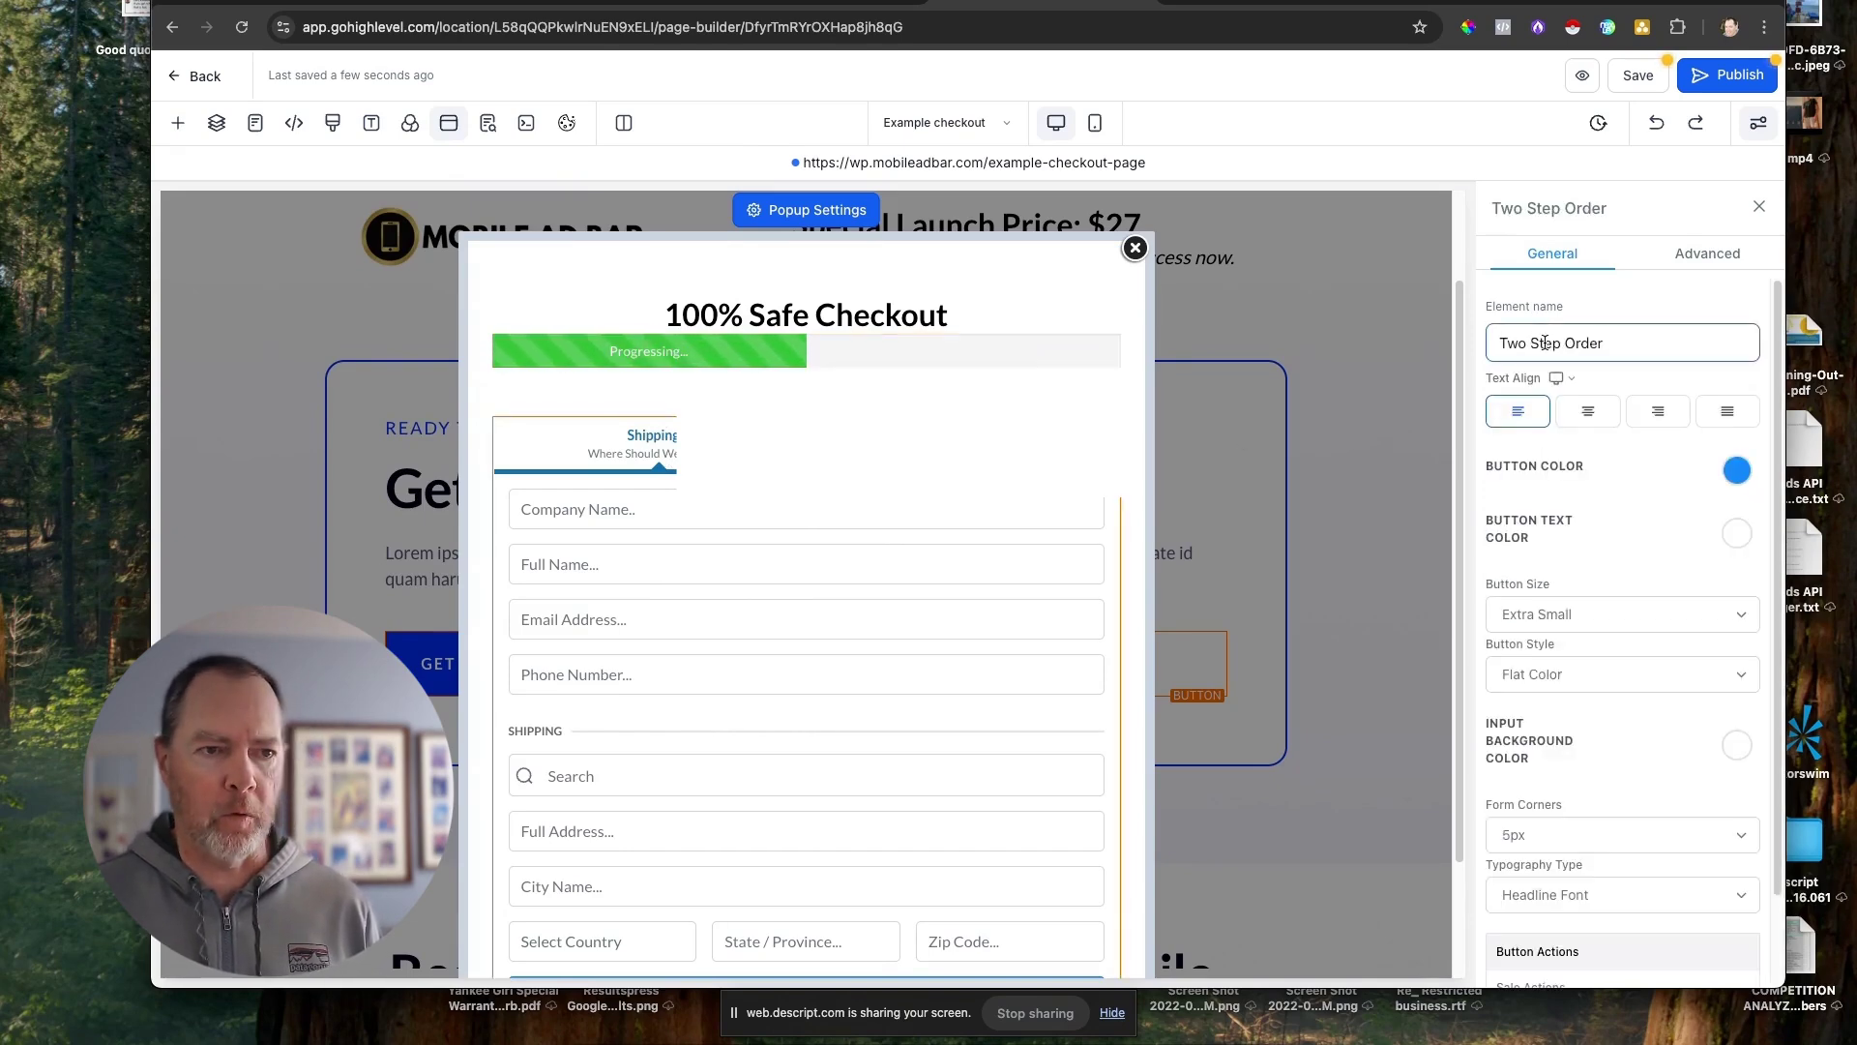
Change step 1's headline to 'Step 1' and its sub headline to 'Contact info'.
left_click(1712, 258)
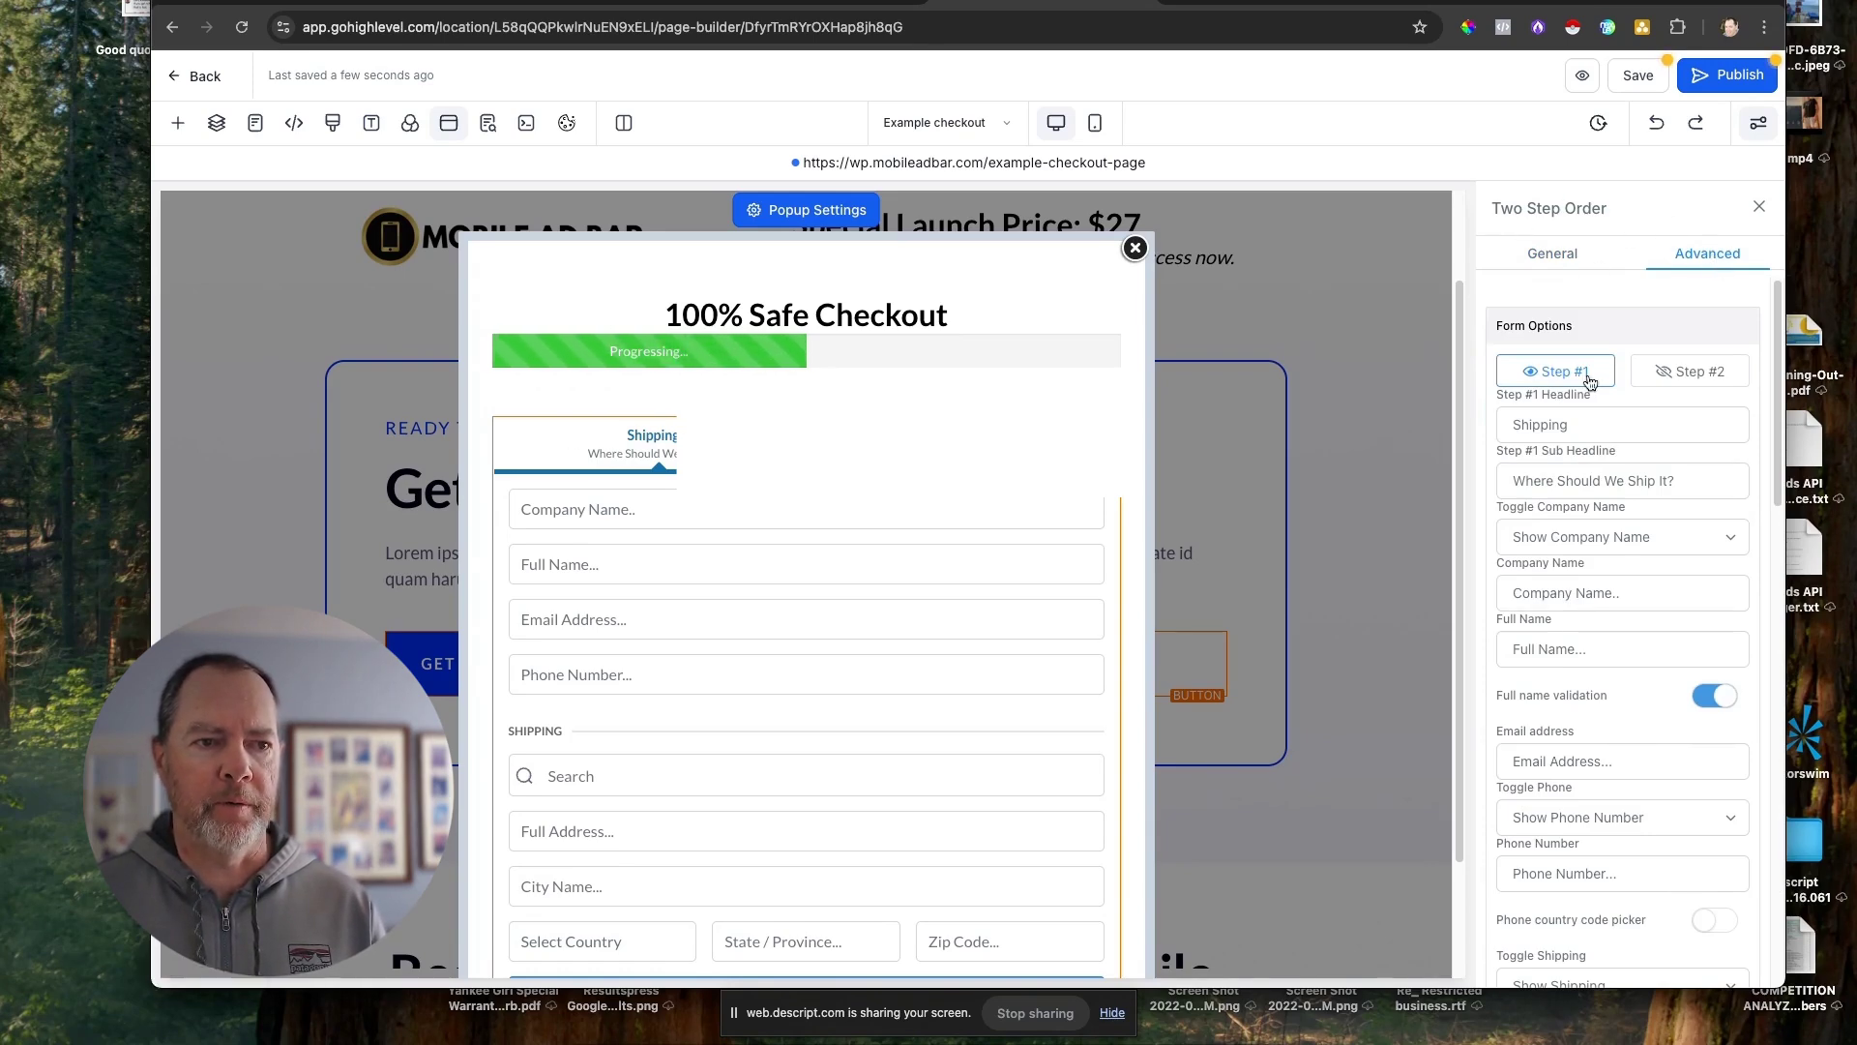
left_click_drag(1572, 435, 1487, 432)
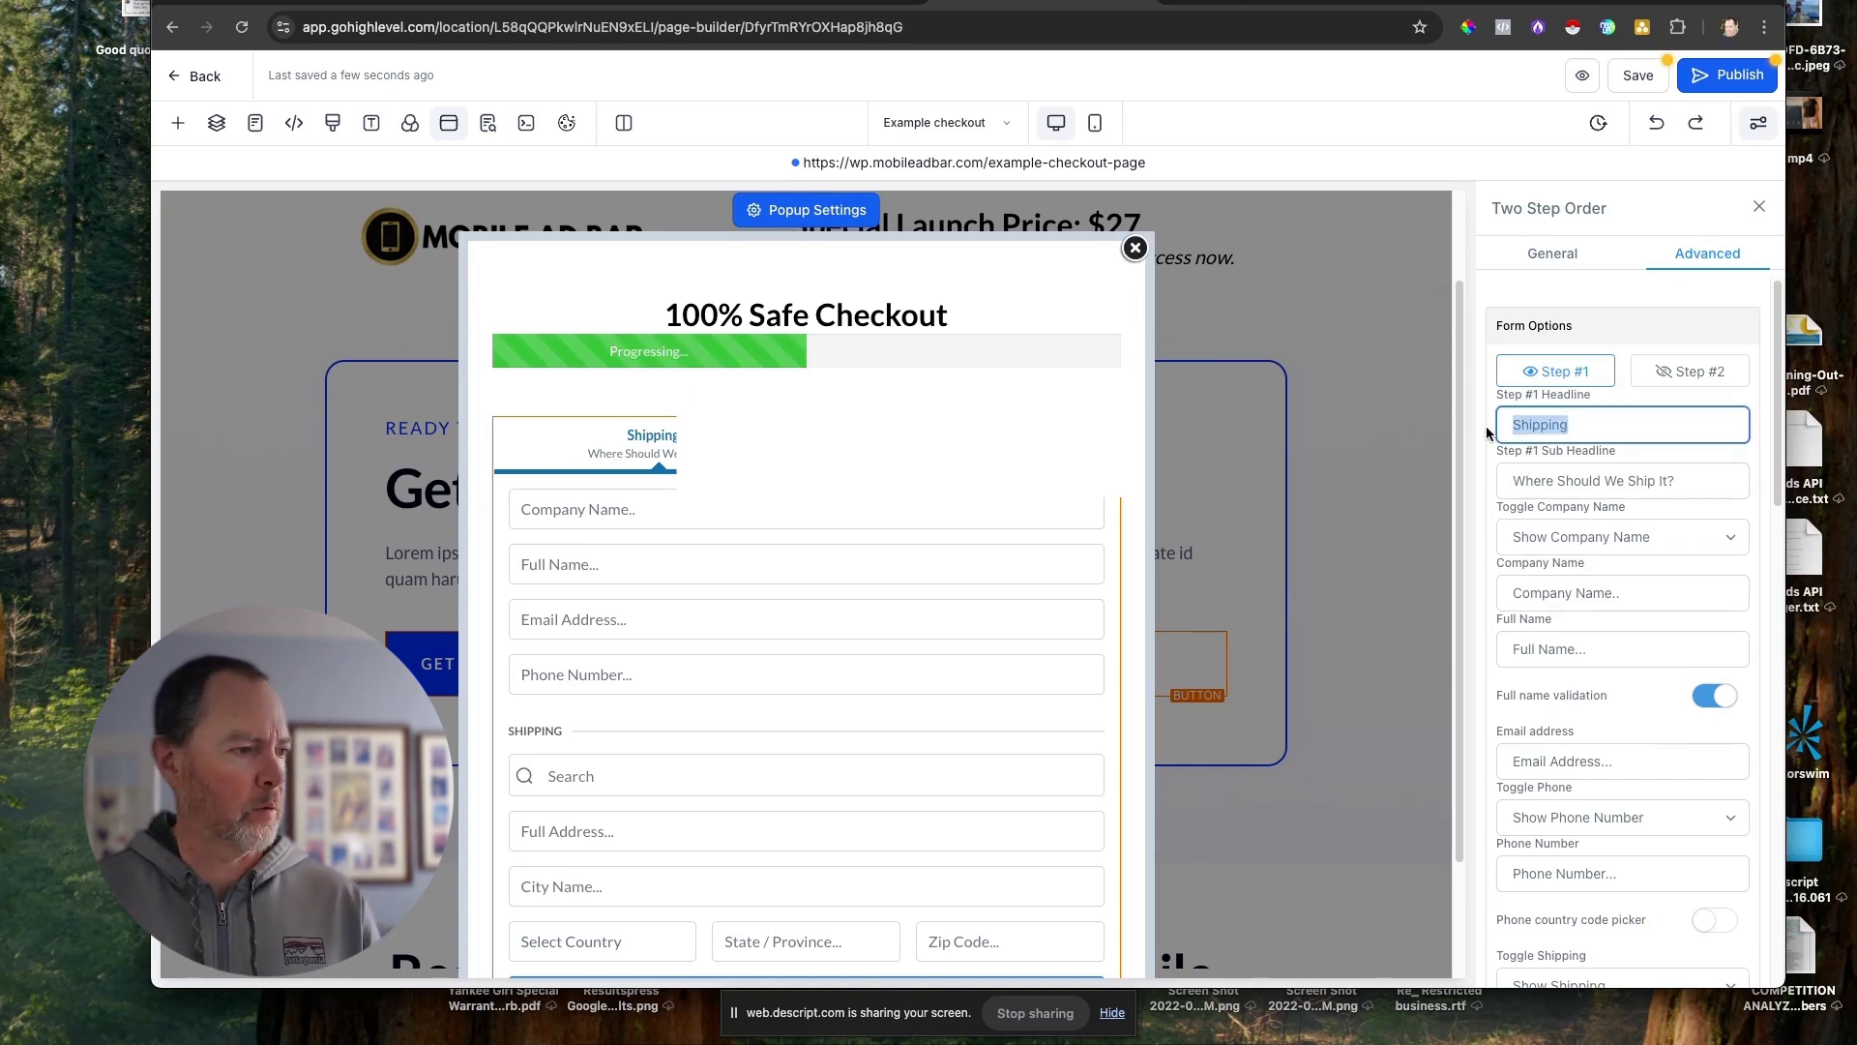
type("Step 1")
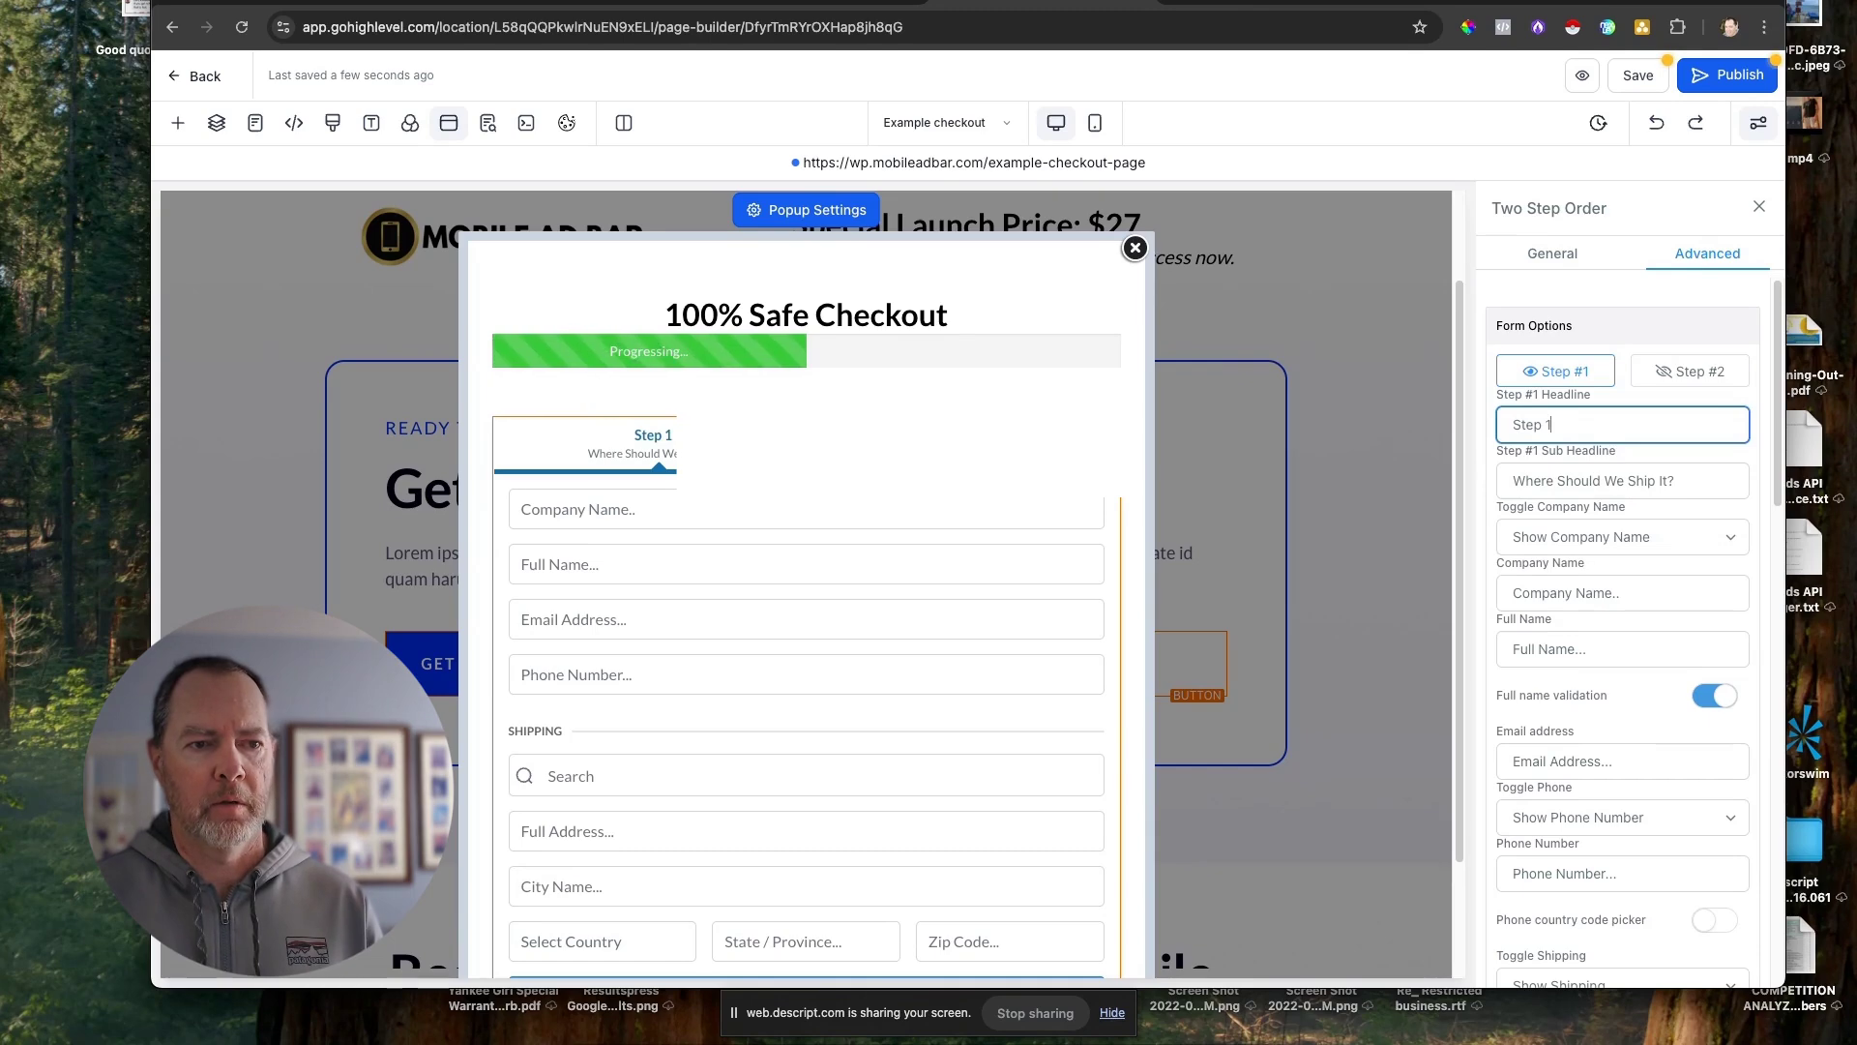
left_click_drag(1687, 477, 1504, 480)
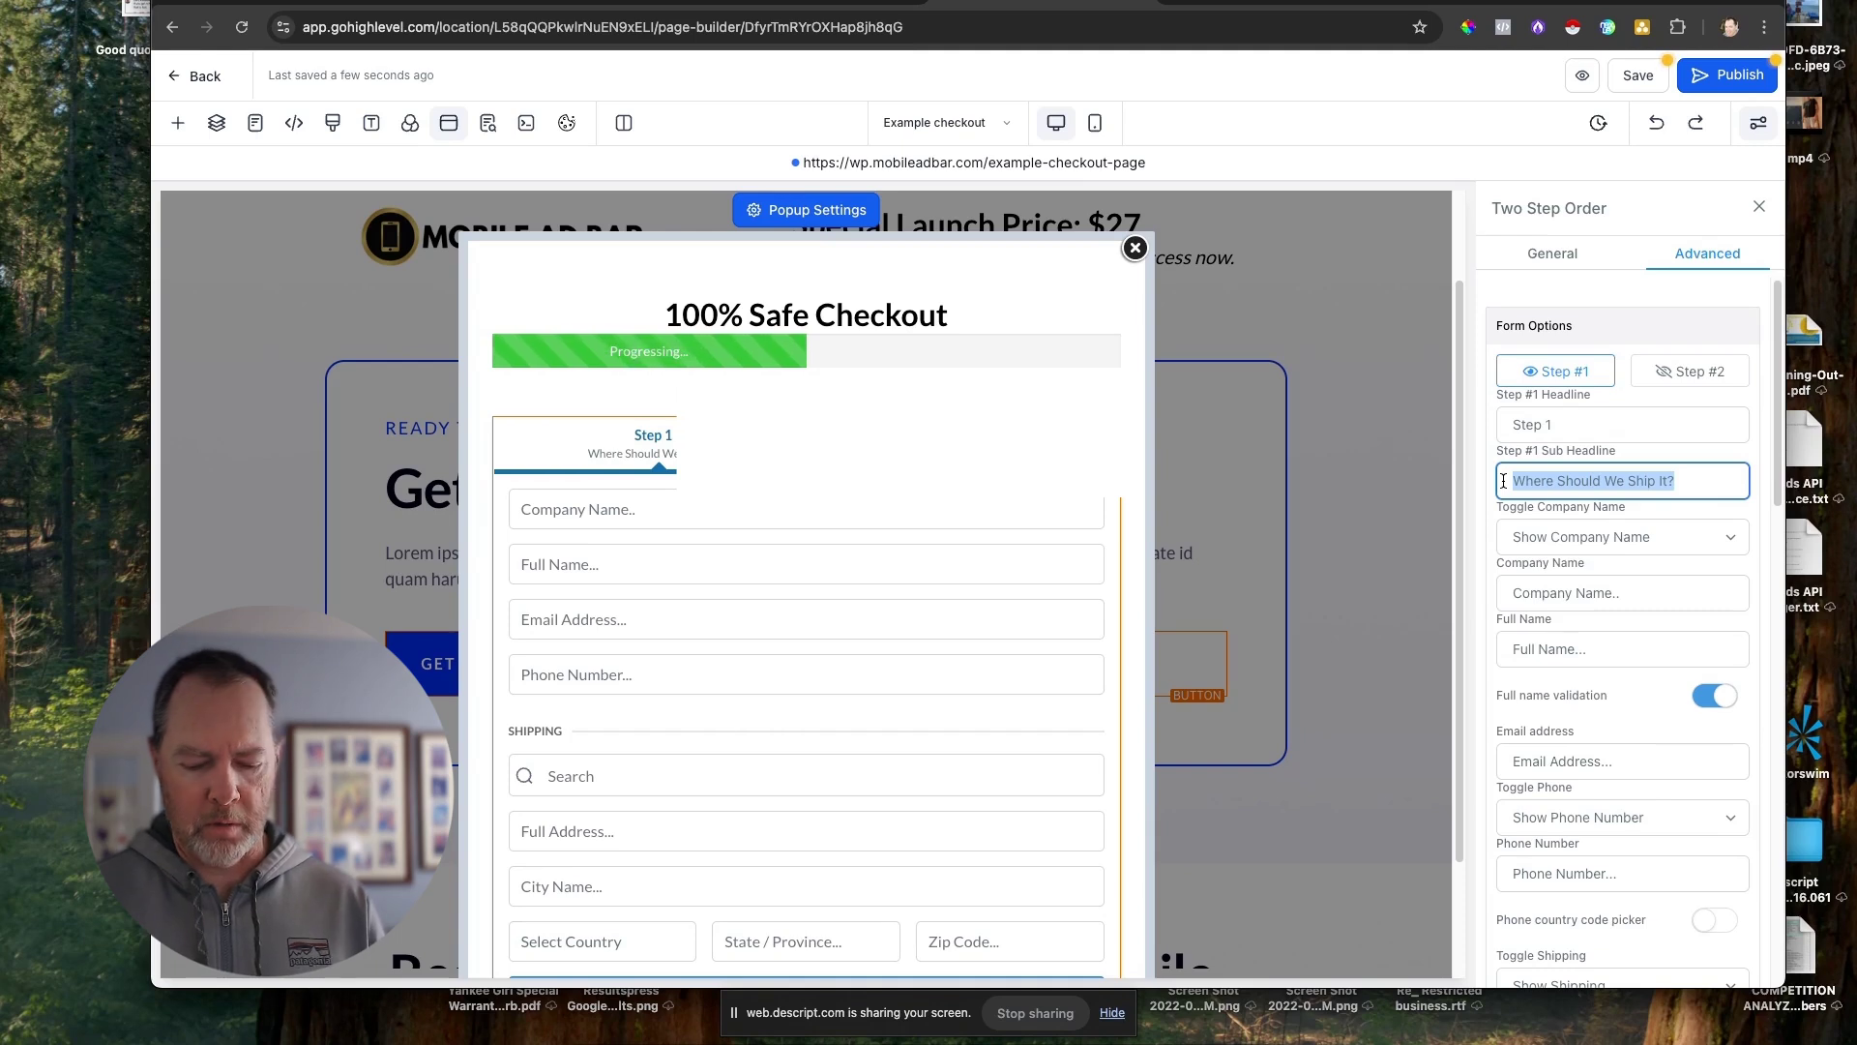
type("Ba")
key("BackSpace")
key("BackSpace")
type("Contact info")
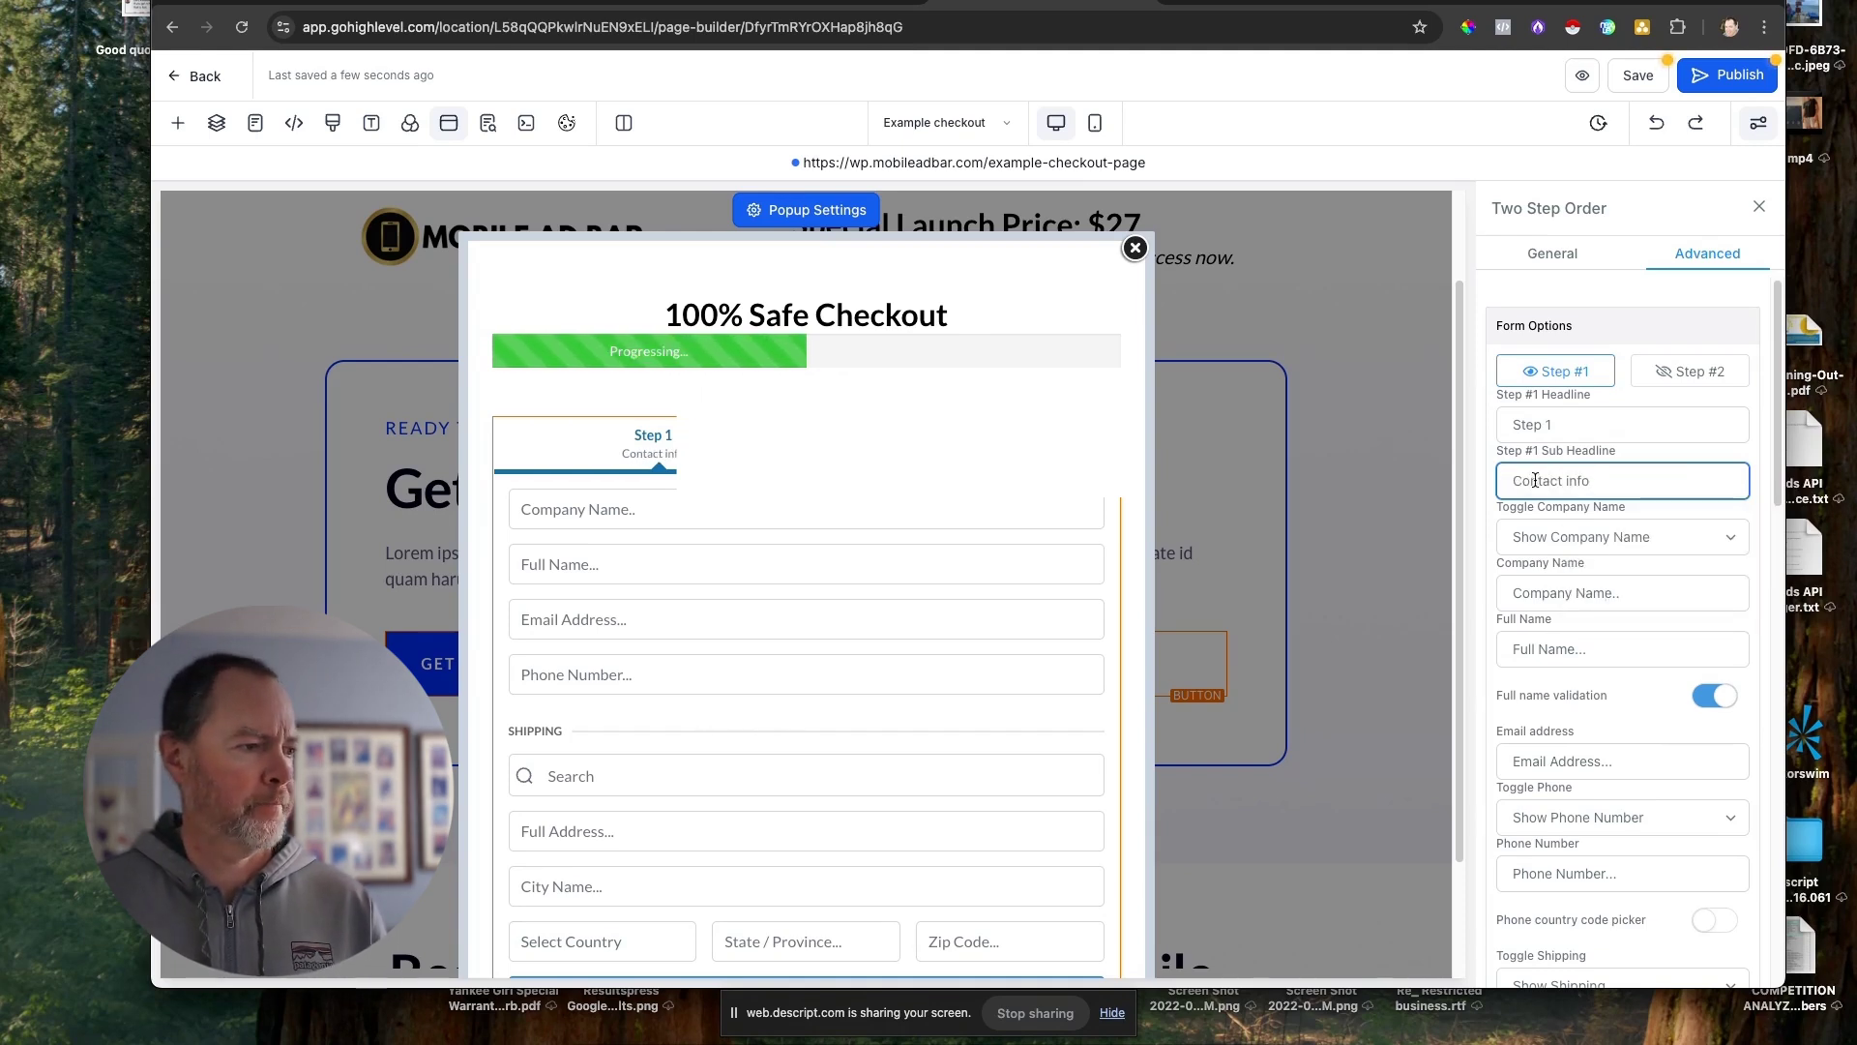
Hide the company name, phone number and shipping fields from the order form.
left_click(1679, 537)
left_click(1681, 561)
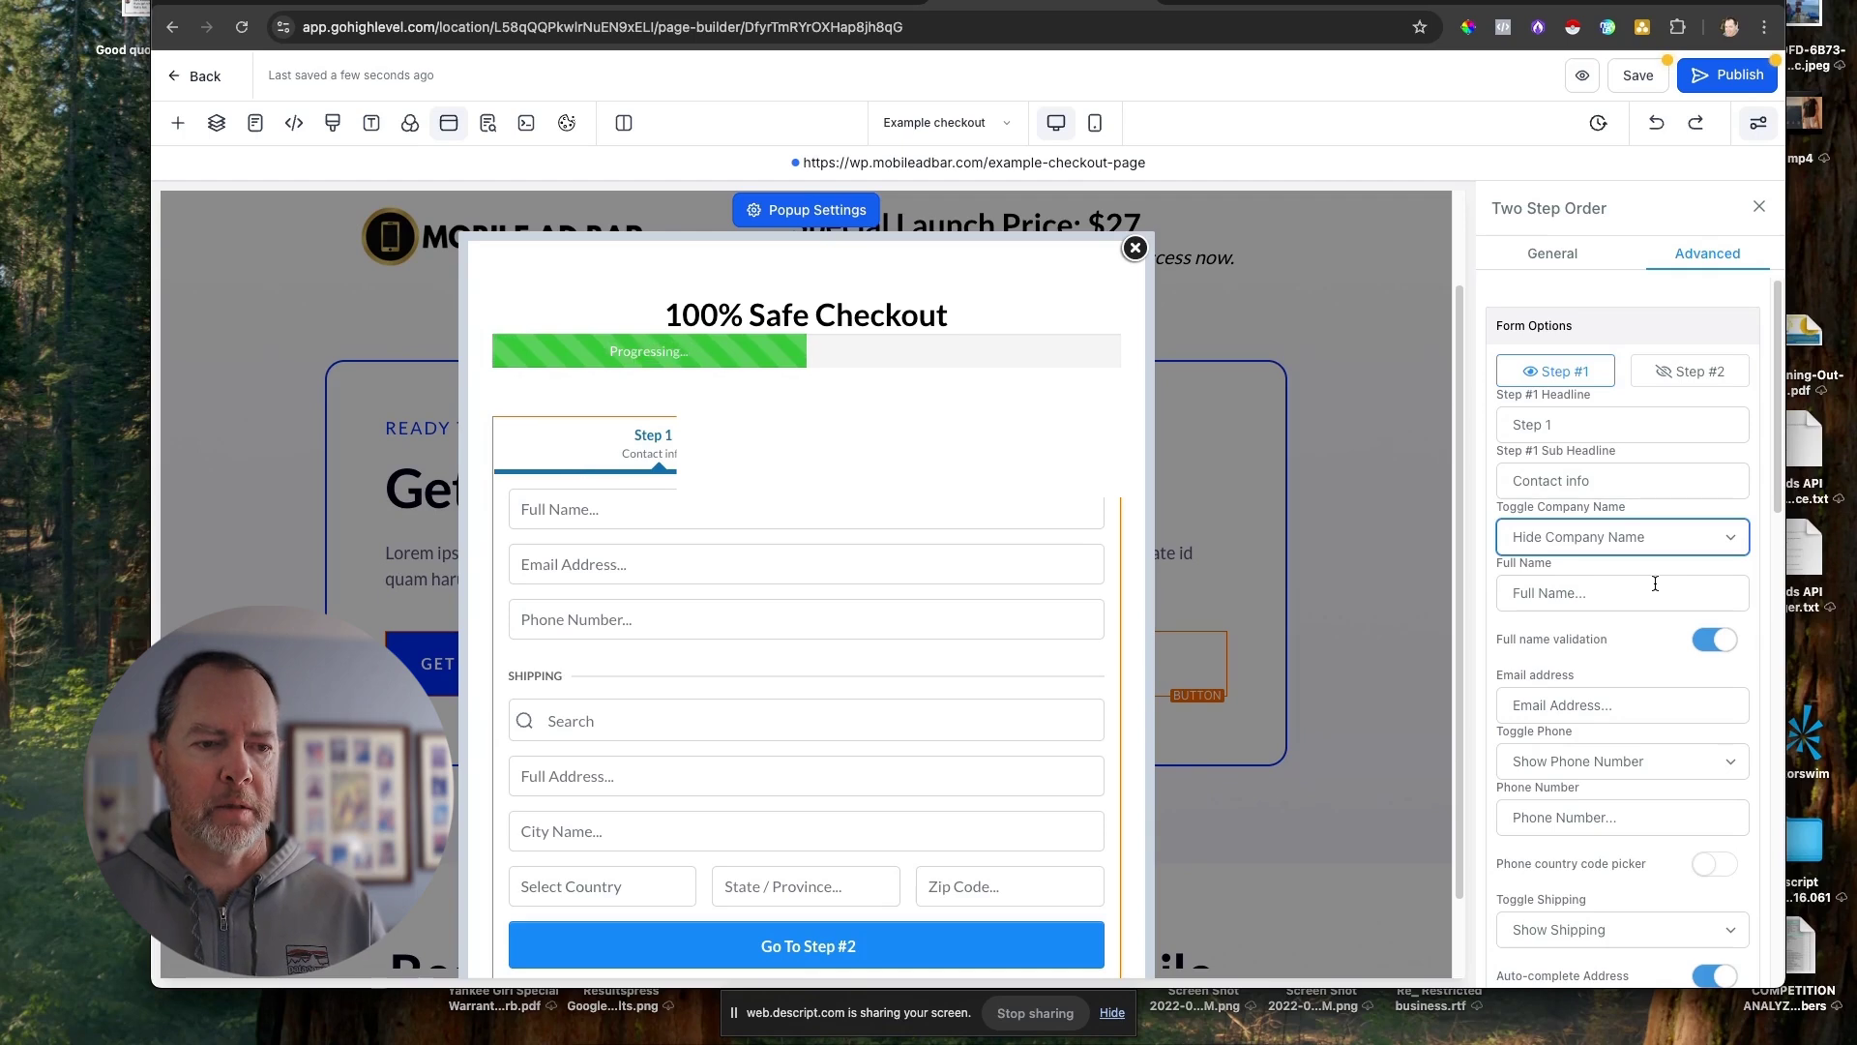
scroll(1627, 608, "down", 3)
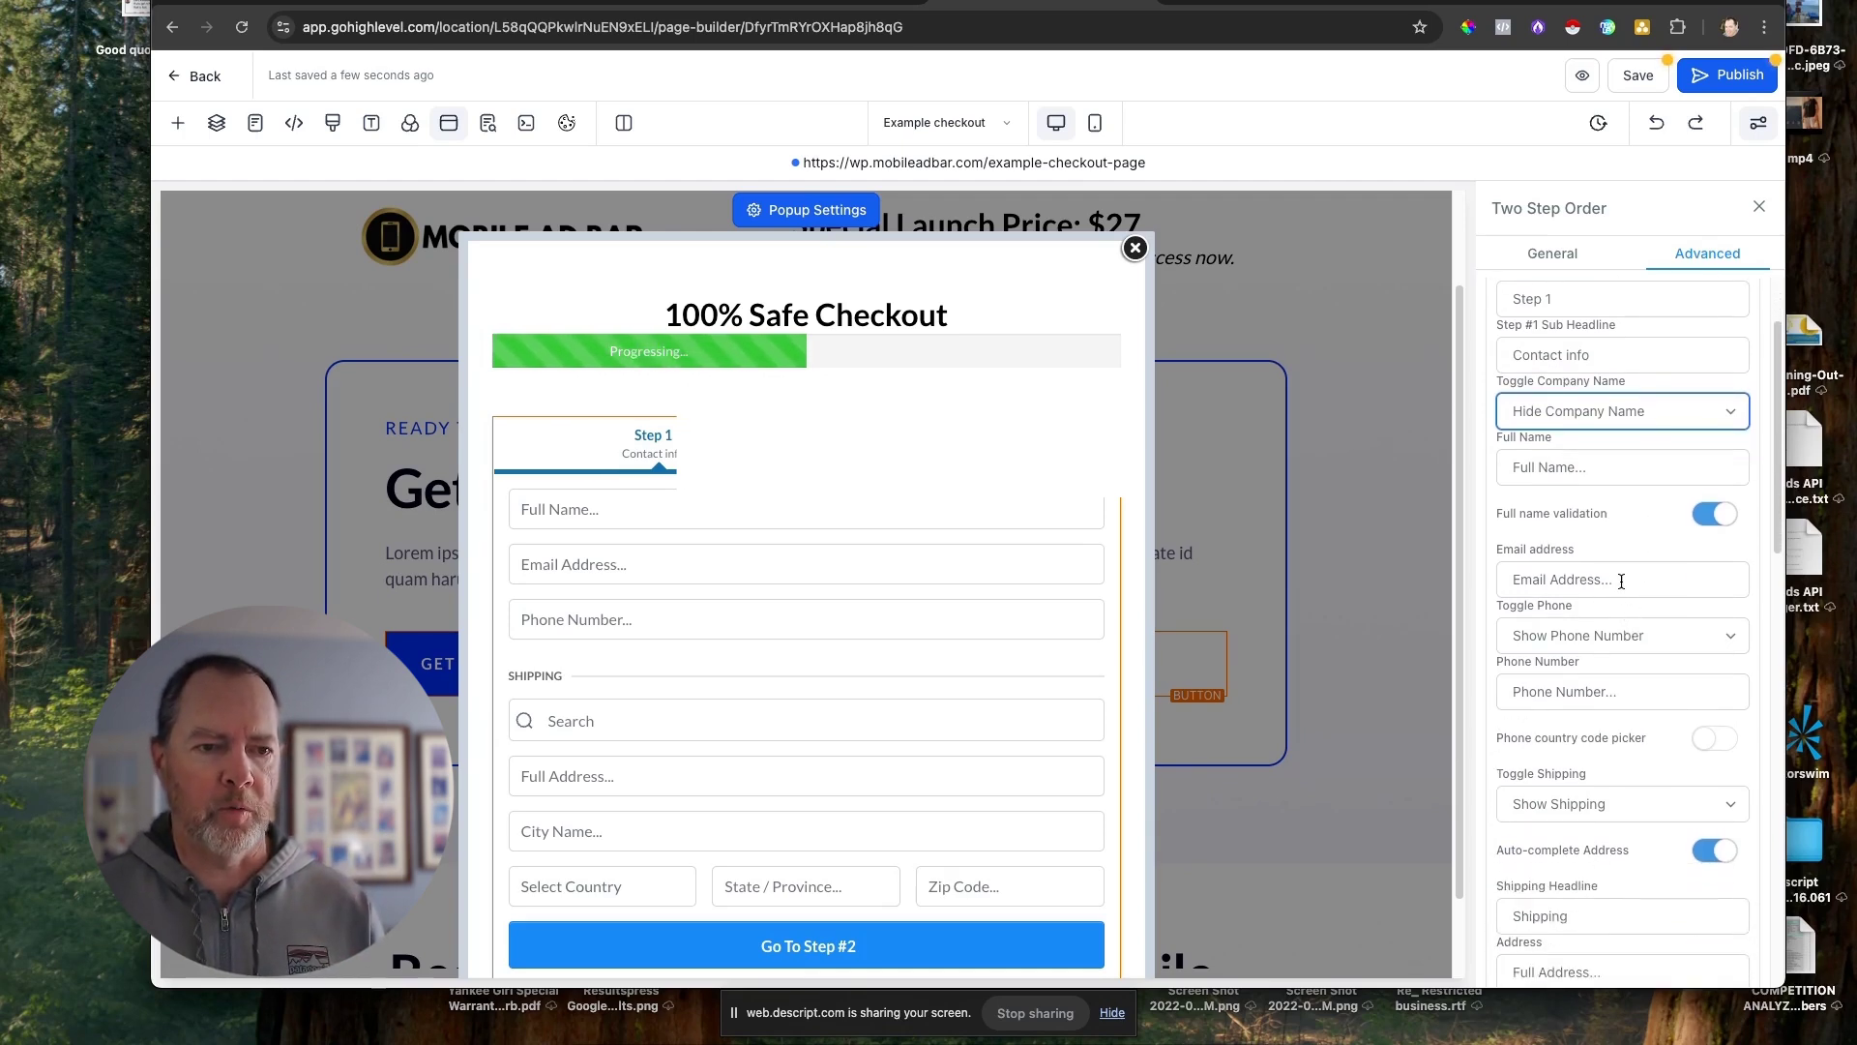
scroll(1625, 592, "down", 3)
scroll(1621, 581, "down", 1)
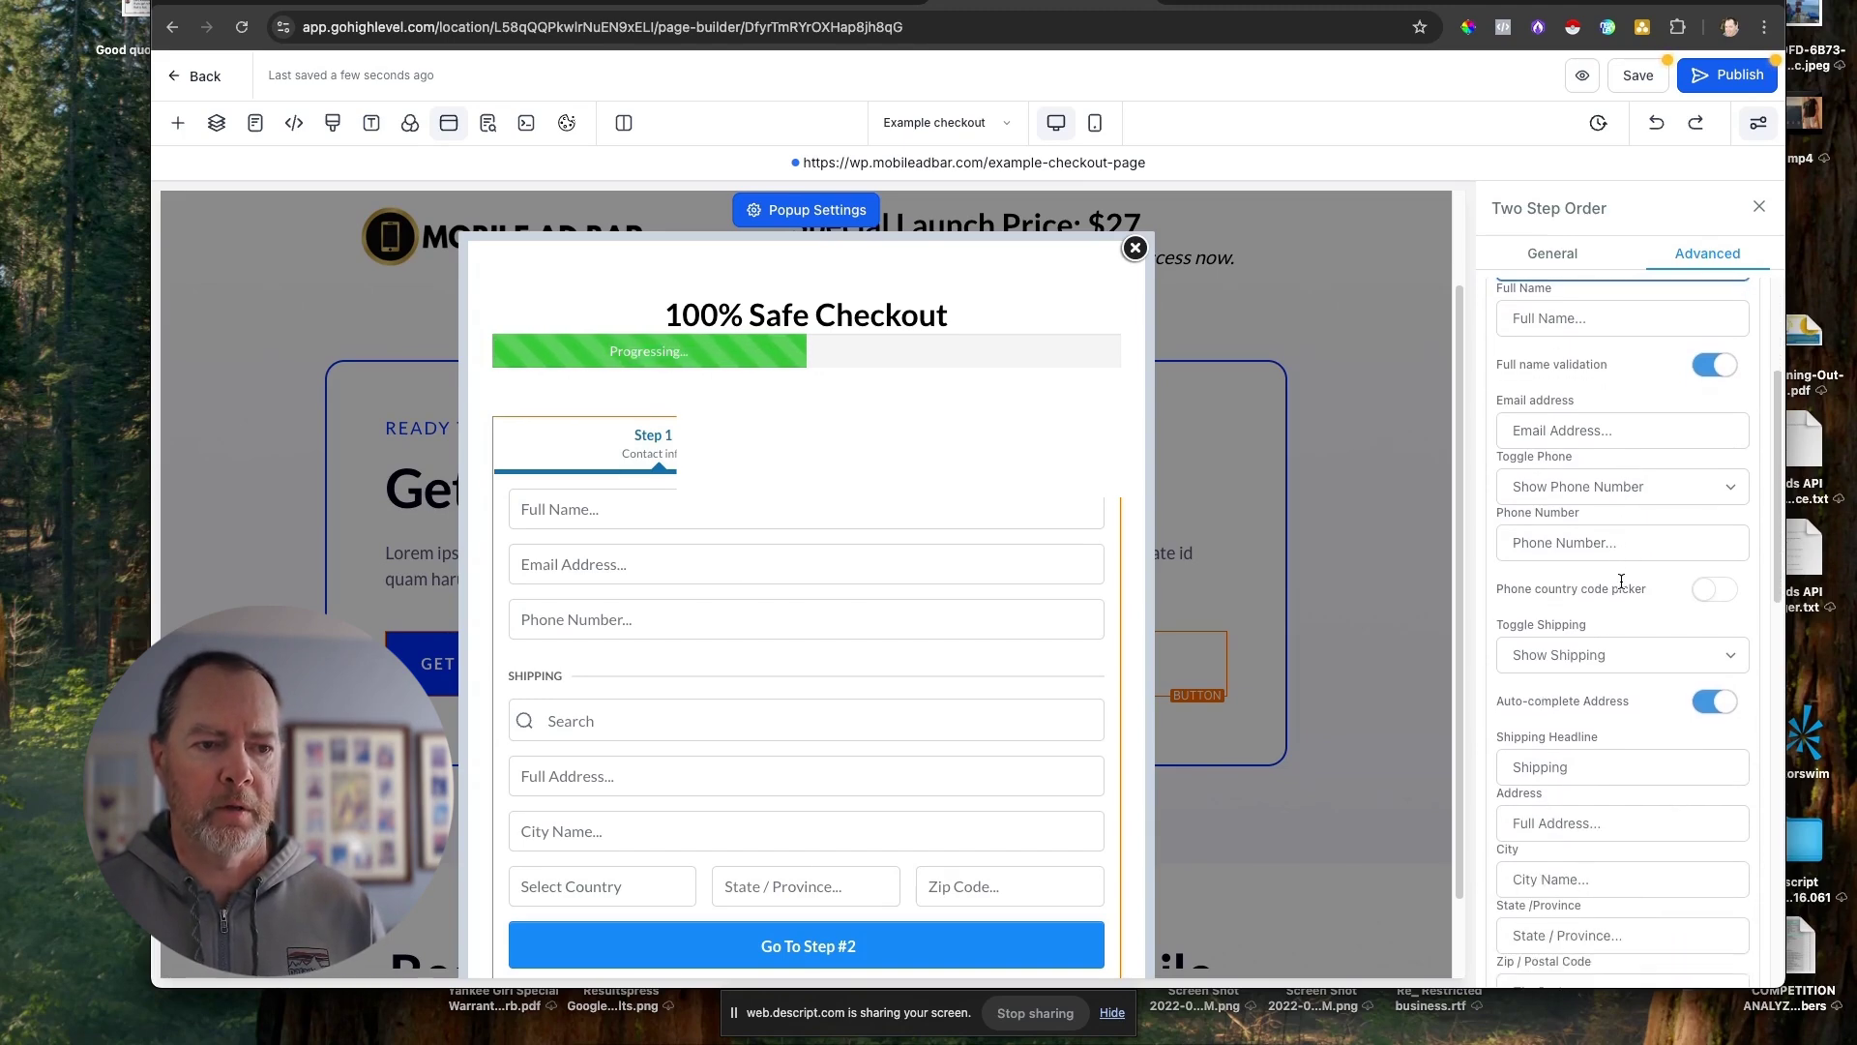
left_click(1616, 486)
left_click(1610, 529)
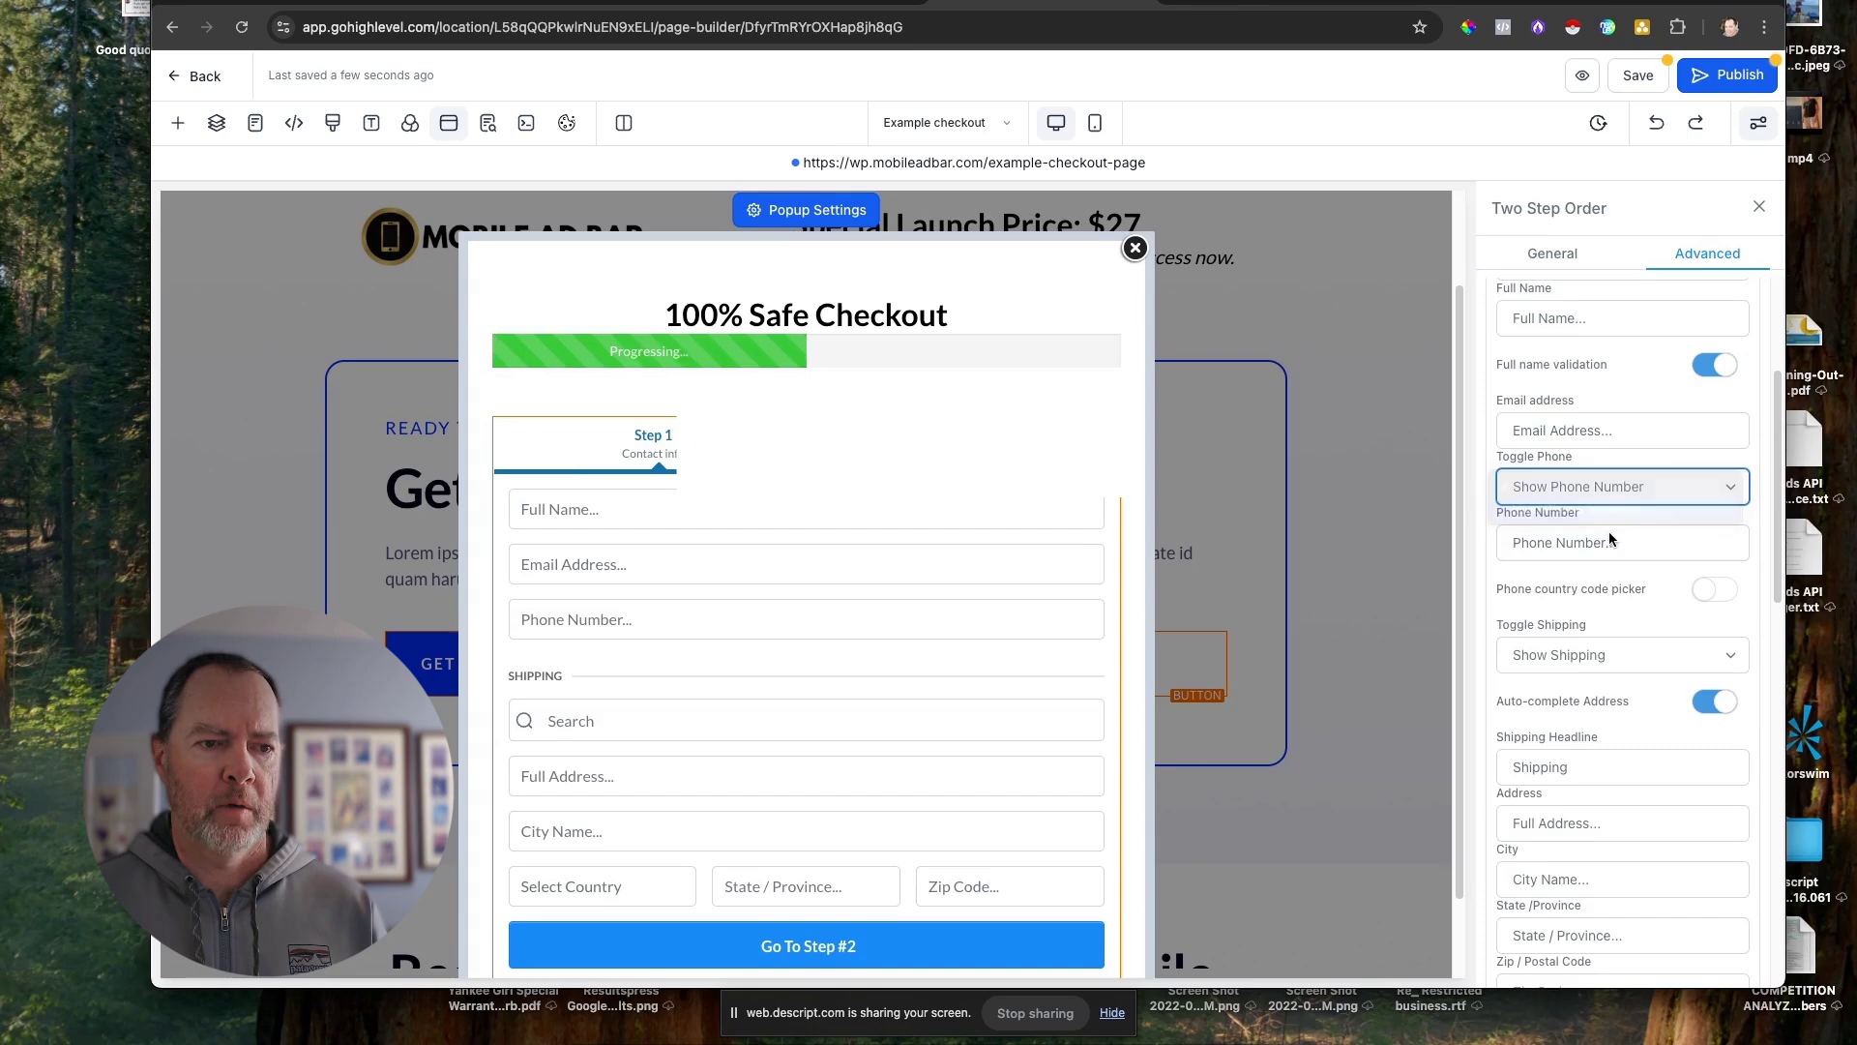
scroll(1610, 534, "down", 2)
left_click(1604, 387)
left_click(1596, 425)
left_click(1596, 395)
left_click(1592, 404)
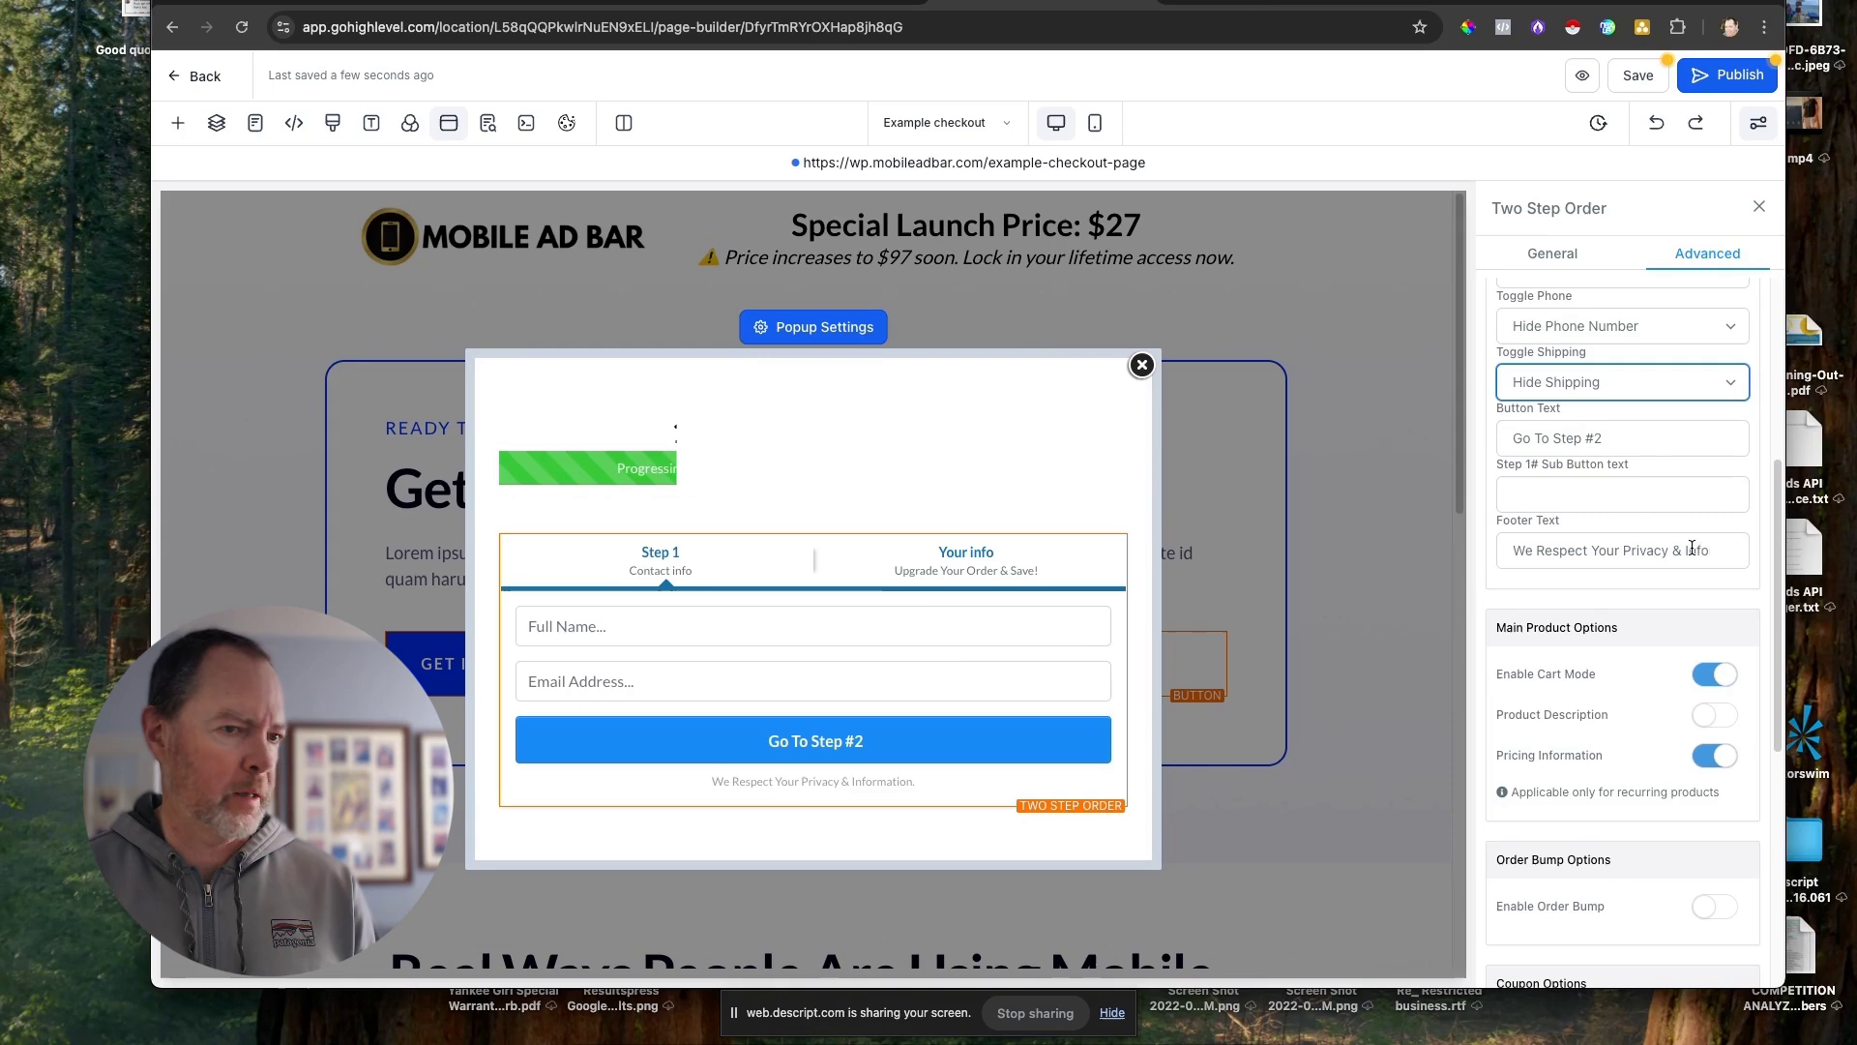
Turn off cart mode for the order form.
scroll(1666, 638, "down", 5)
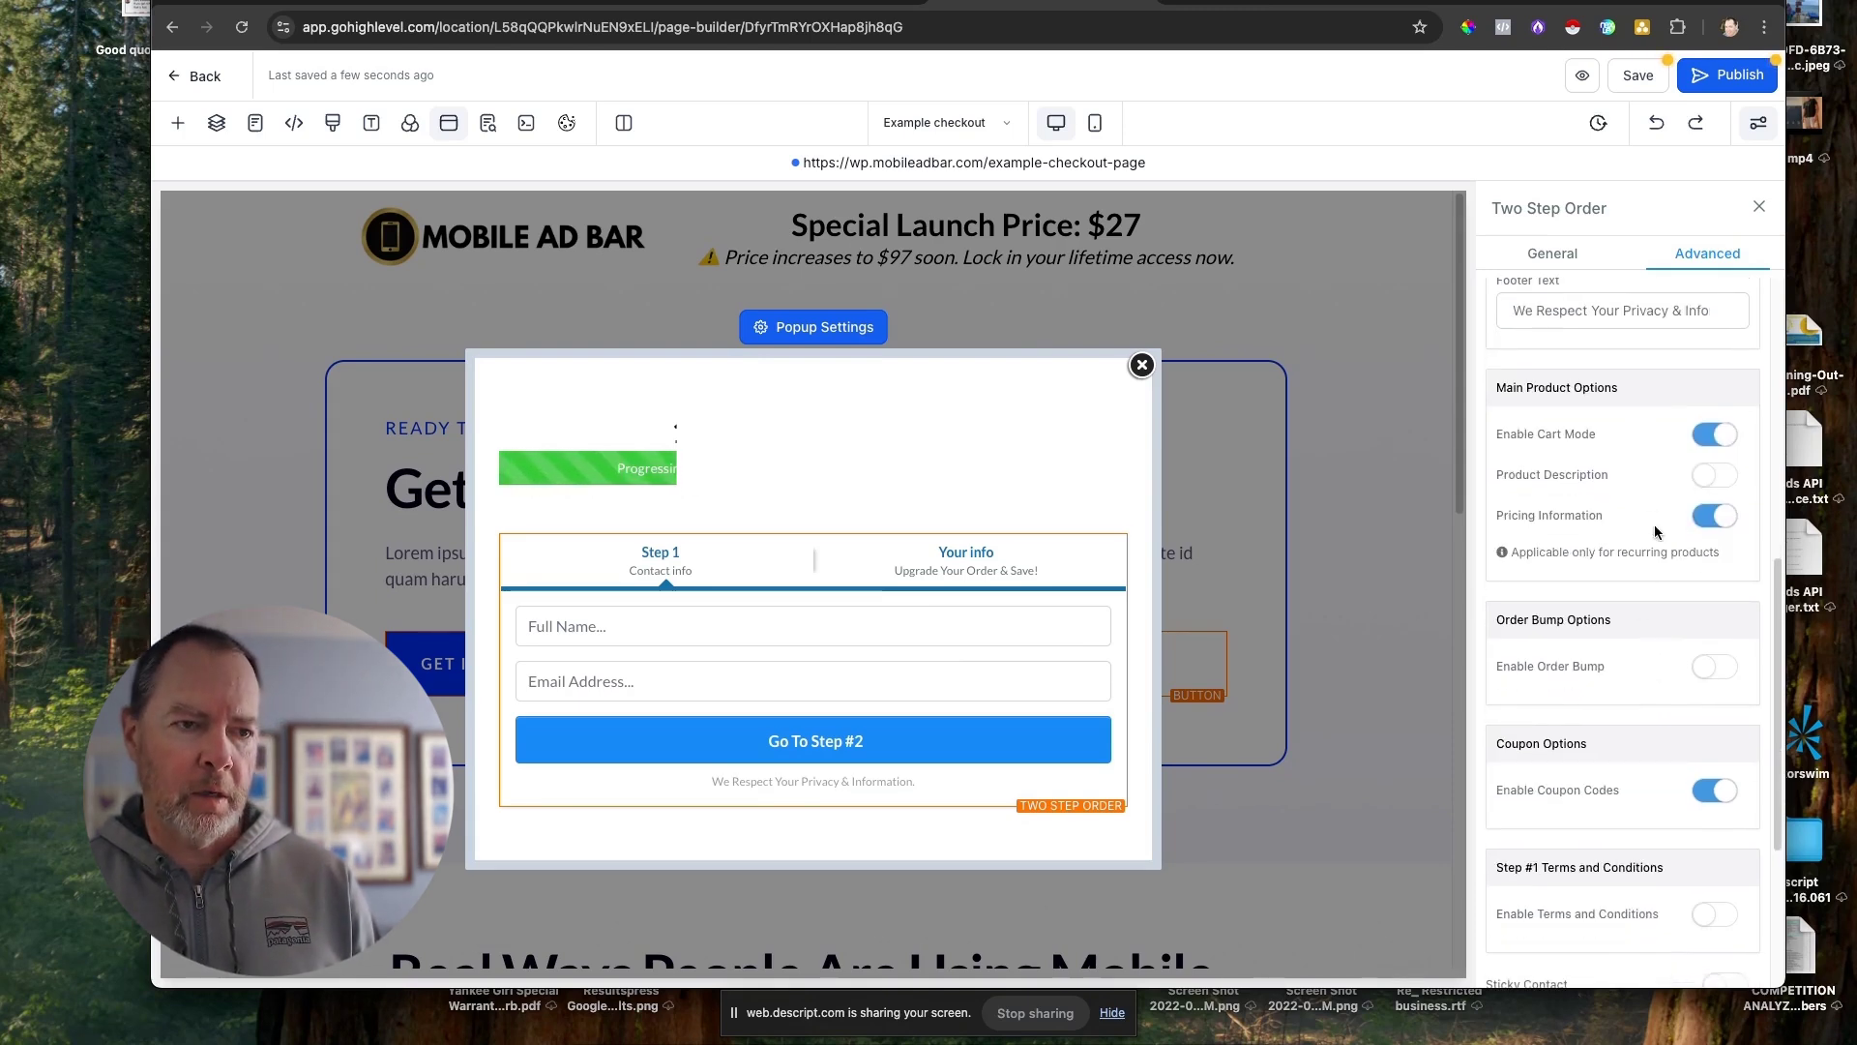
left_click(1710, 442)
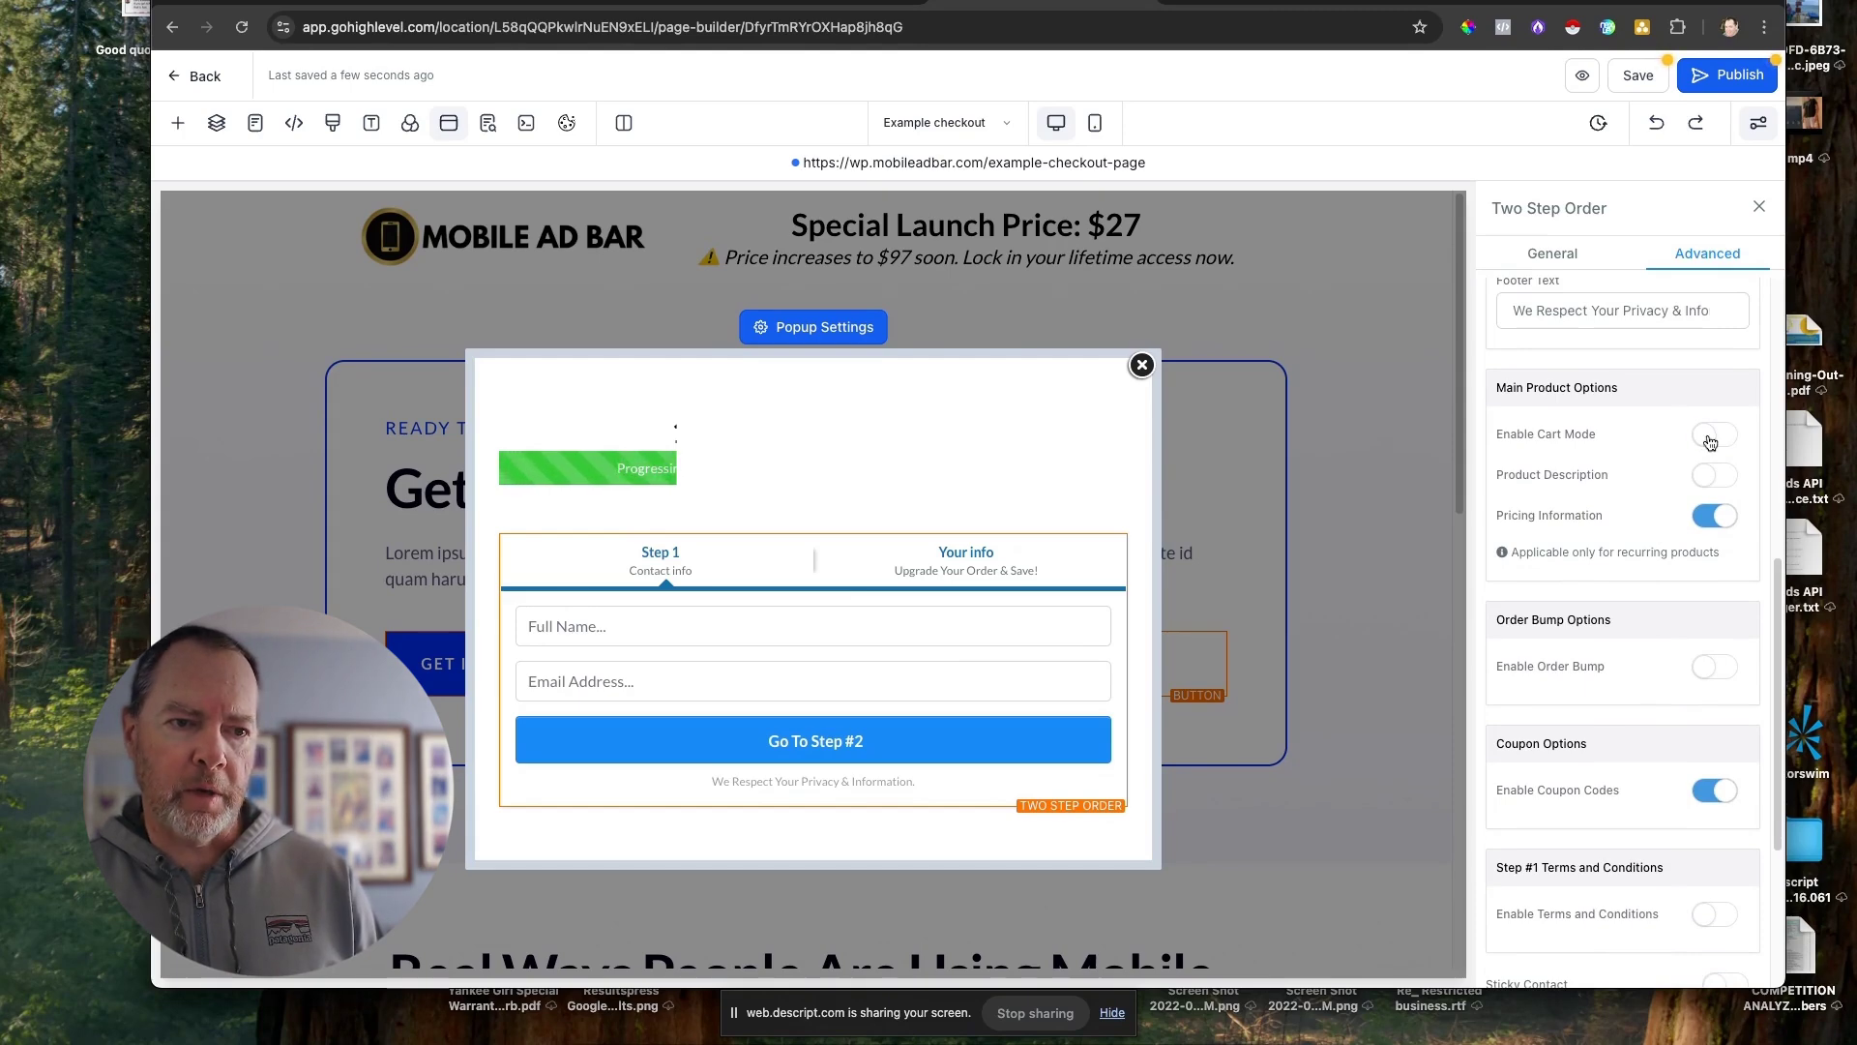
scroll(1622, 793, "down", 4)
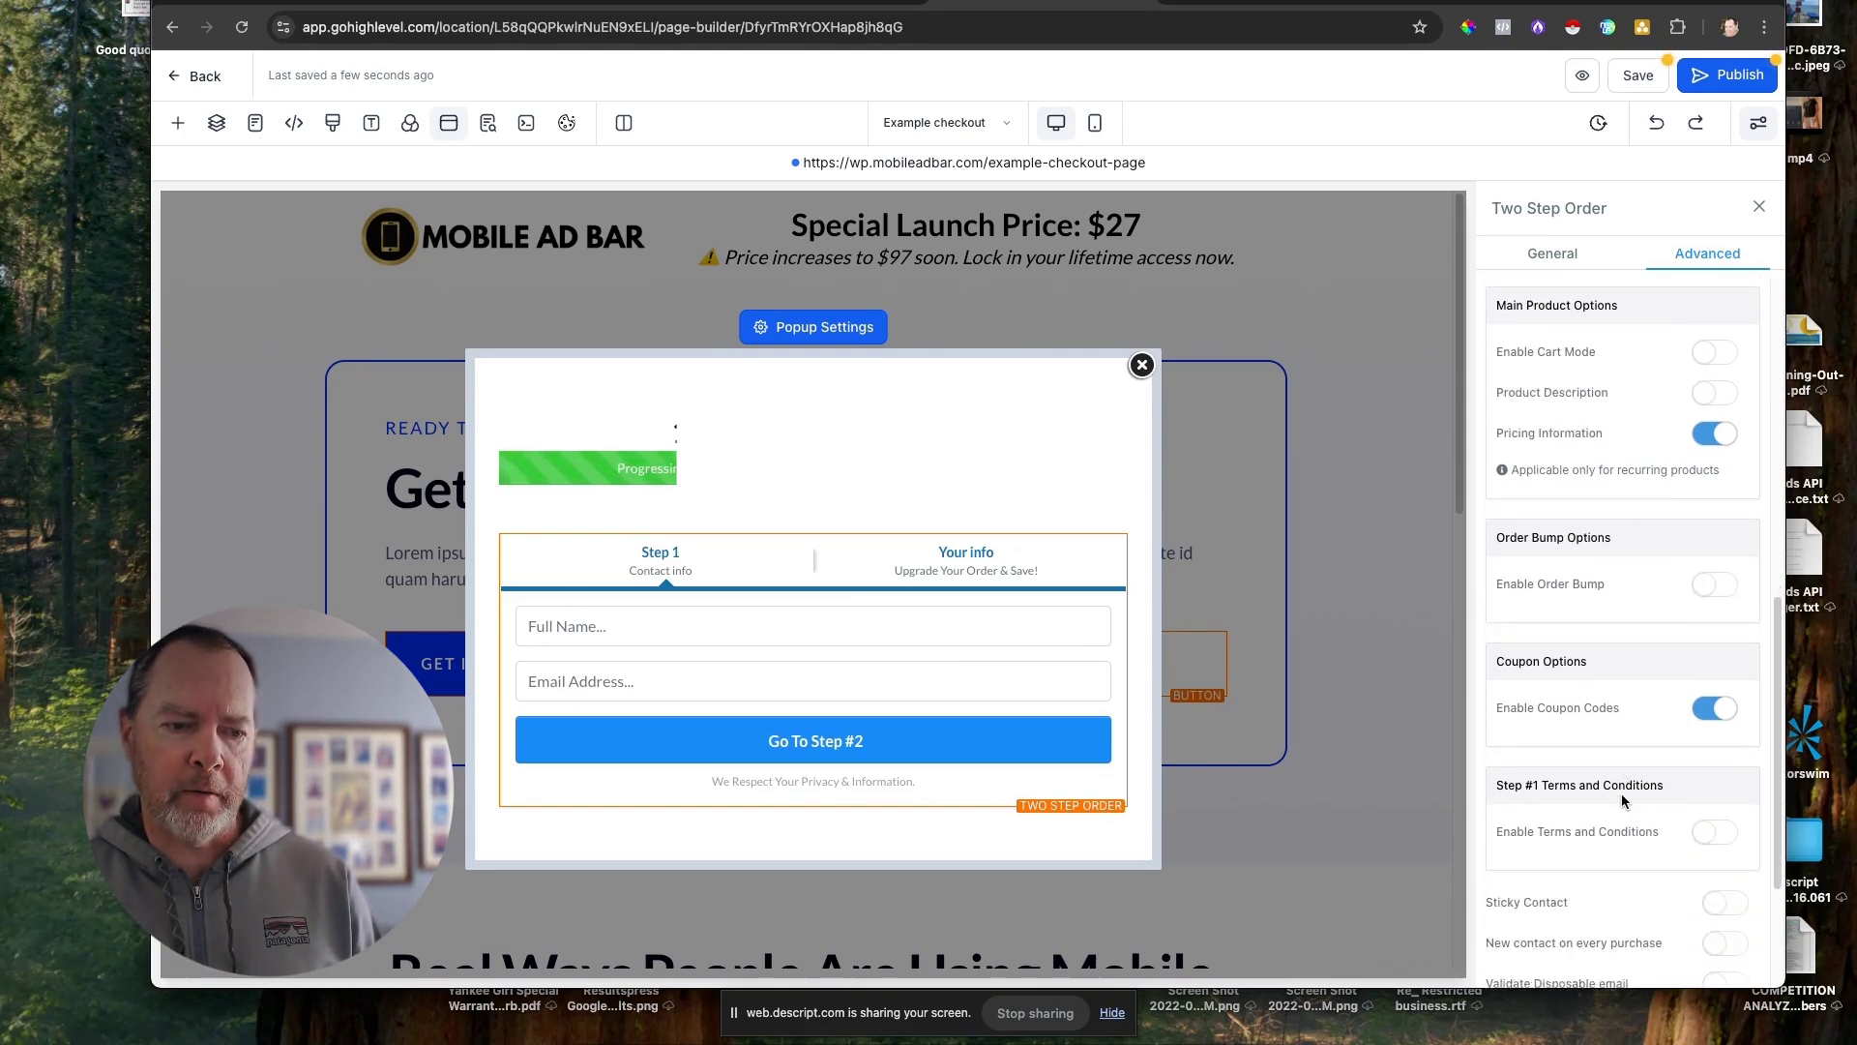
scroll(1621, 793, "down", 3)
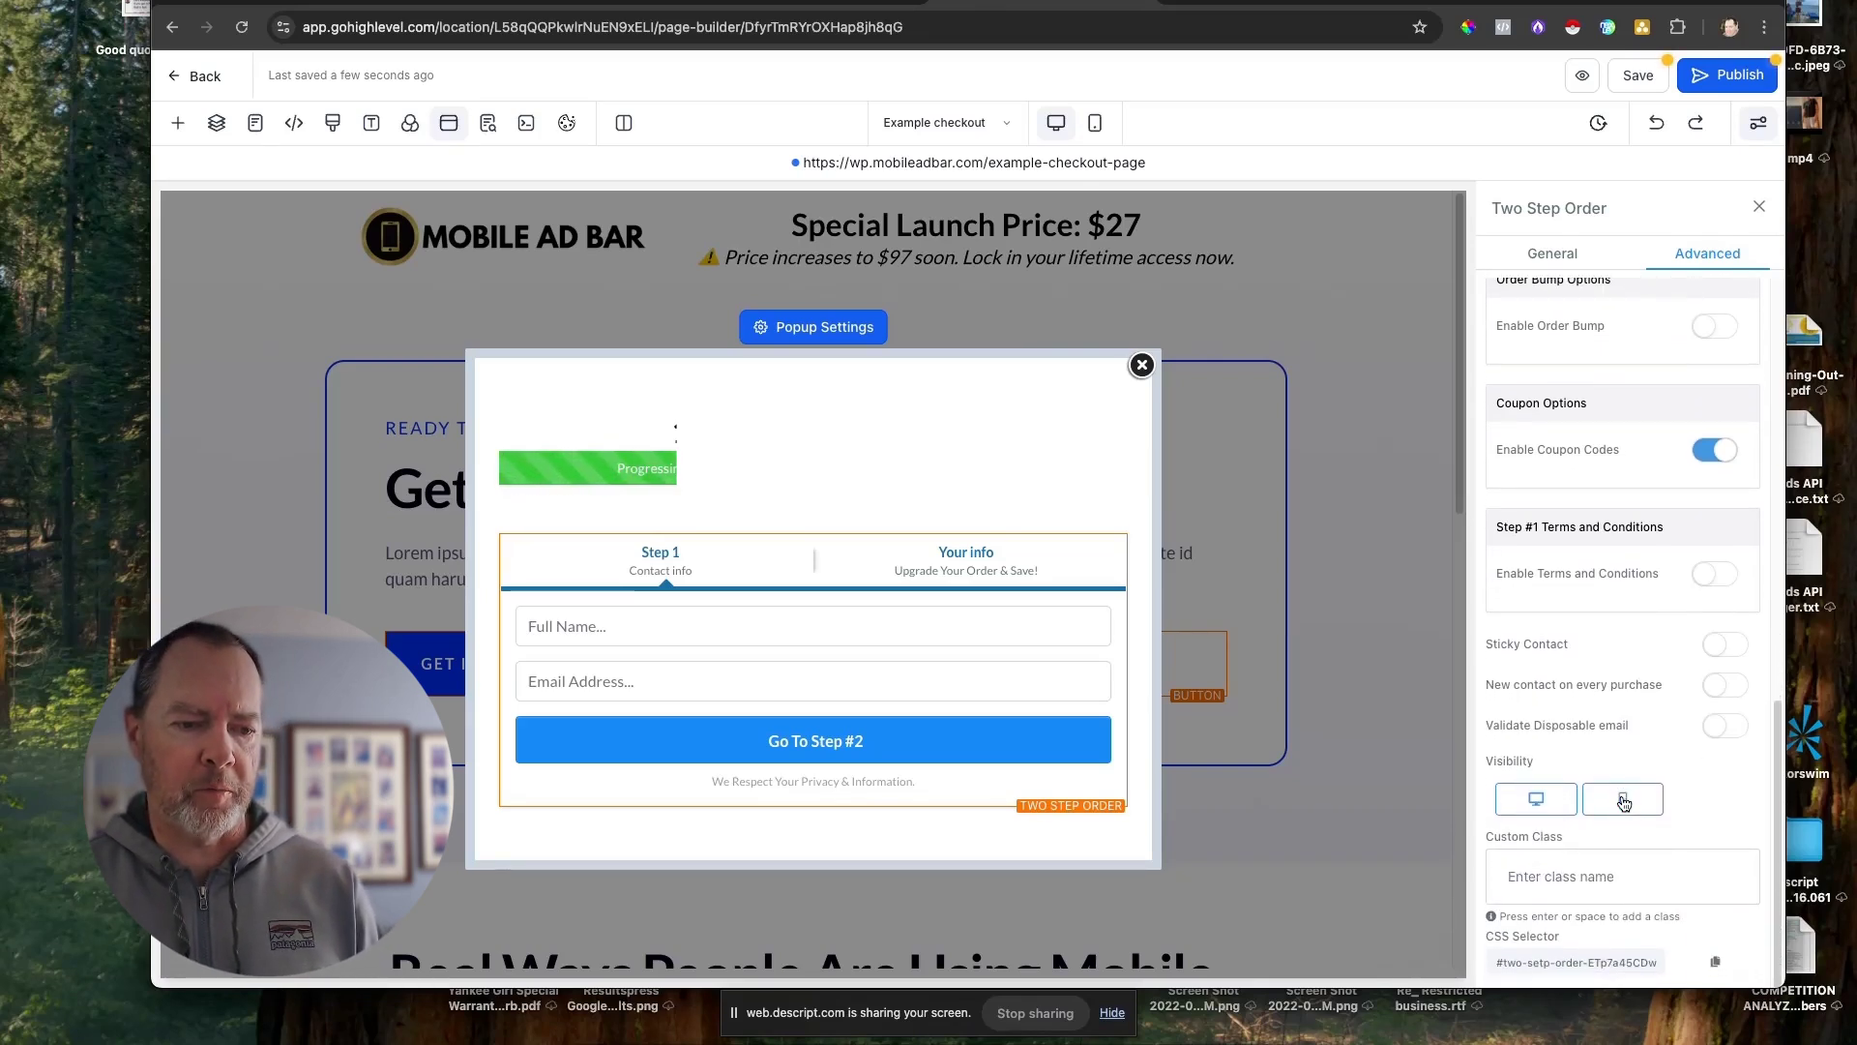
scroll(1623, 795, "down", 1)
scroll(1621, 793, "up", 10)
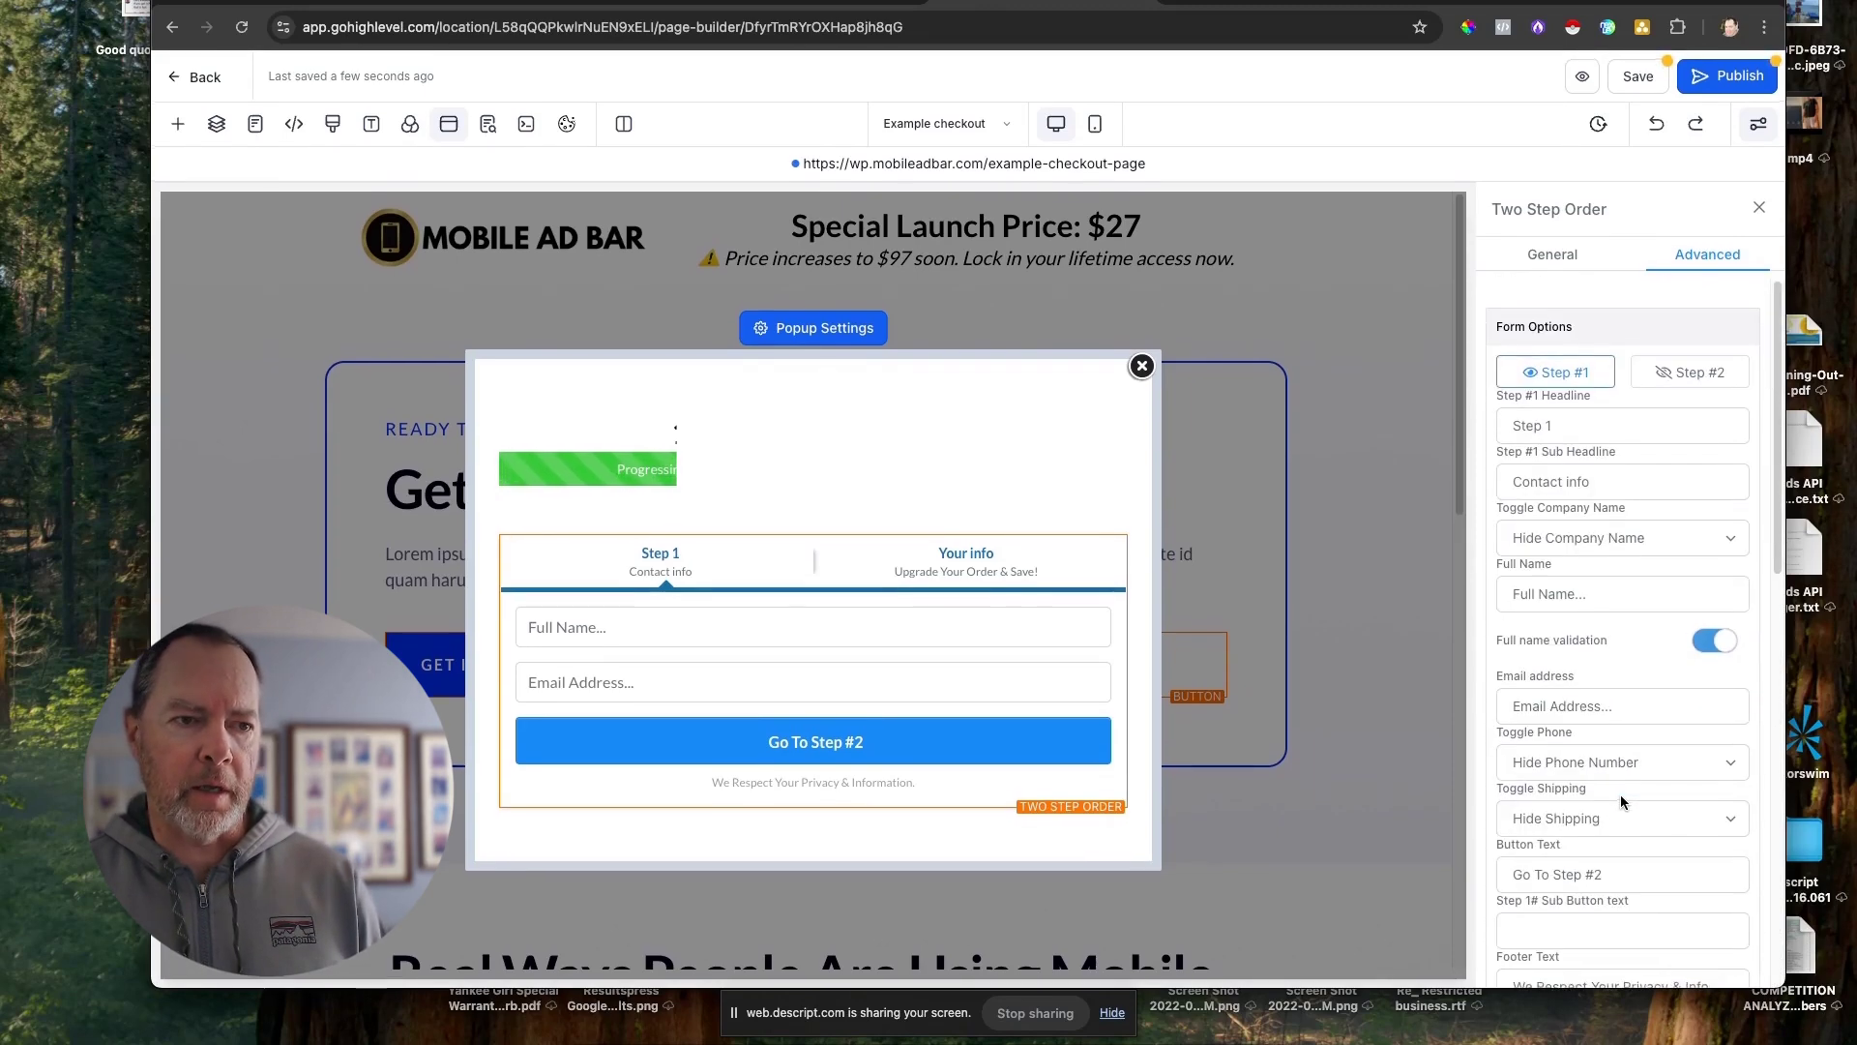
Set step 2's headline to 'Get Access' and its sub headline to '100% Secure'.
left_click(1679, 370)
mouse_move(776, 566)
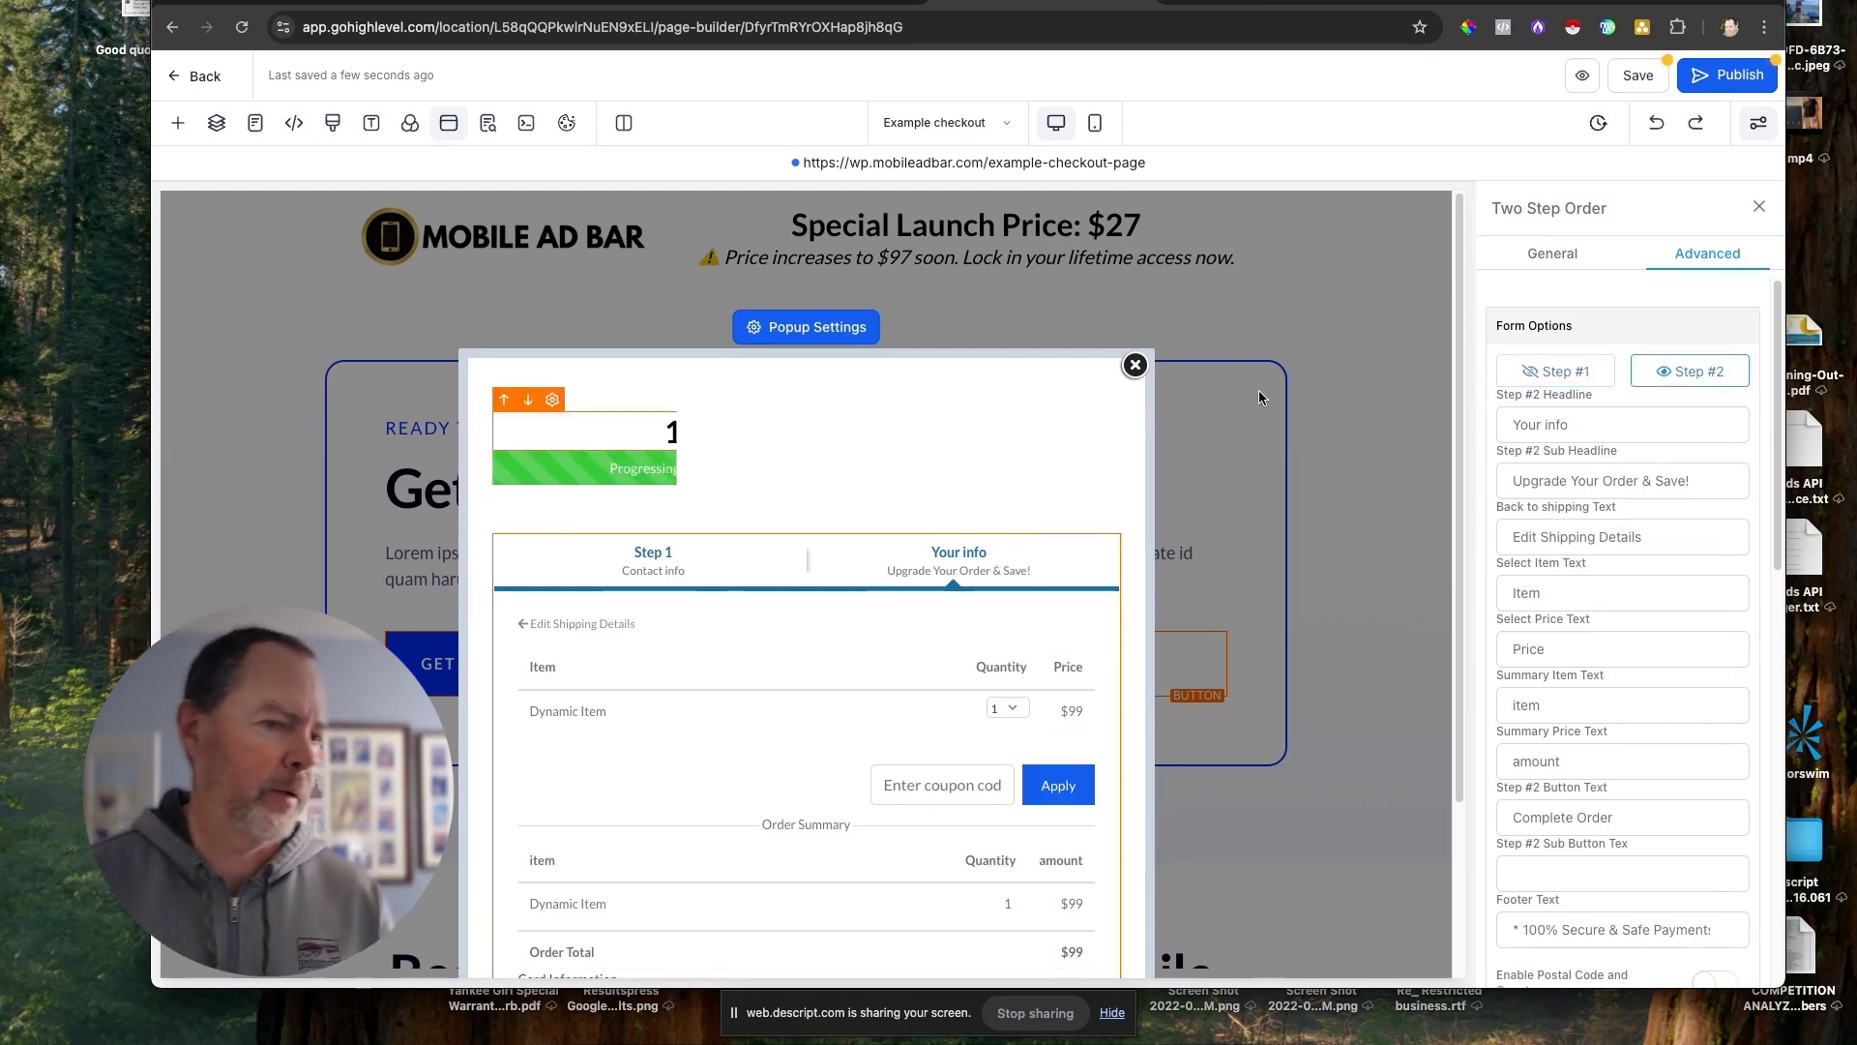
left_click_drag(1571, 425, 1512, 427)
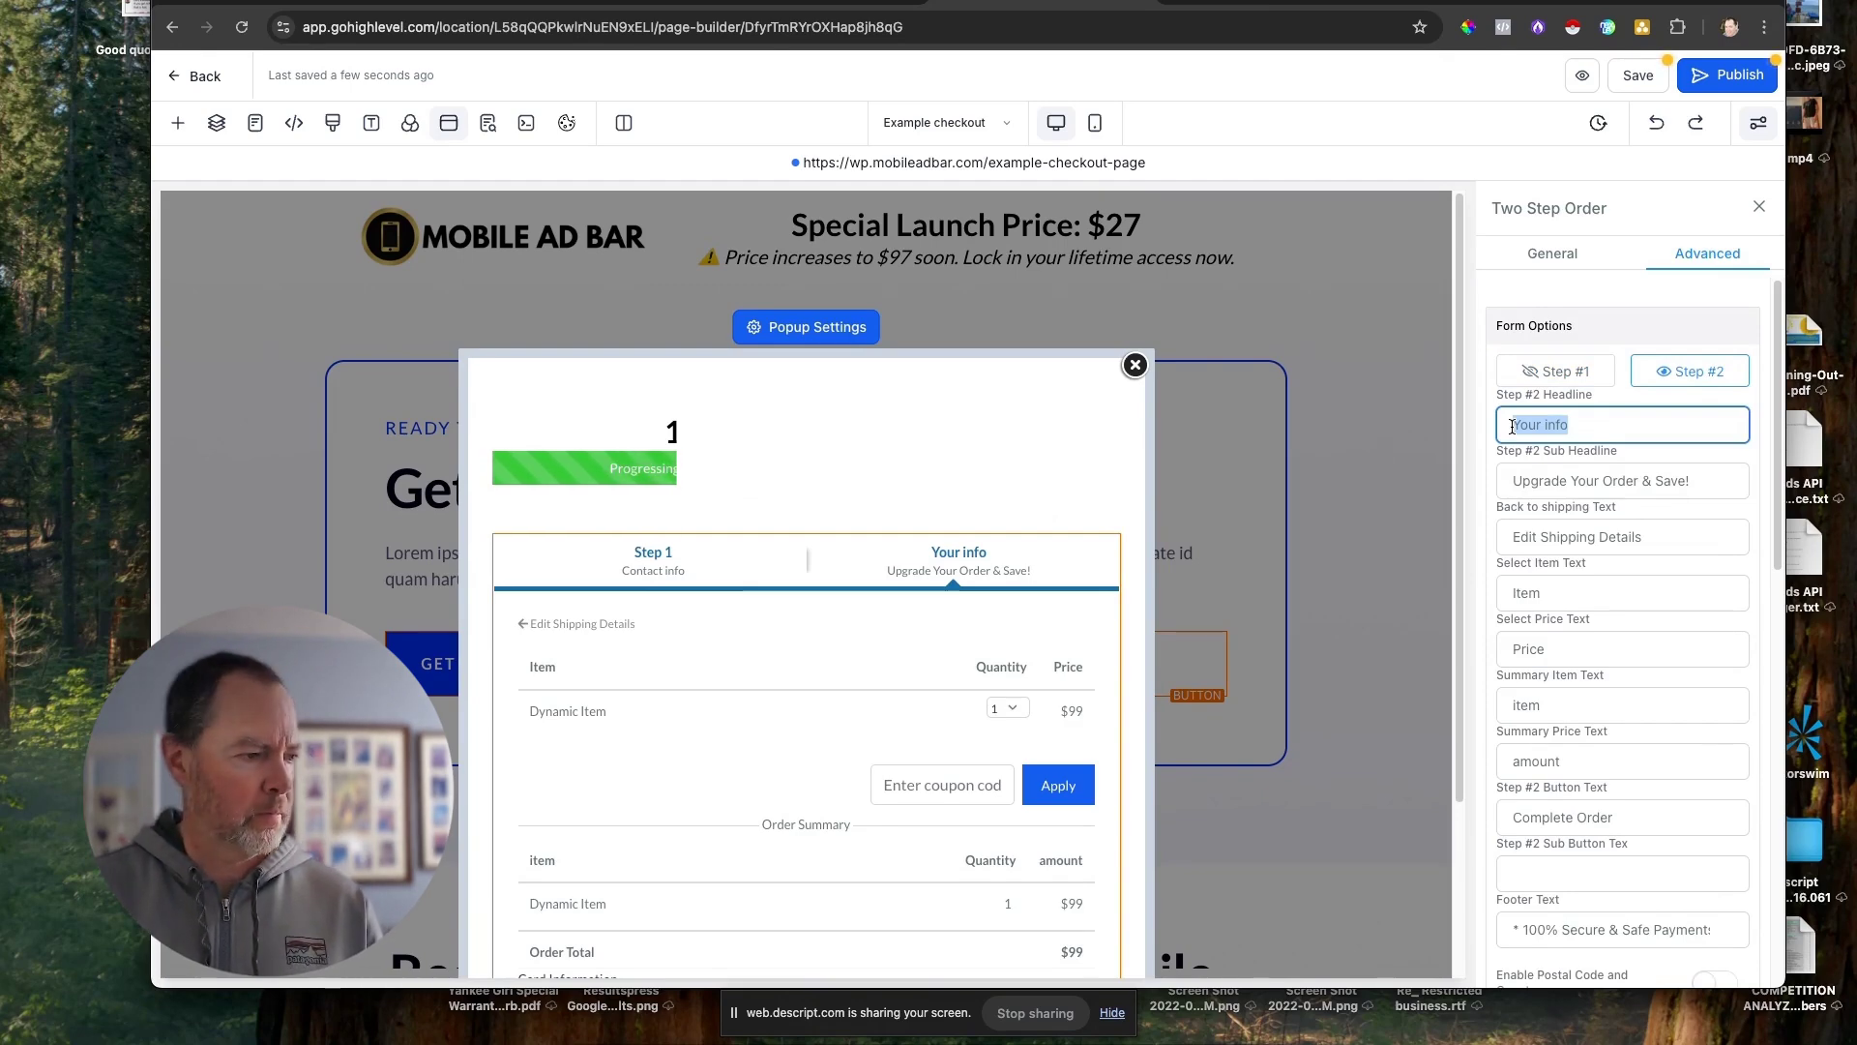
type("Get Access")
left_click_drag(1691, 481, 1512, 483)
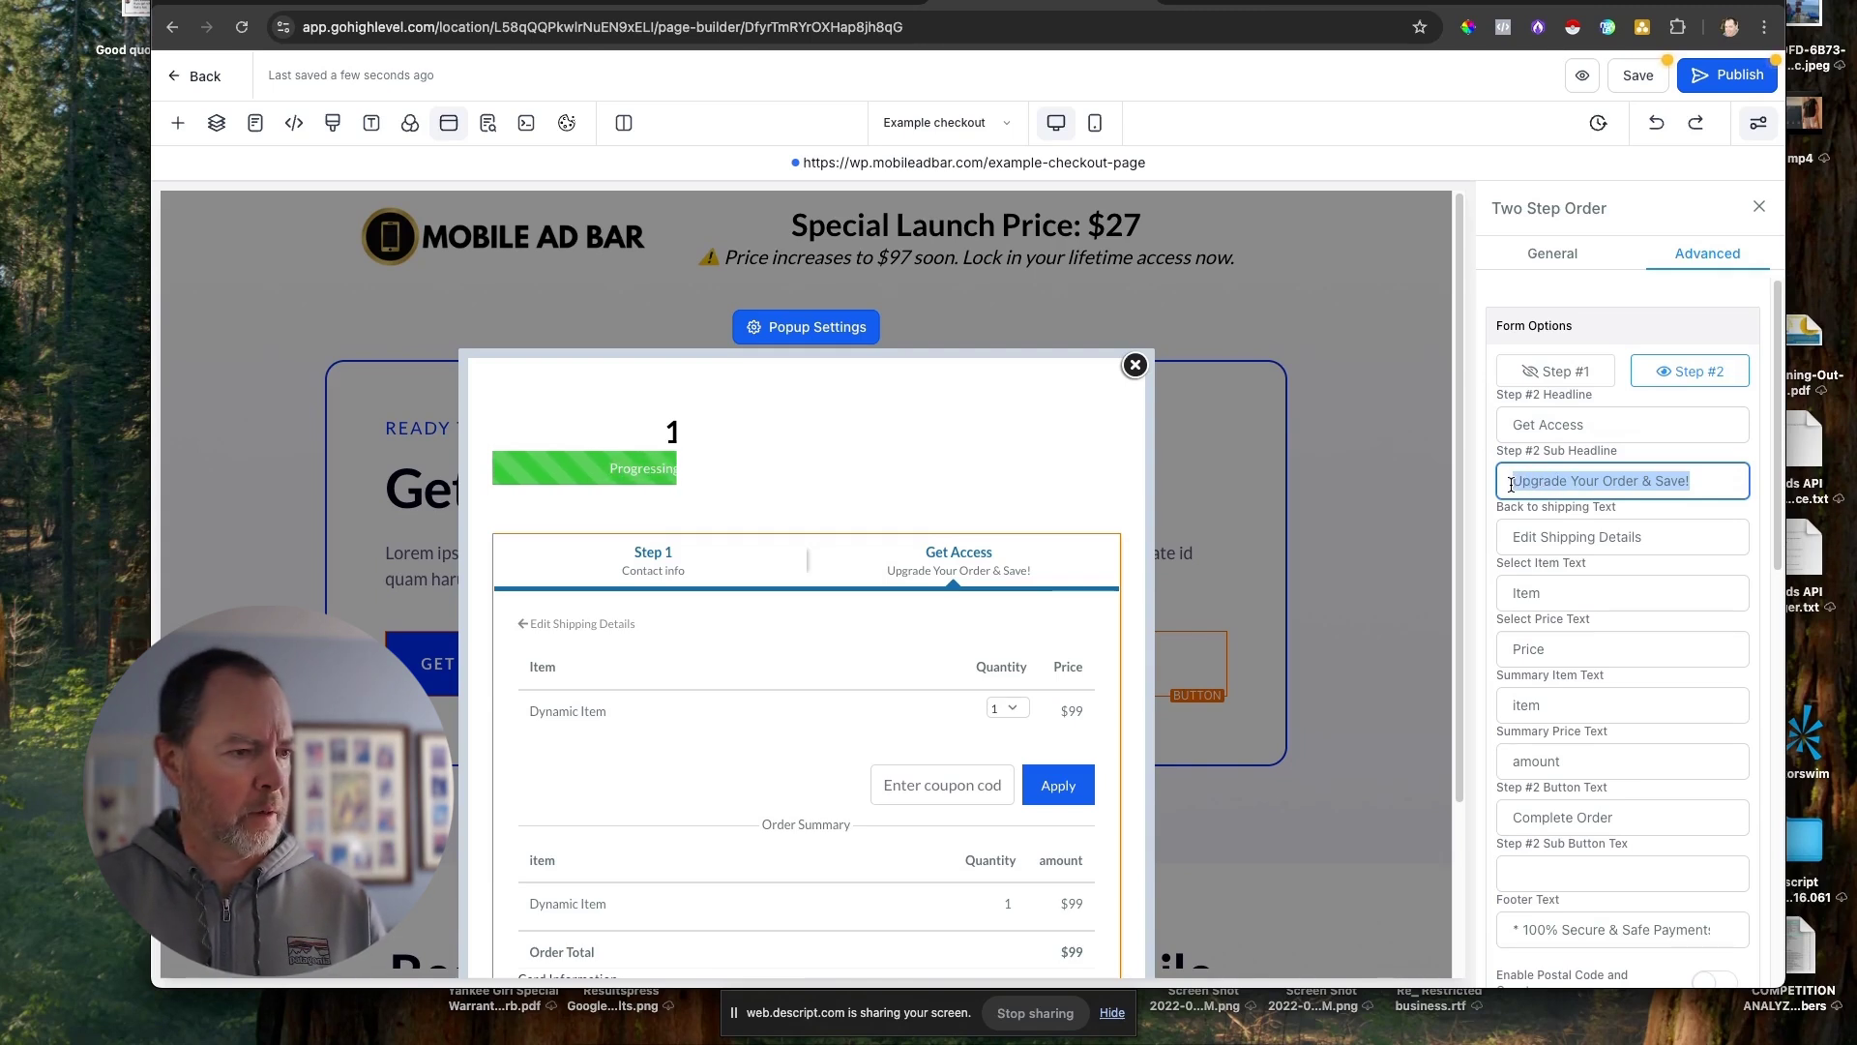
type("100% Secure")
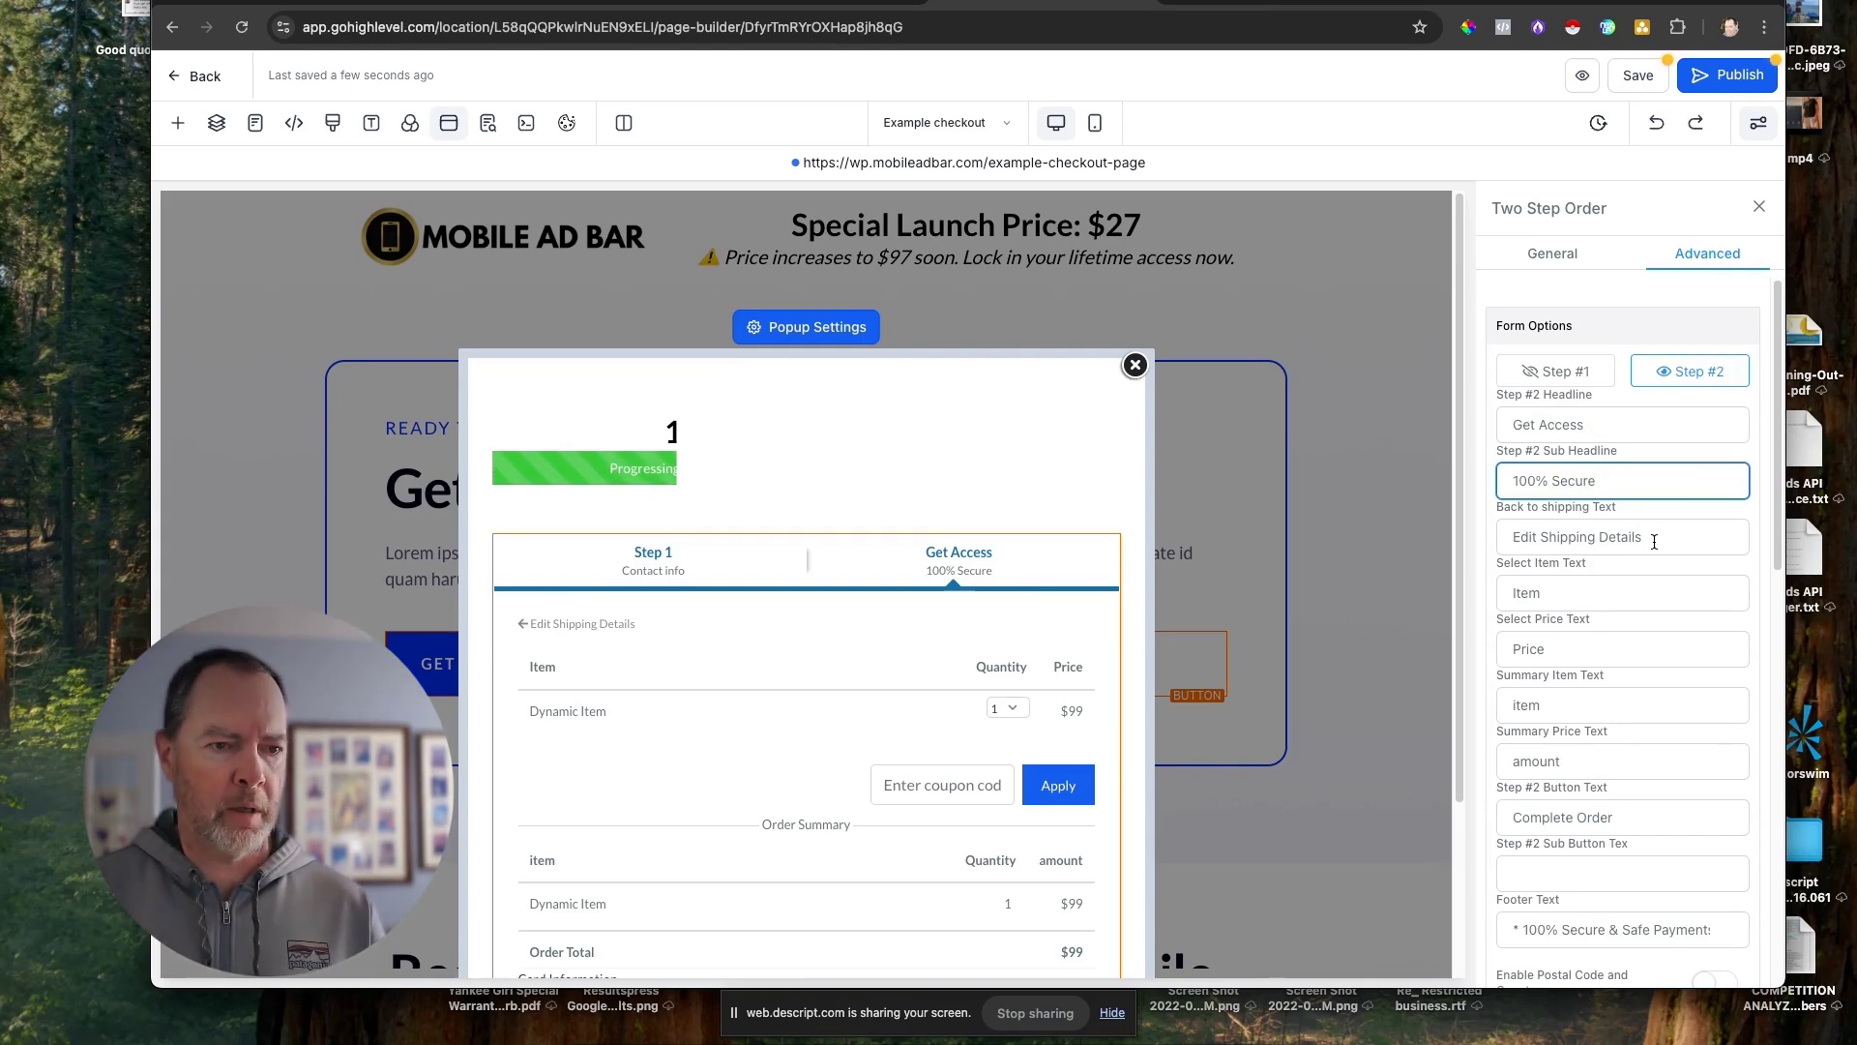
Delete the Edit Shipping Details link text from step 2.
left_click_drag(1652, 541, 1463, 539)
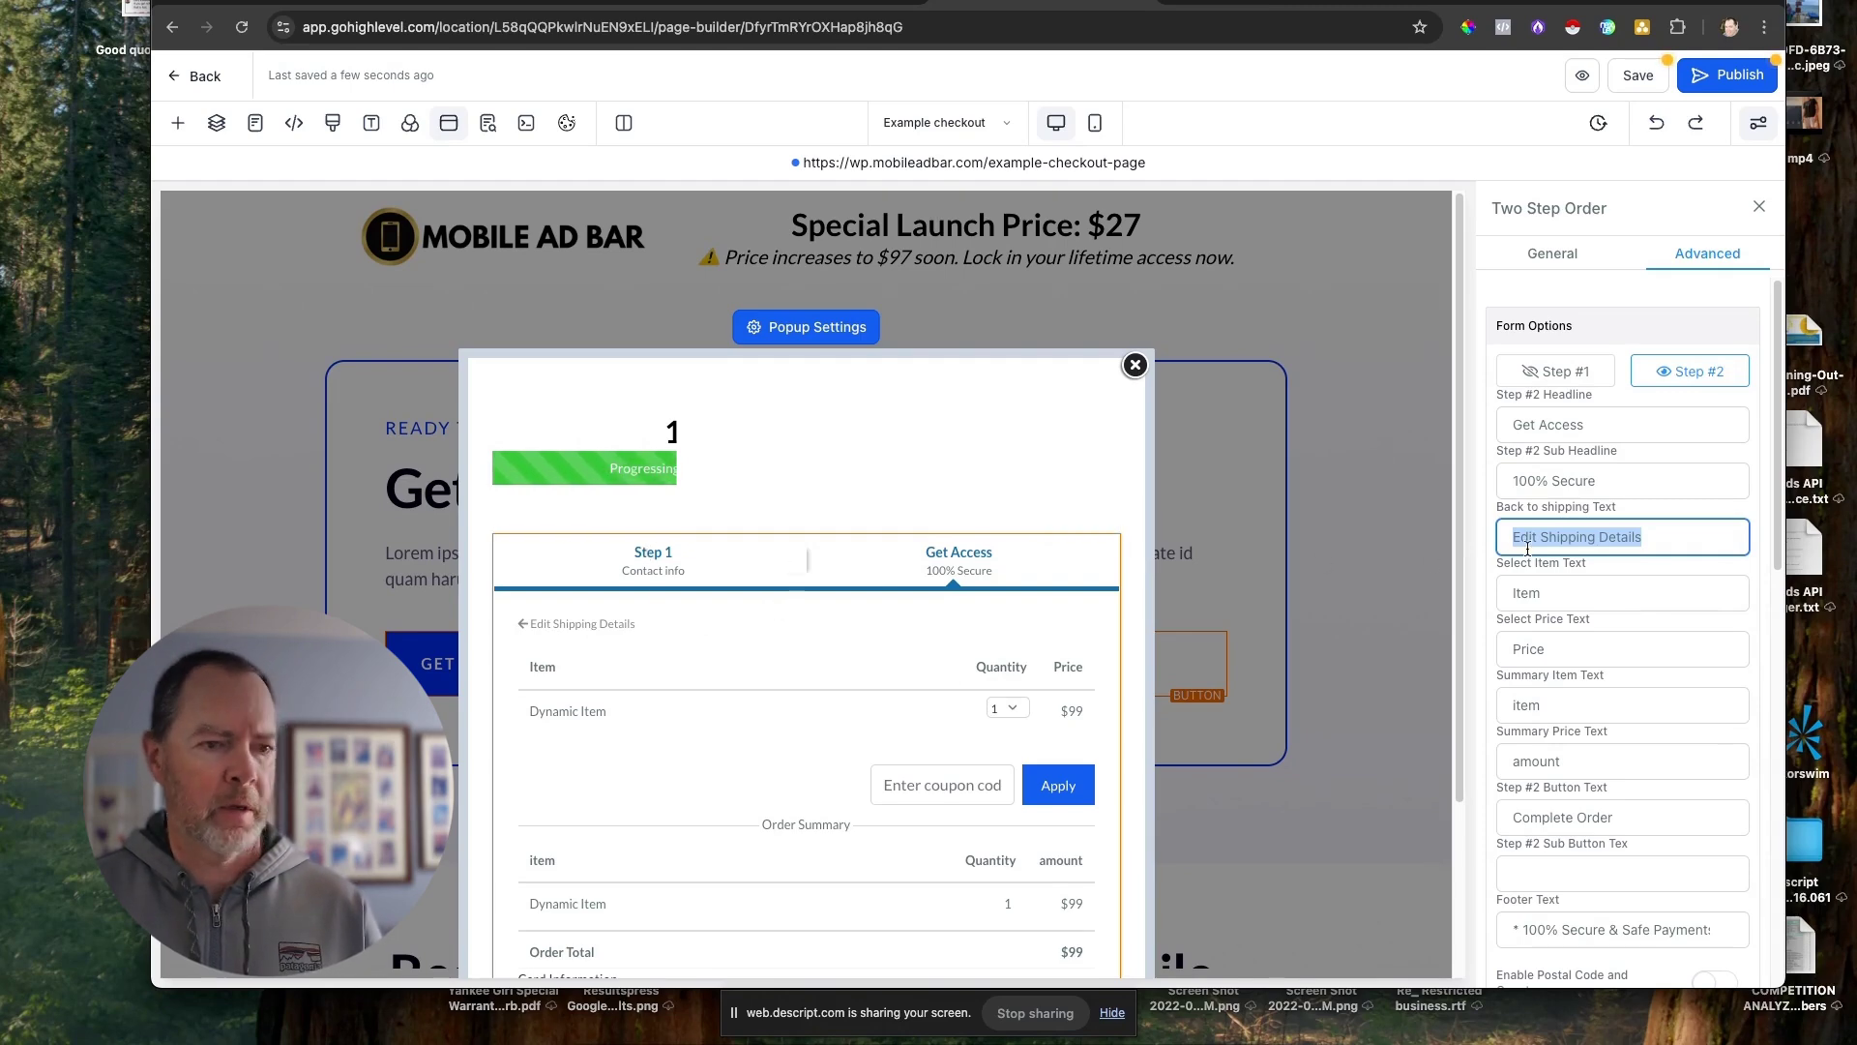
key("BackSpace")
scroll(1674, 559, "down", 6)
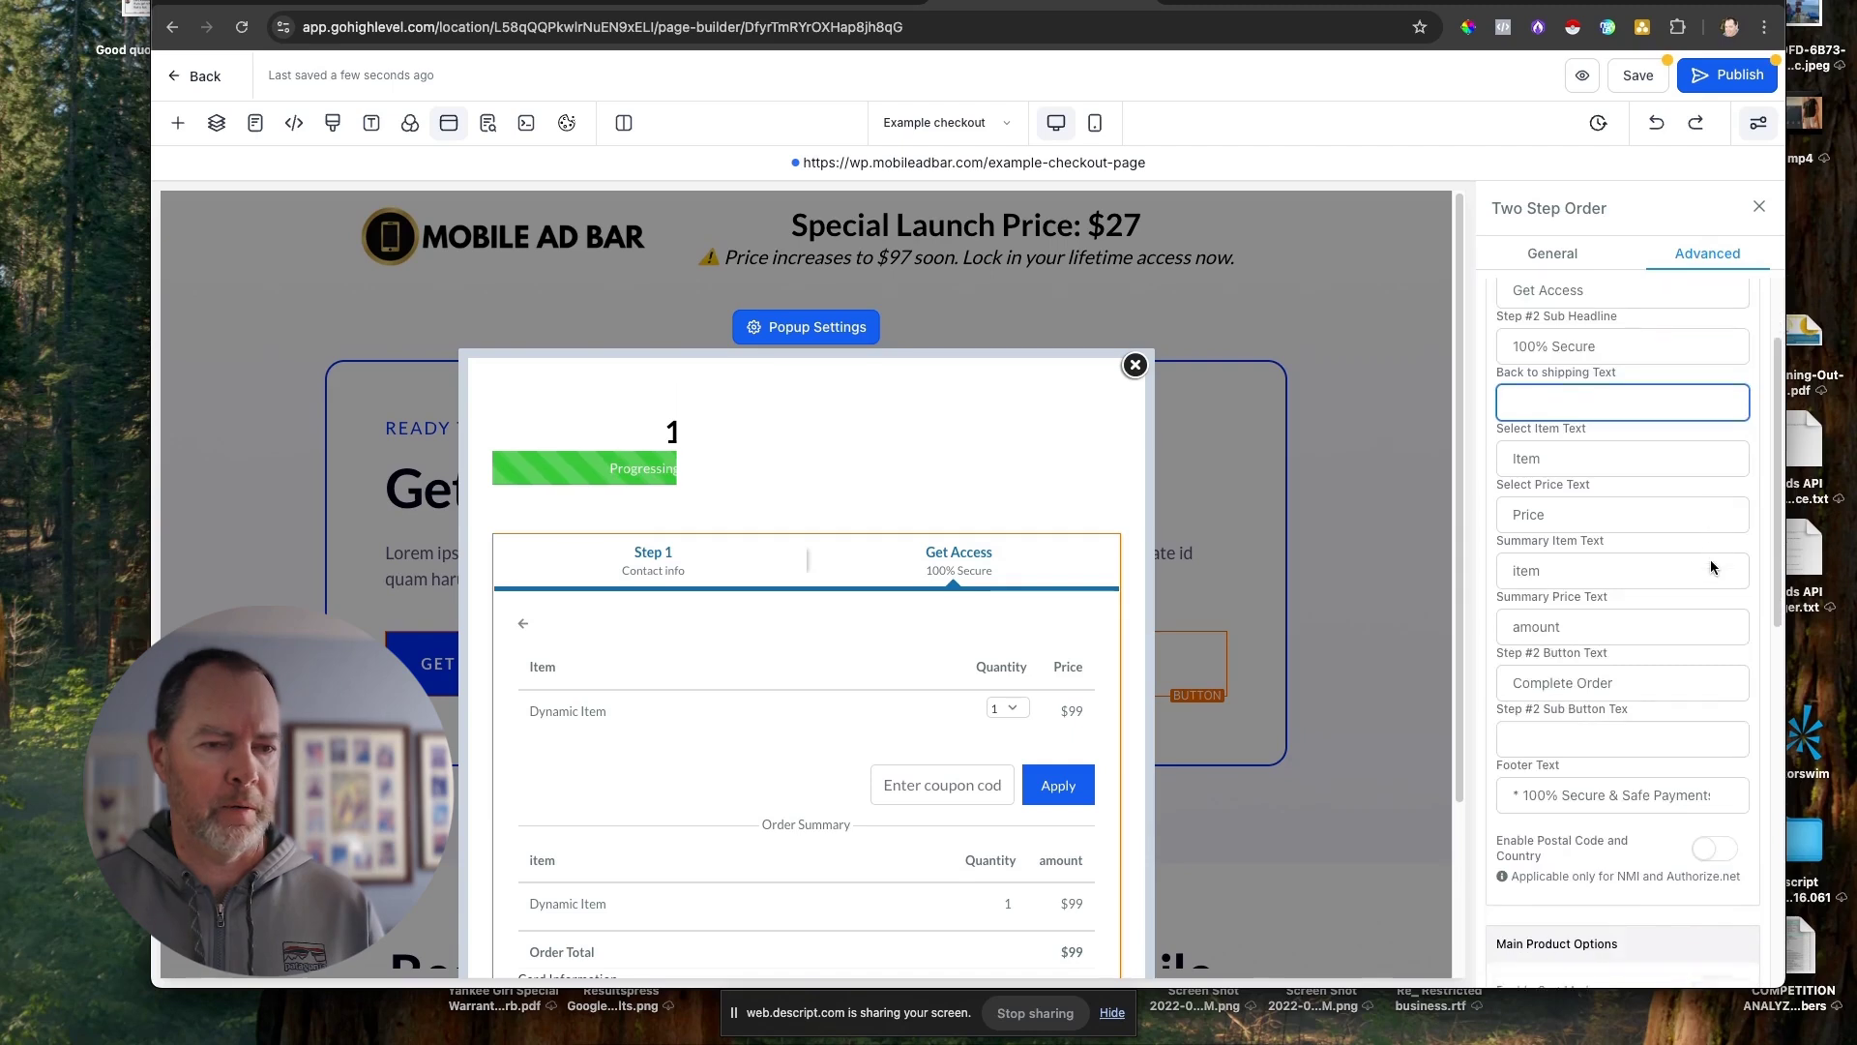
scroll(1645, 716, "down", 5)
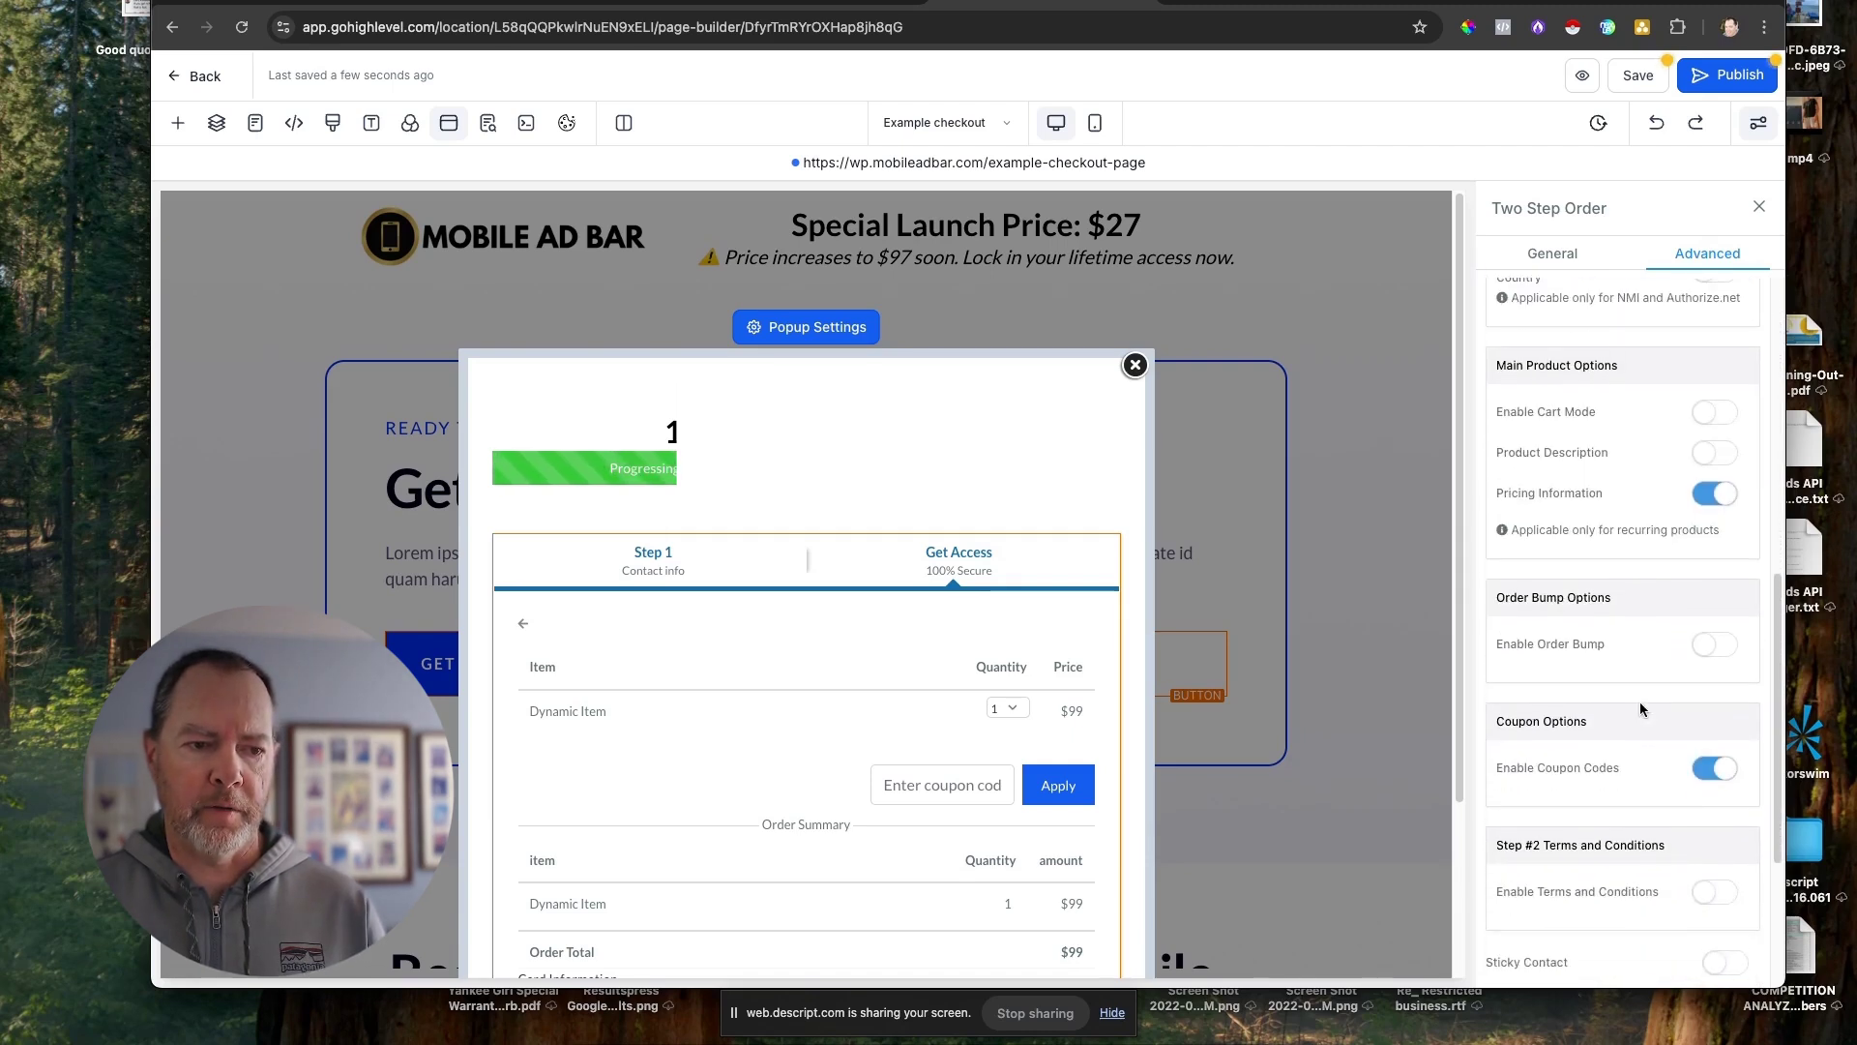
scroll(1694, 728, "down", 1)
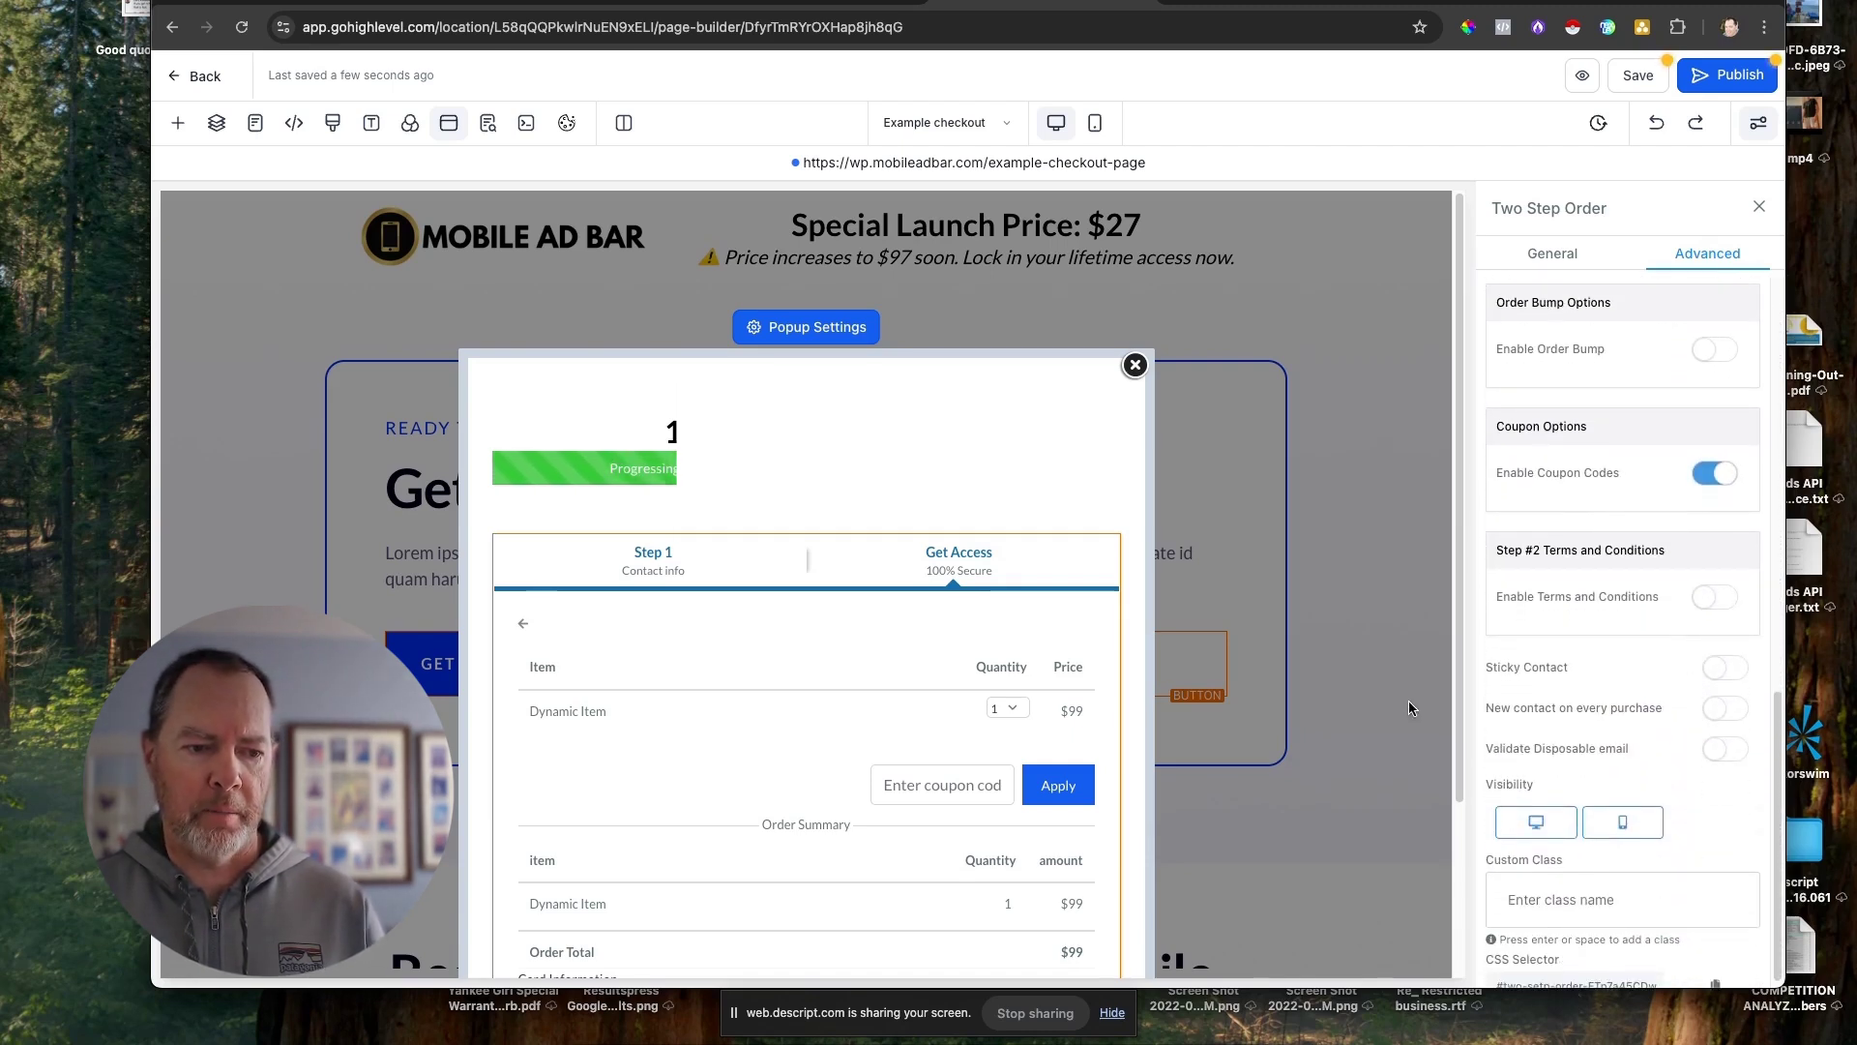
scroll(1006, 700, "down", 3)
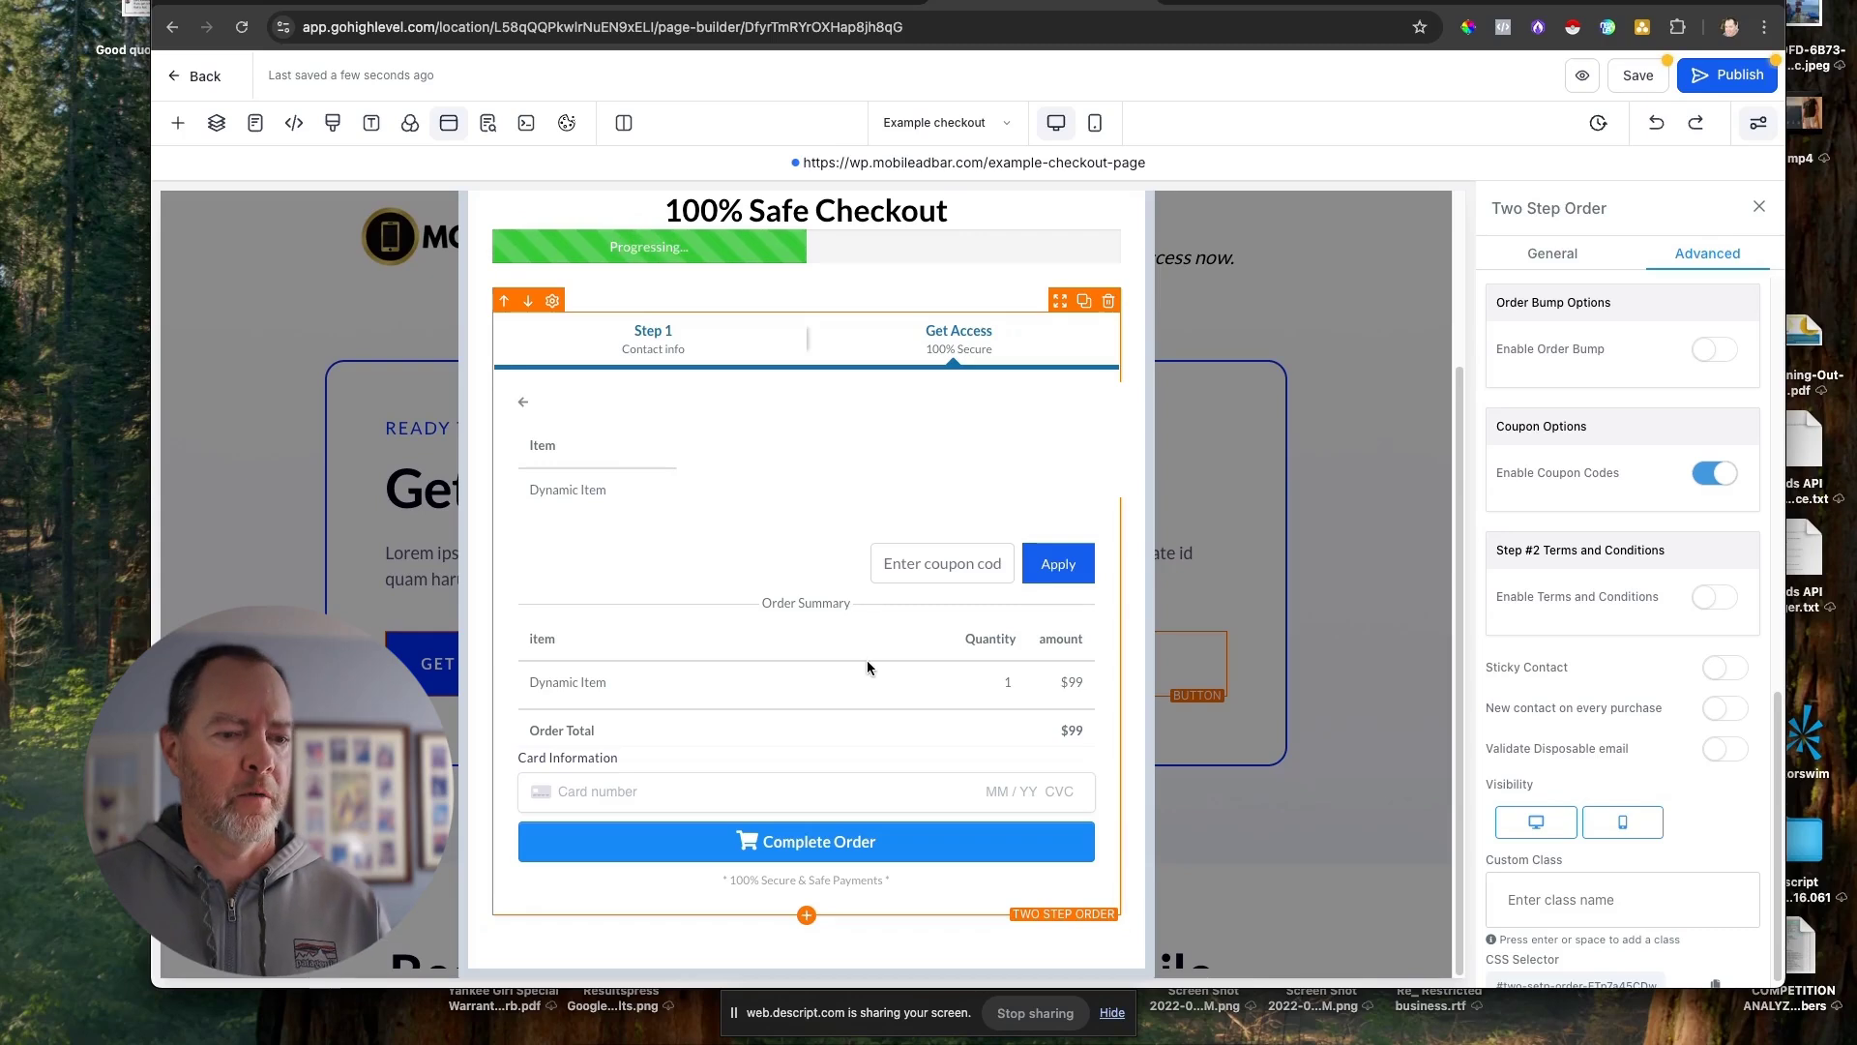
scroll(1542, 602, "up", 2)
Set Sale Actions to 'Select a step' with 'Thank you' as the funnel step, then close the popup.
scroll(1549, 579, "up", 2)
left_click(1553, 253)
scroll(1581, 594, "down", 2)
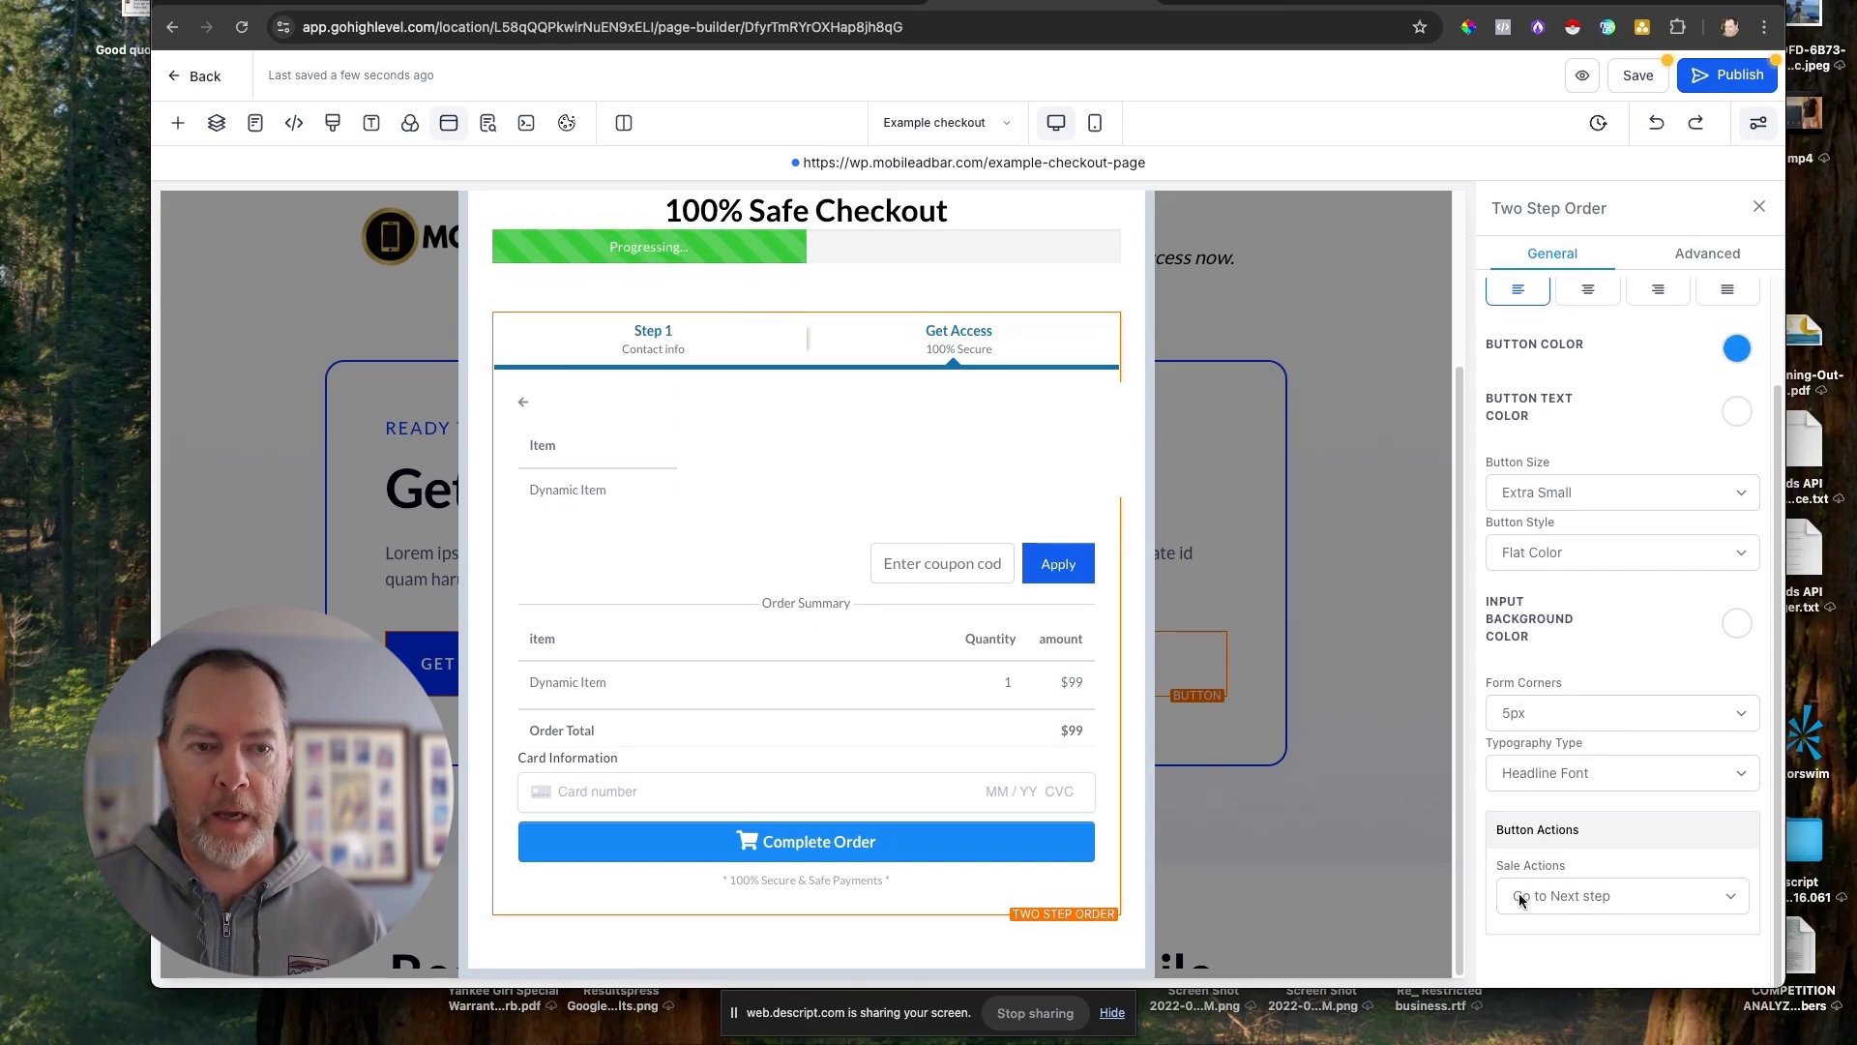
left_click(1612, 898)
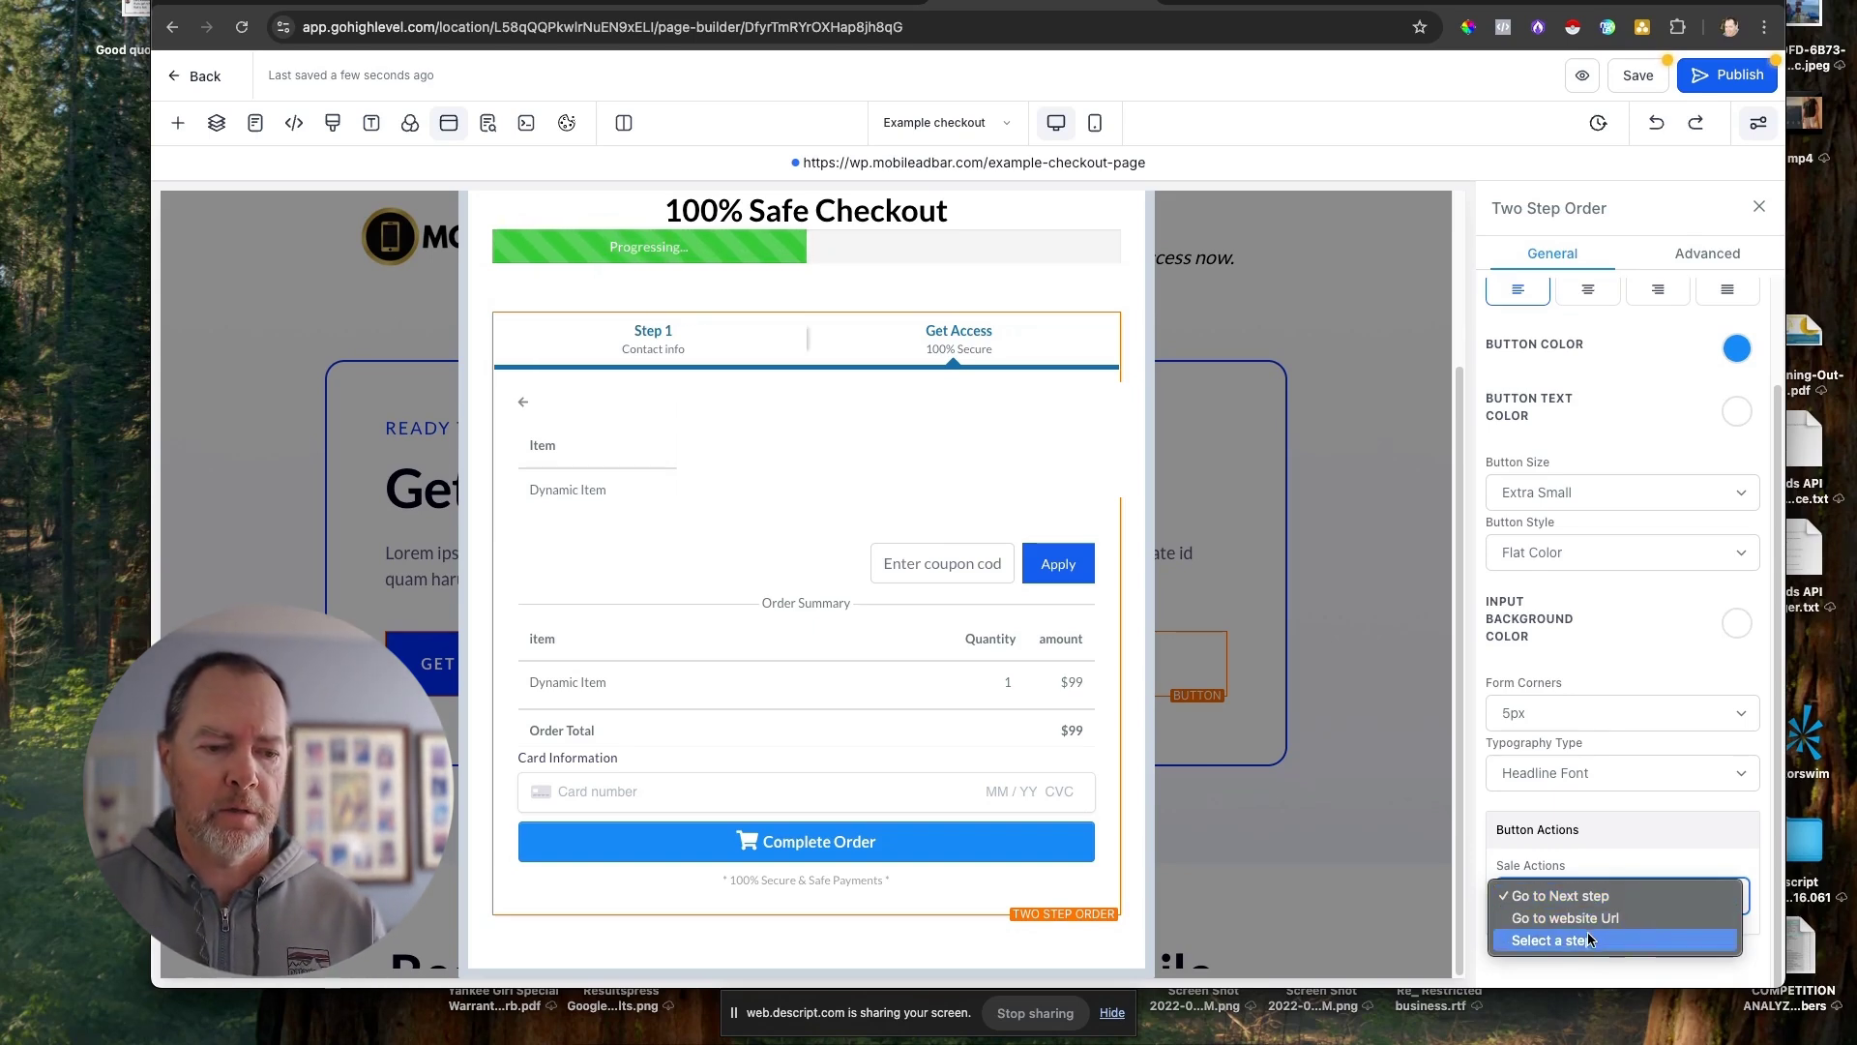
left_click(1558, 943)
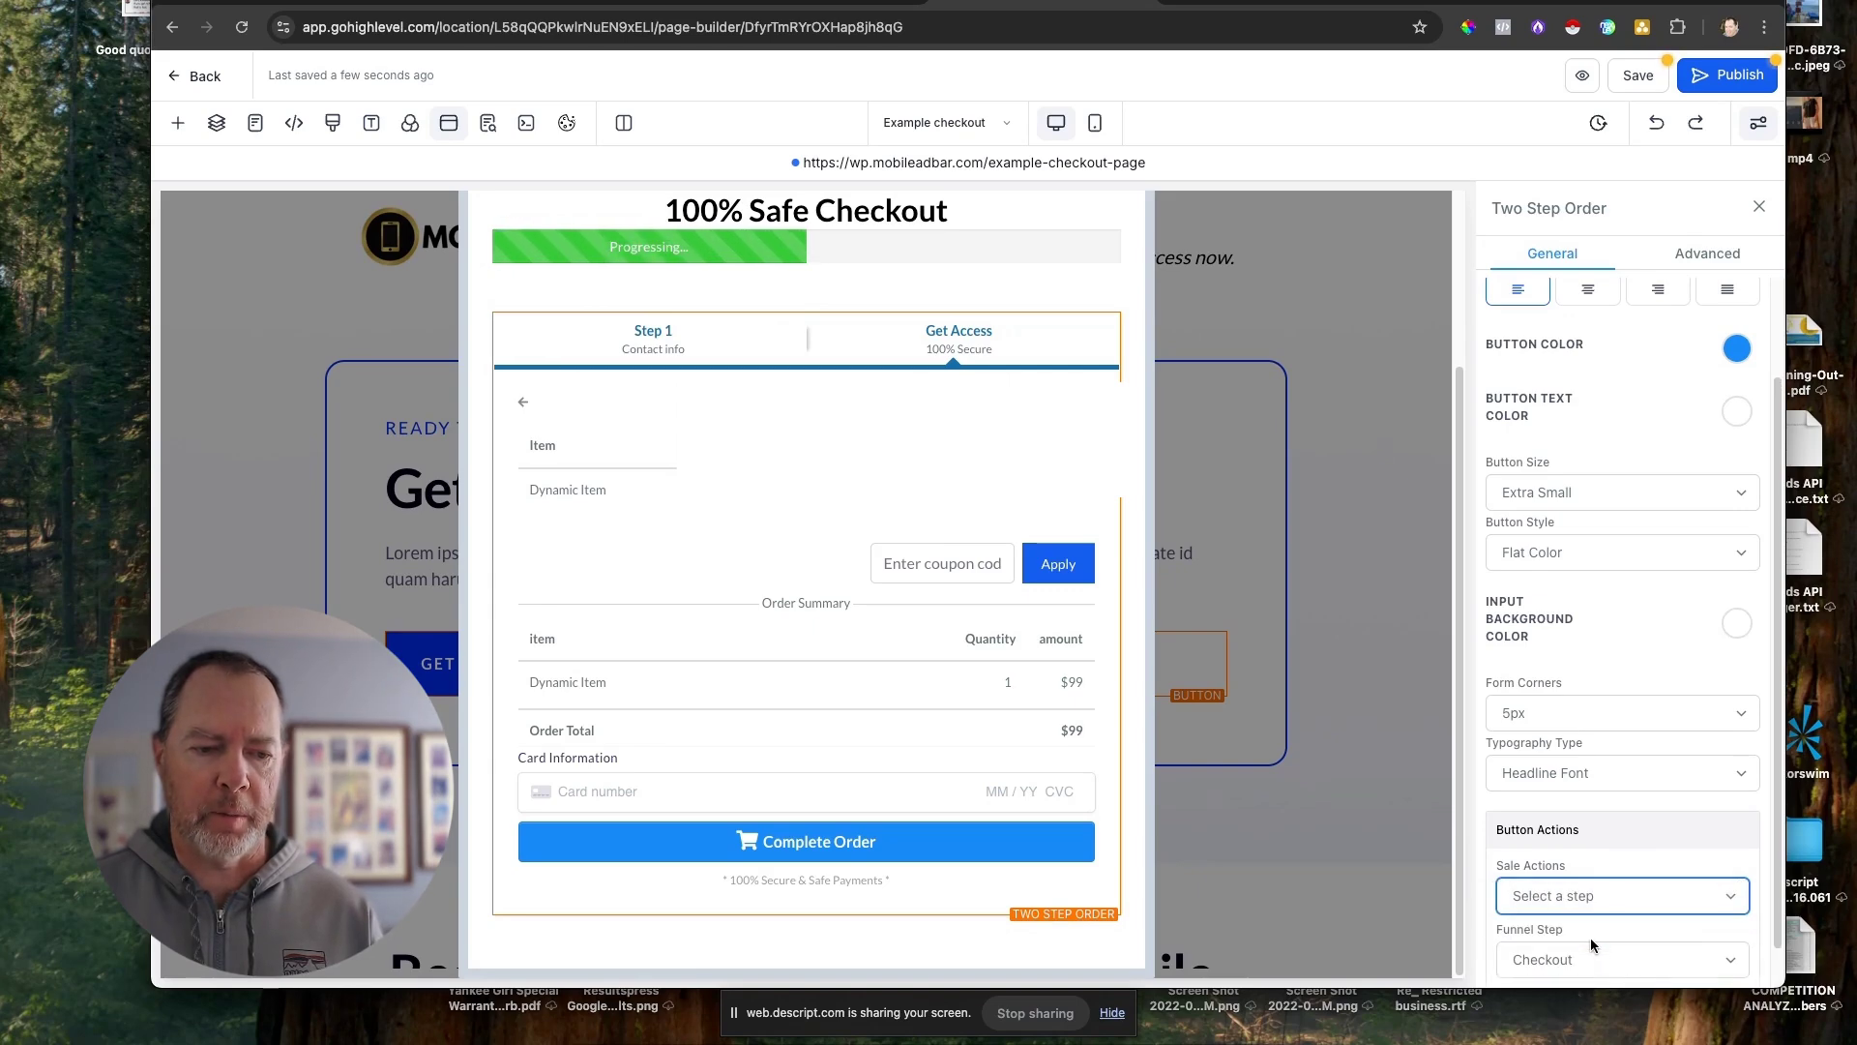
scroll(1585, 818, "down", 1)
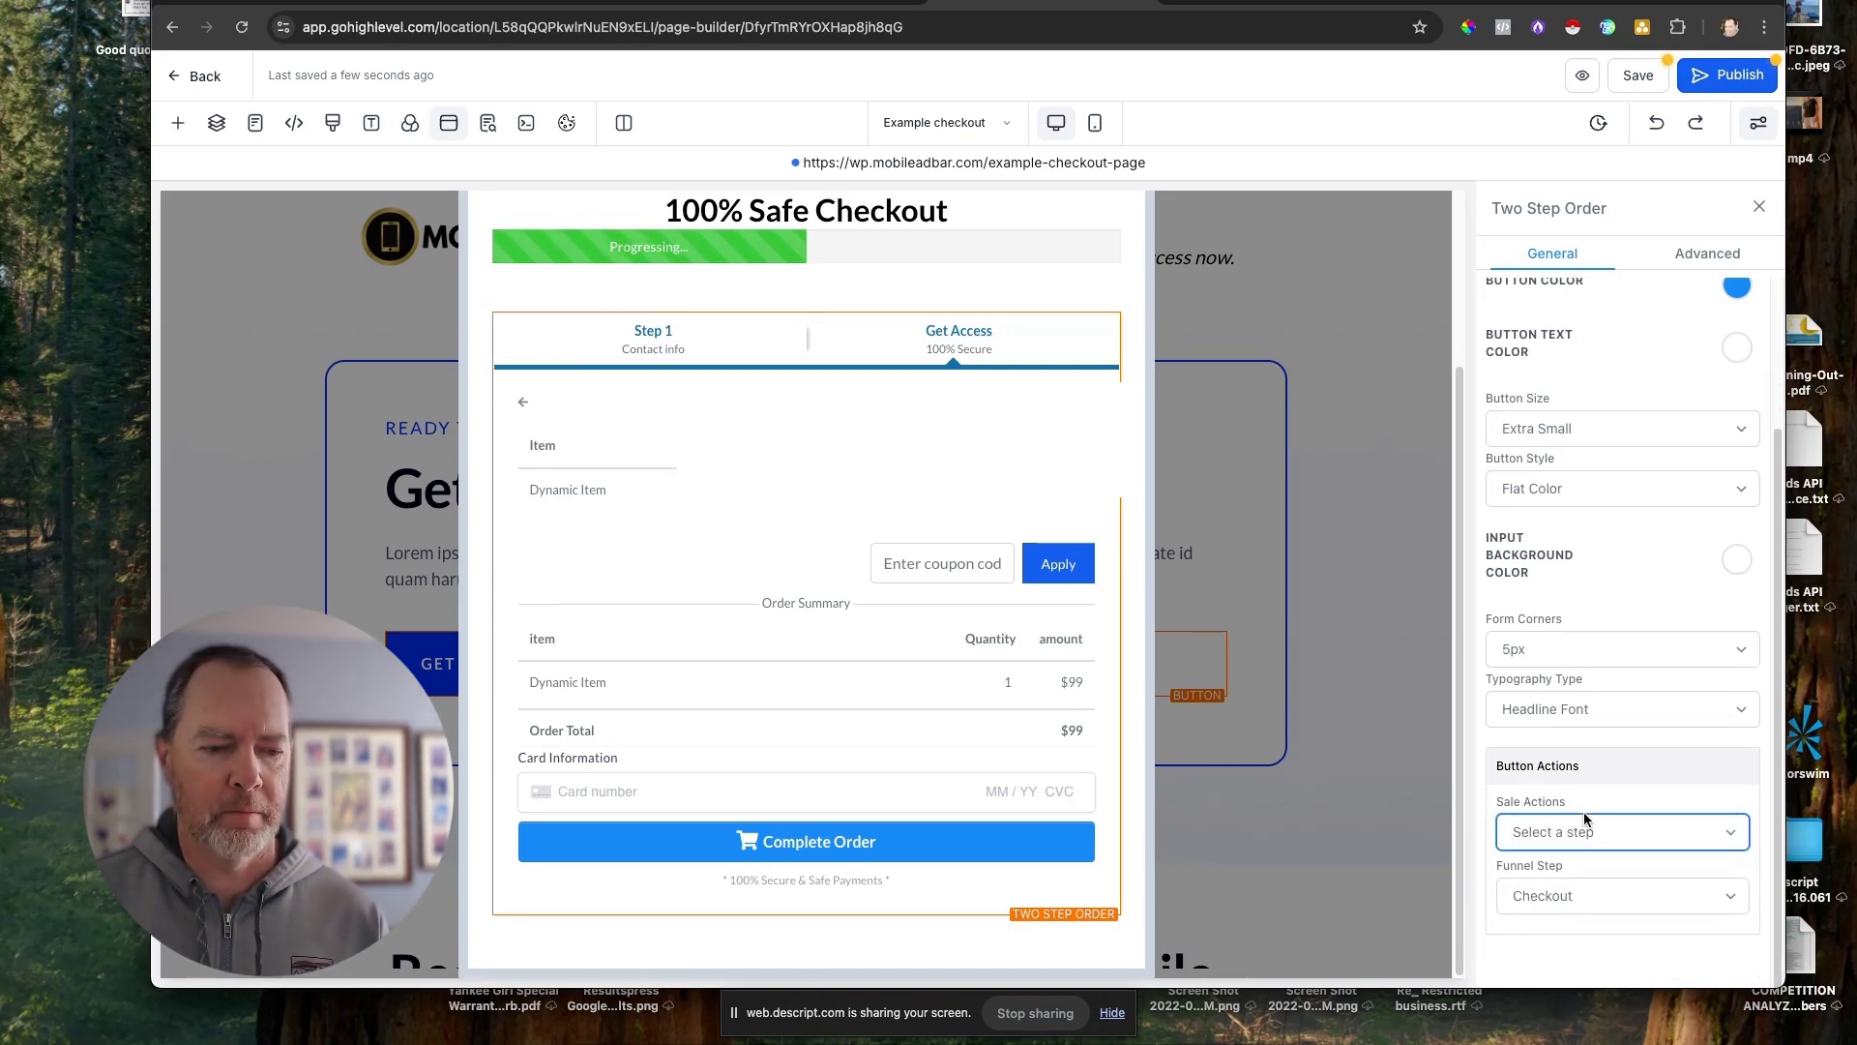
left_click(1594, 901)
left_click(1690, 951)
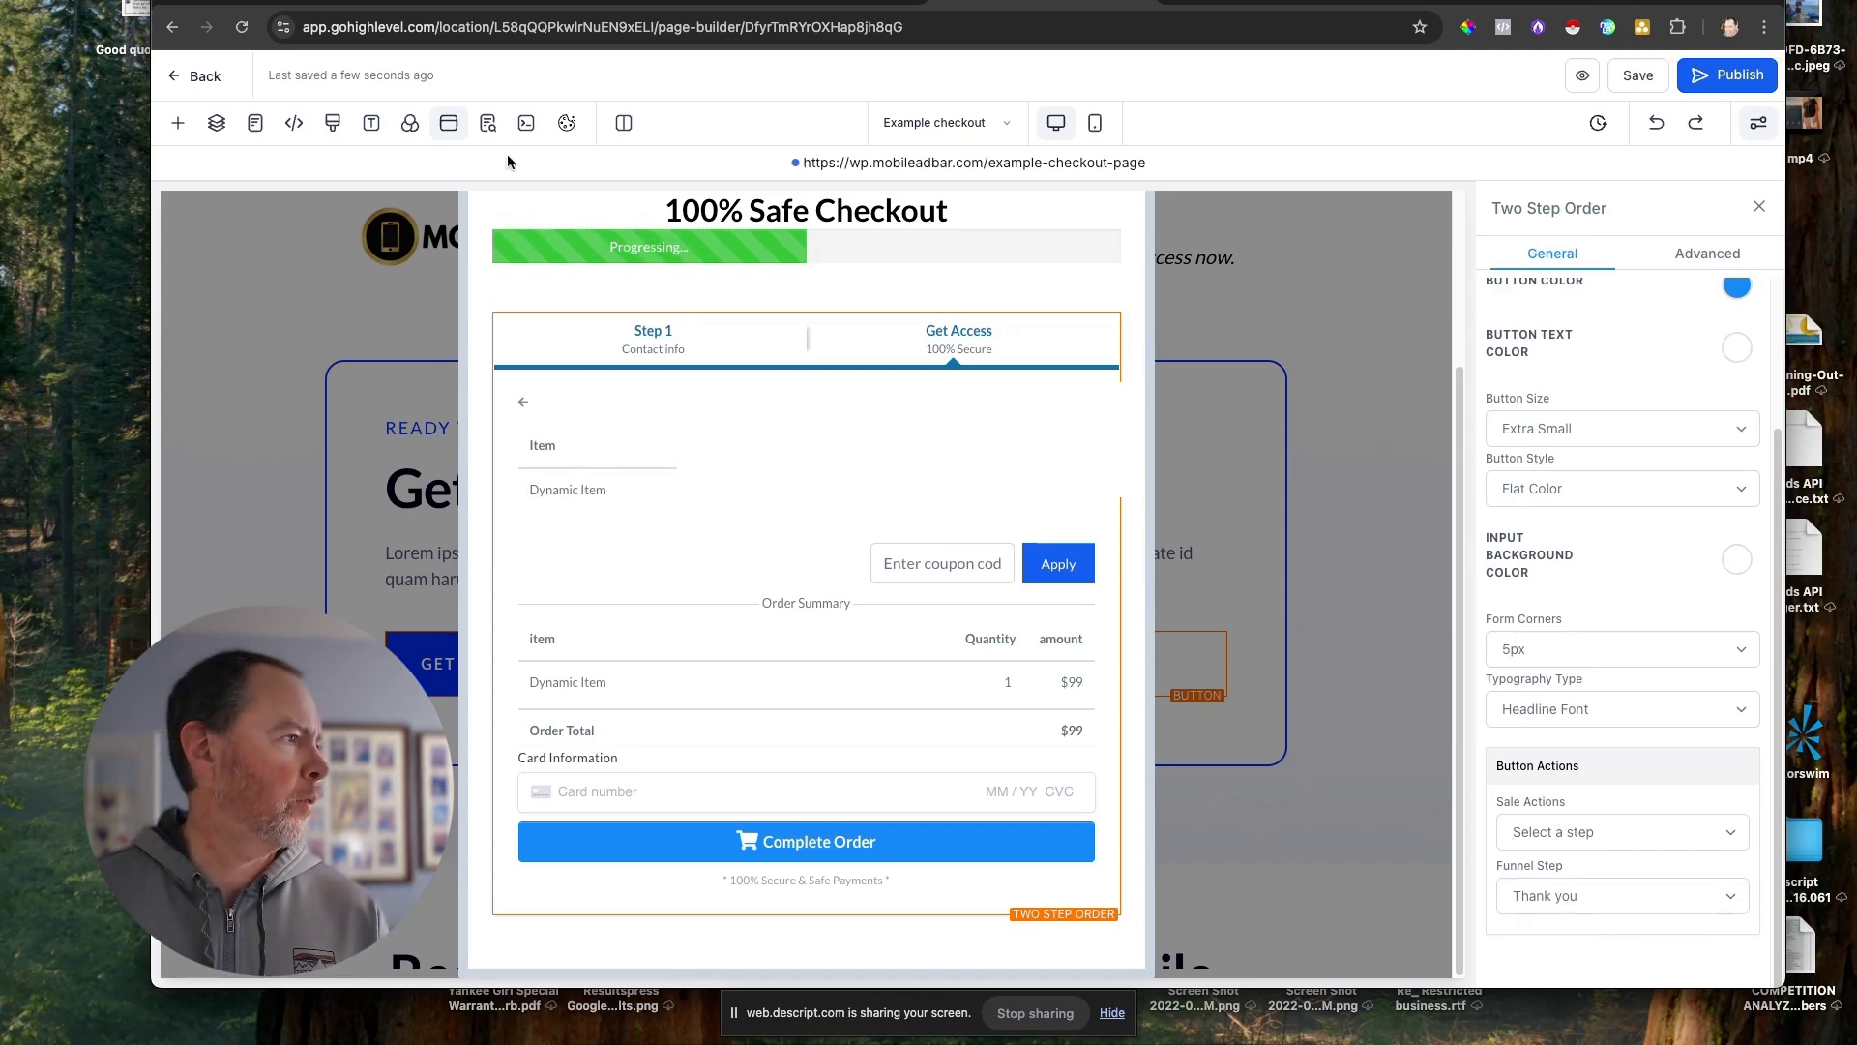
left_click(1134, 358)
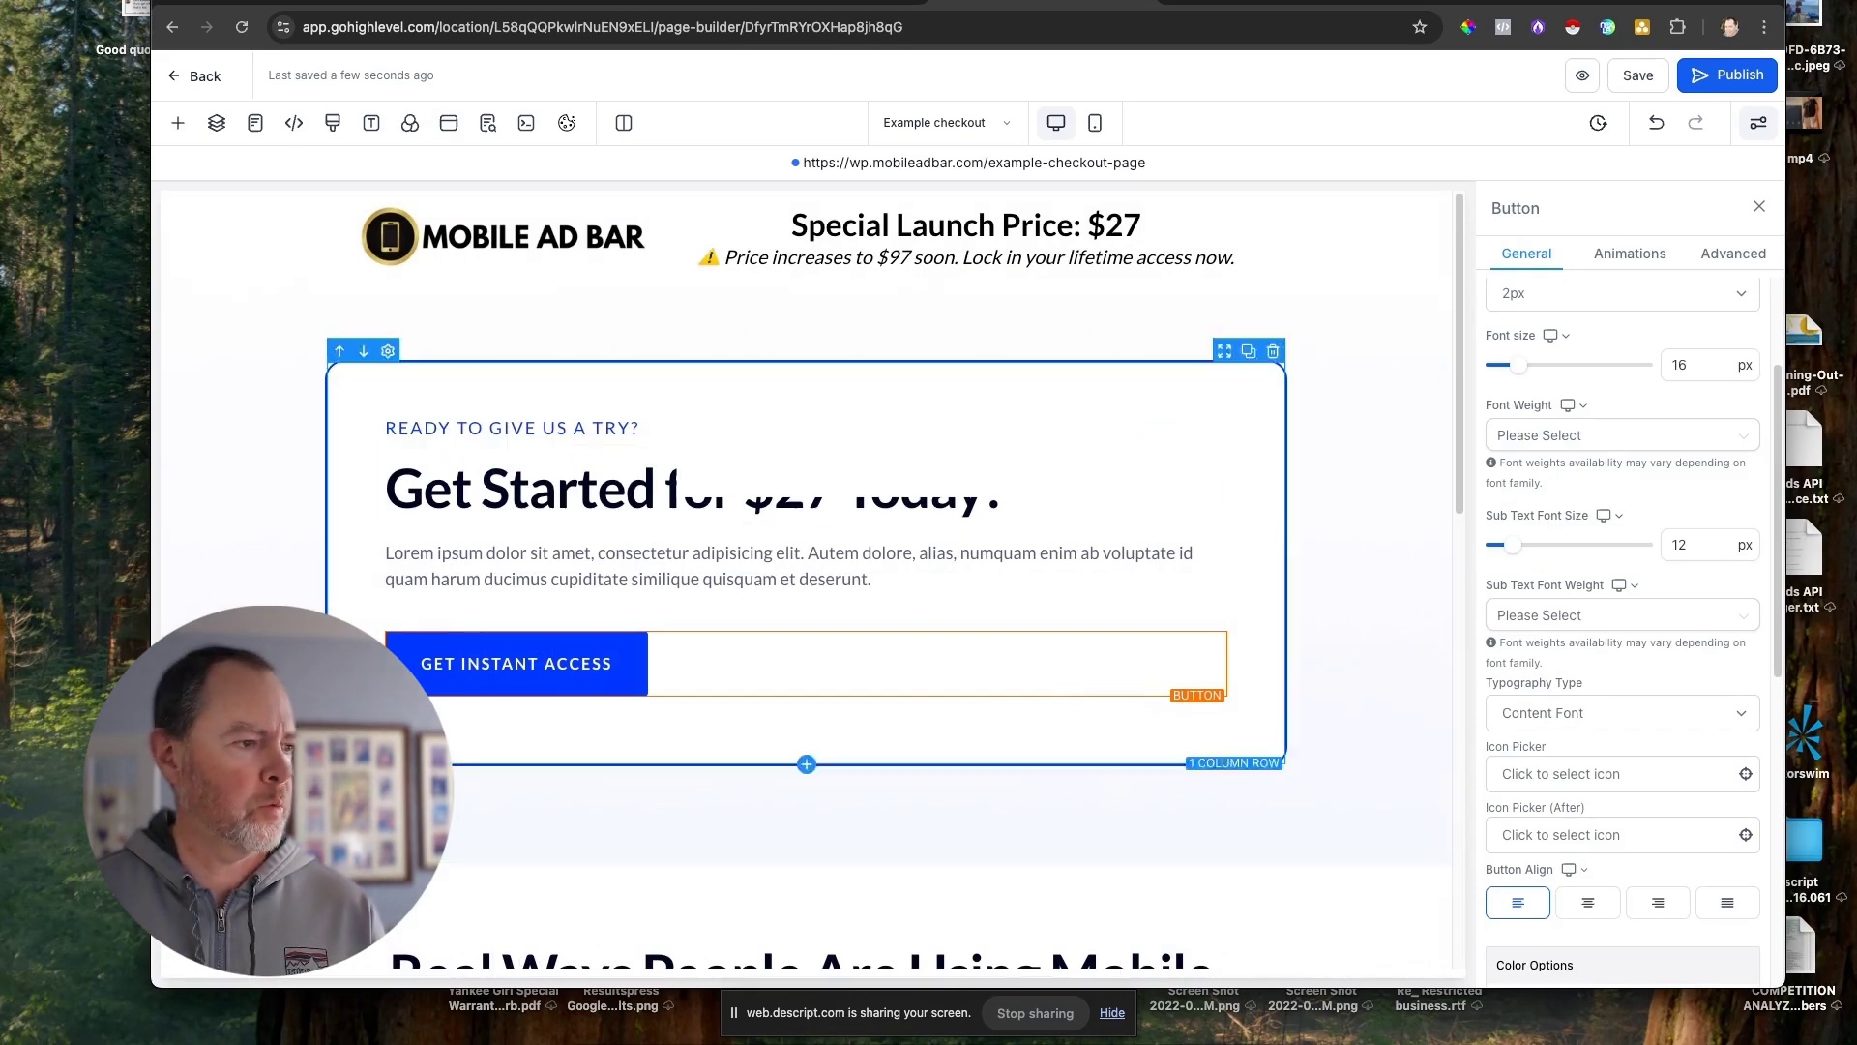
Keep the popup's 'Show popup on' trigger at None, then preview the checkout page.
left_click(448, 123)
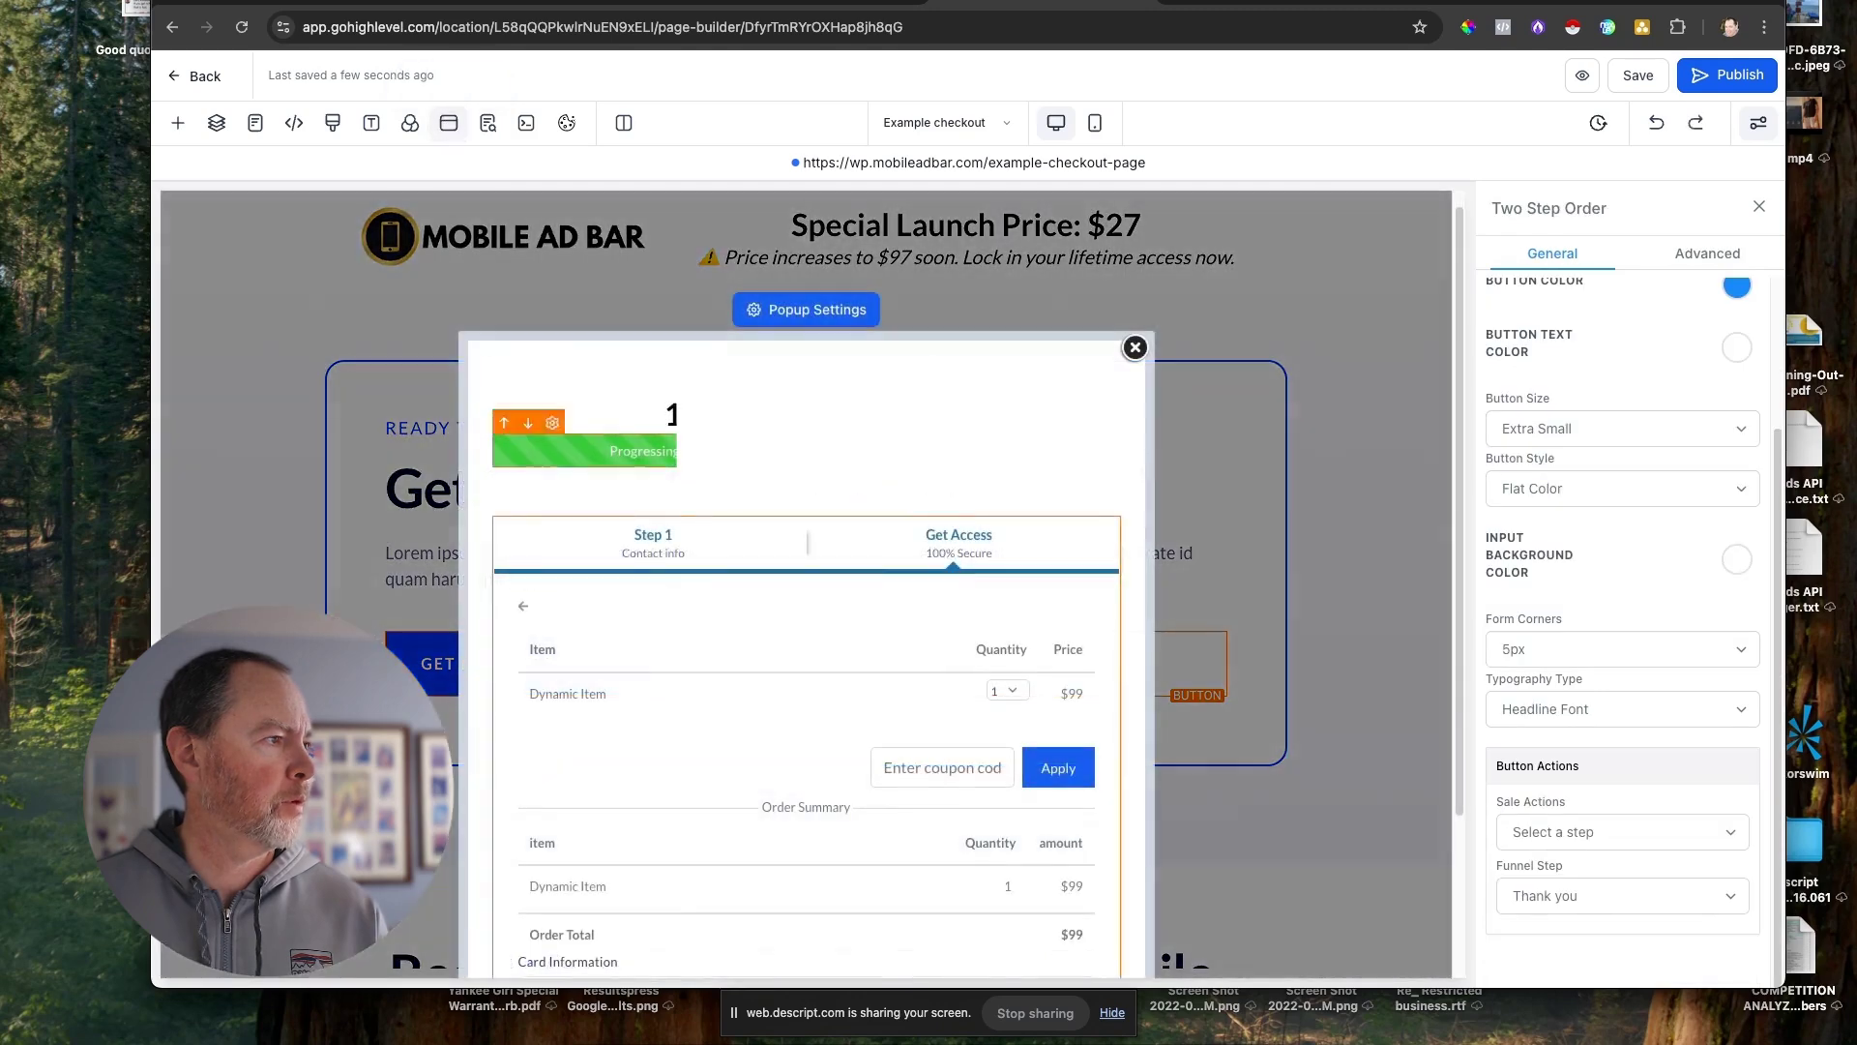
left_click(796, 314)
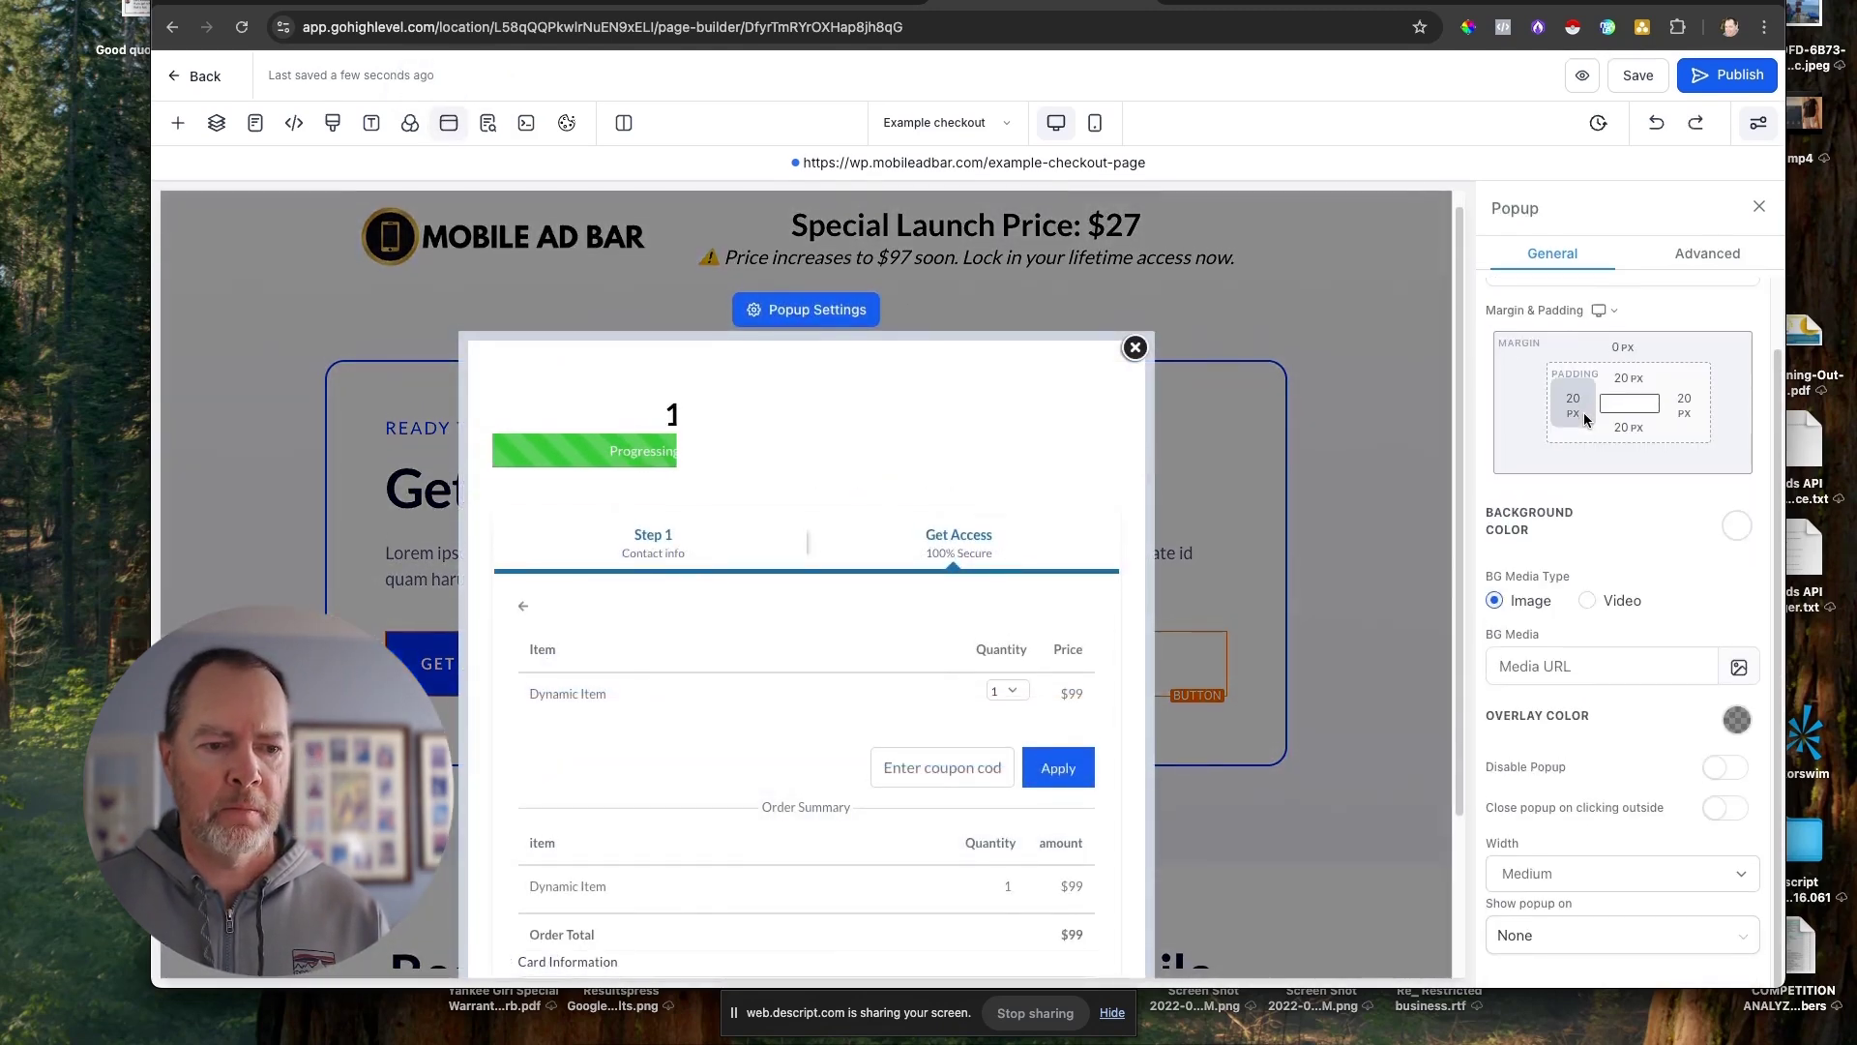
left_click(1598, 936)
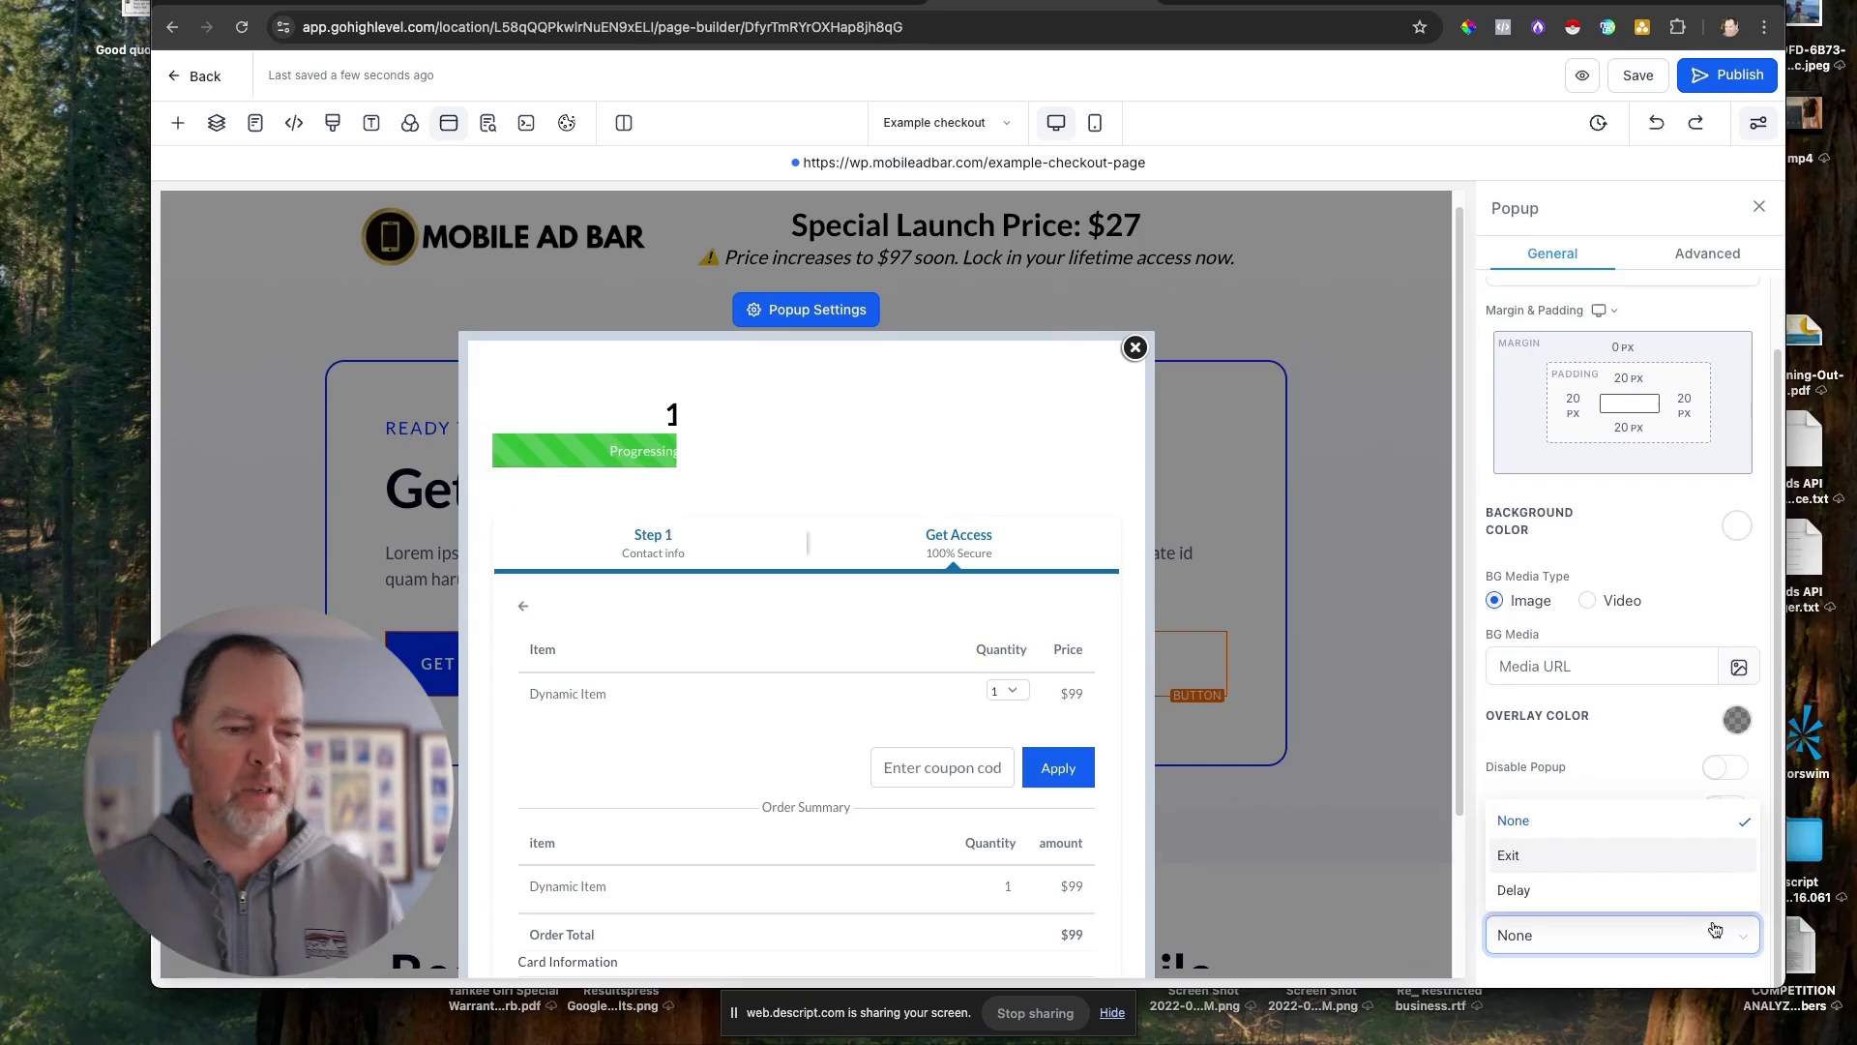
left_click(1602, 940)
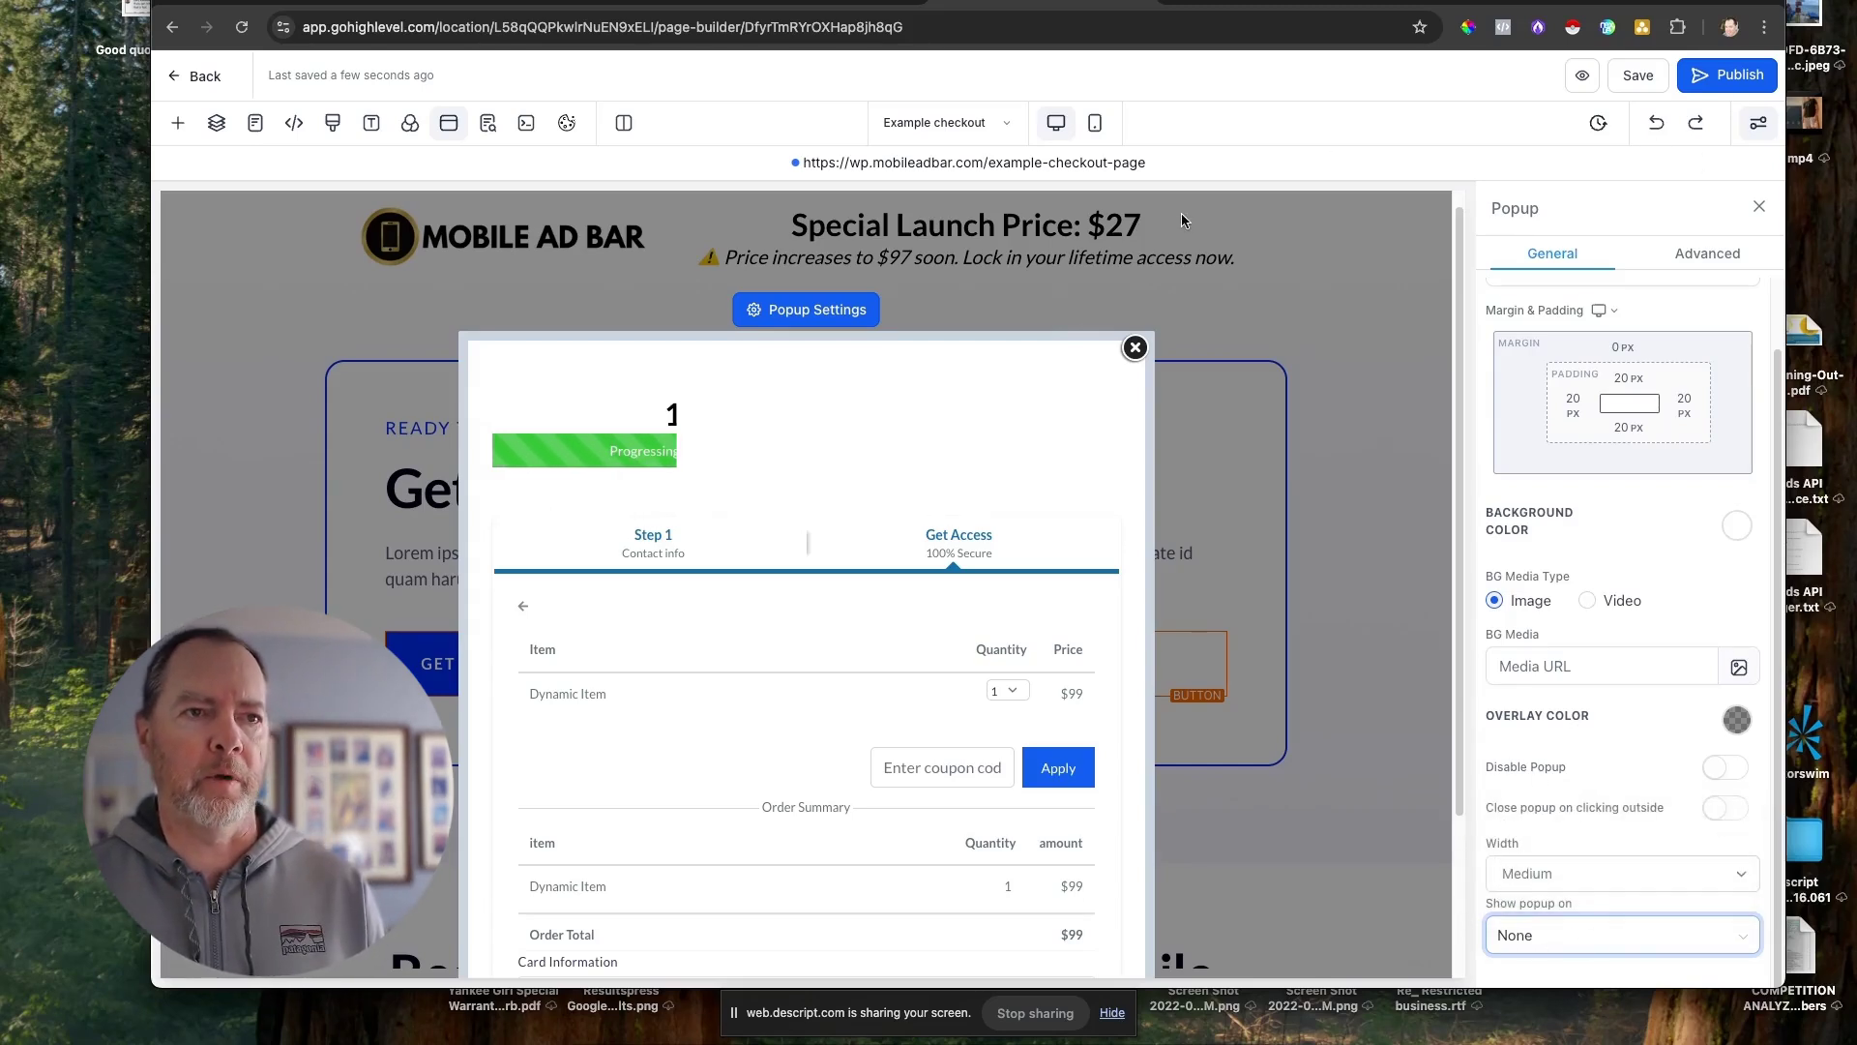
left_click(1138, 351)
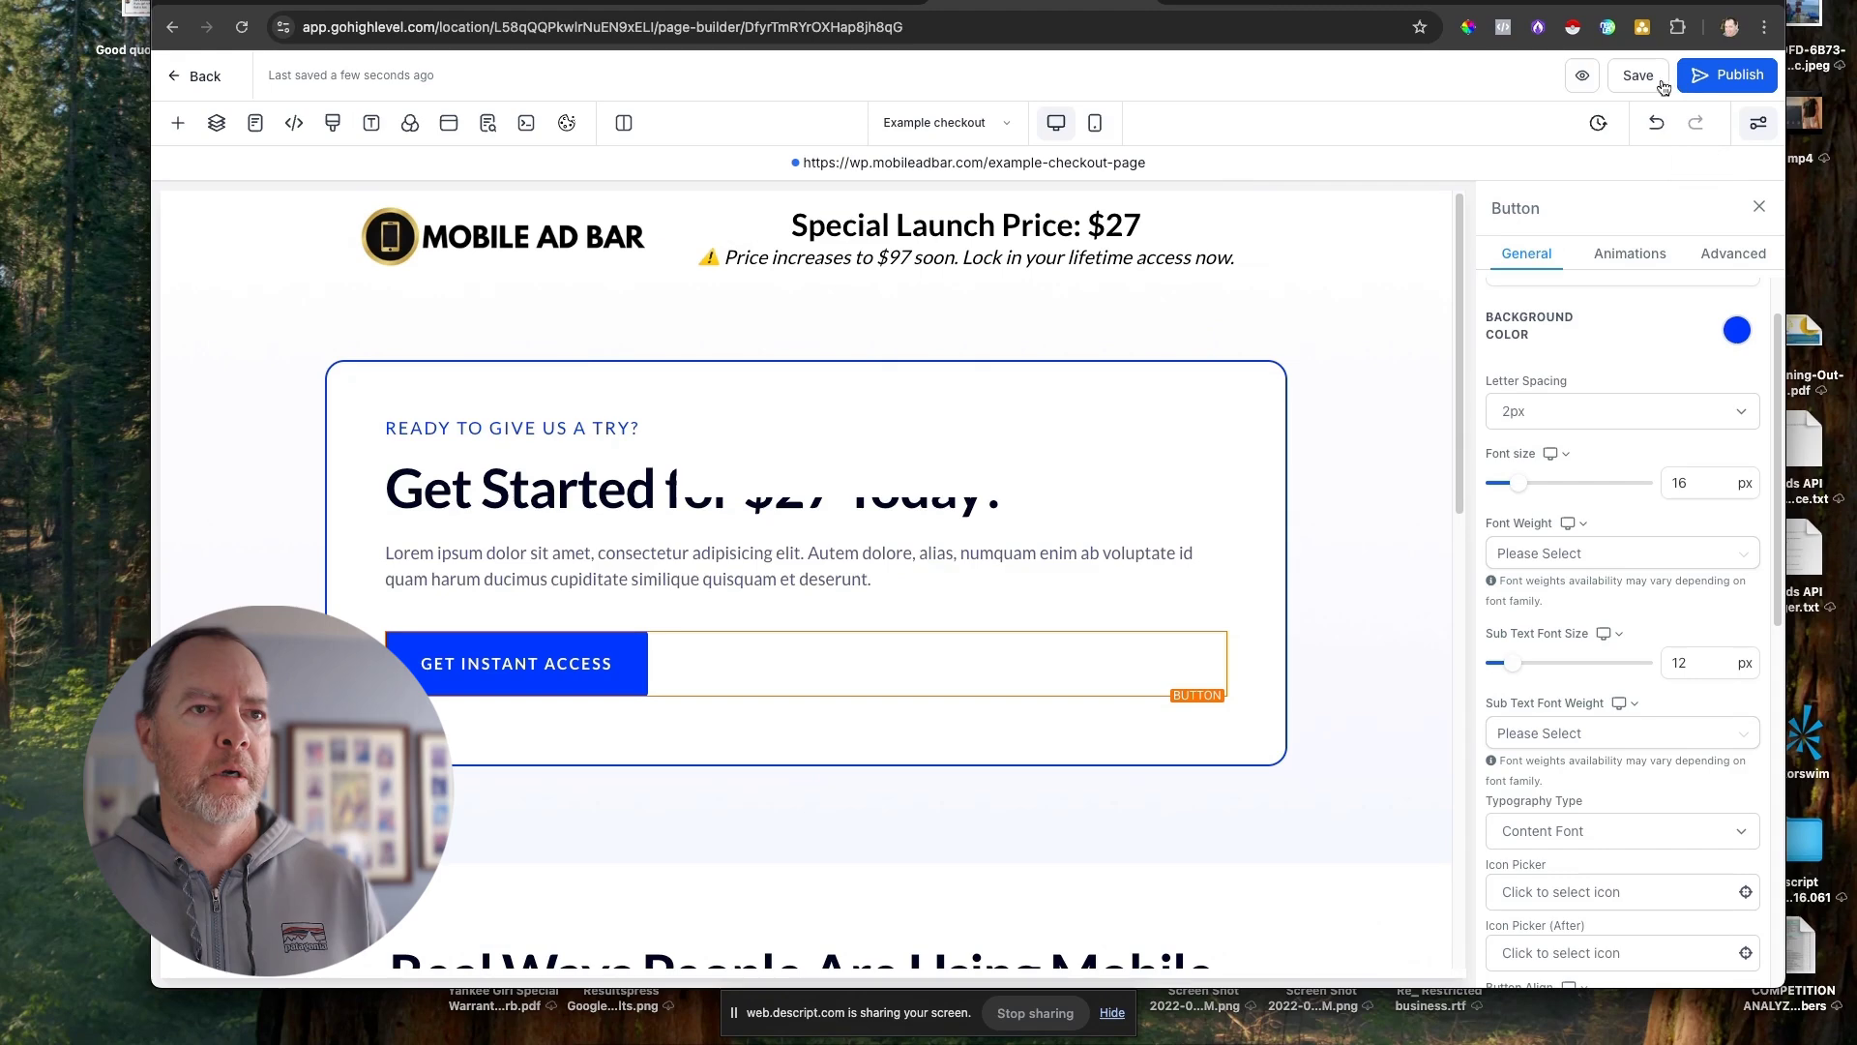
left_click(1586, 77)
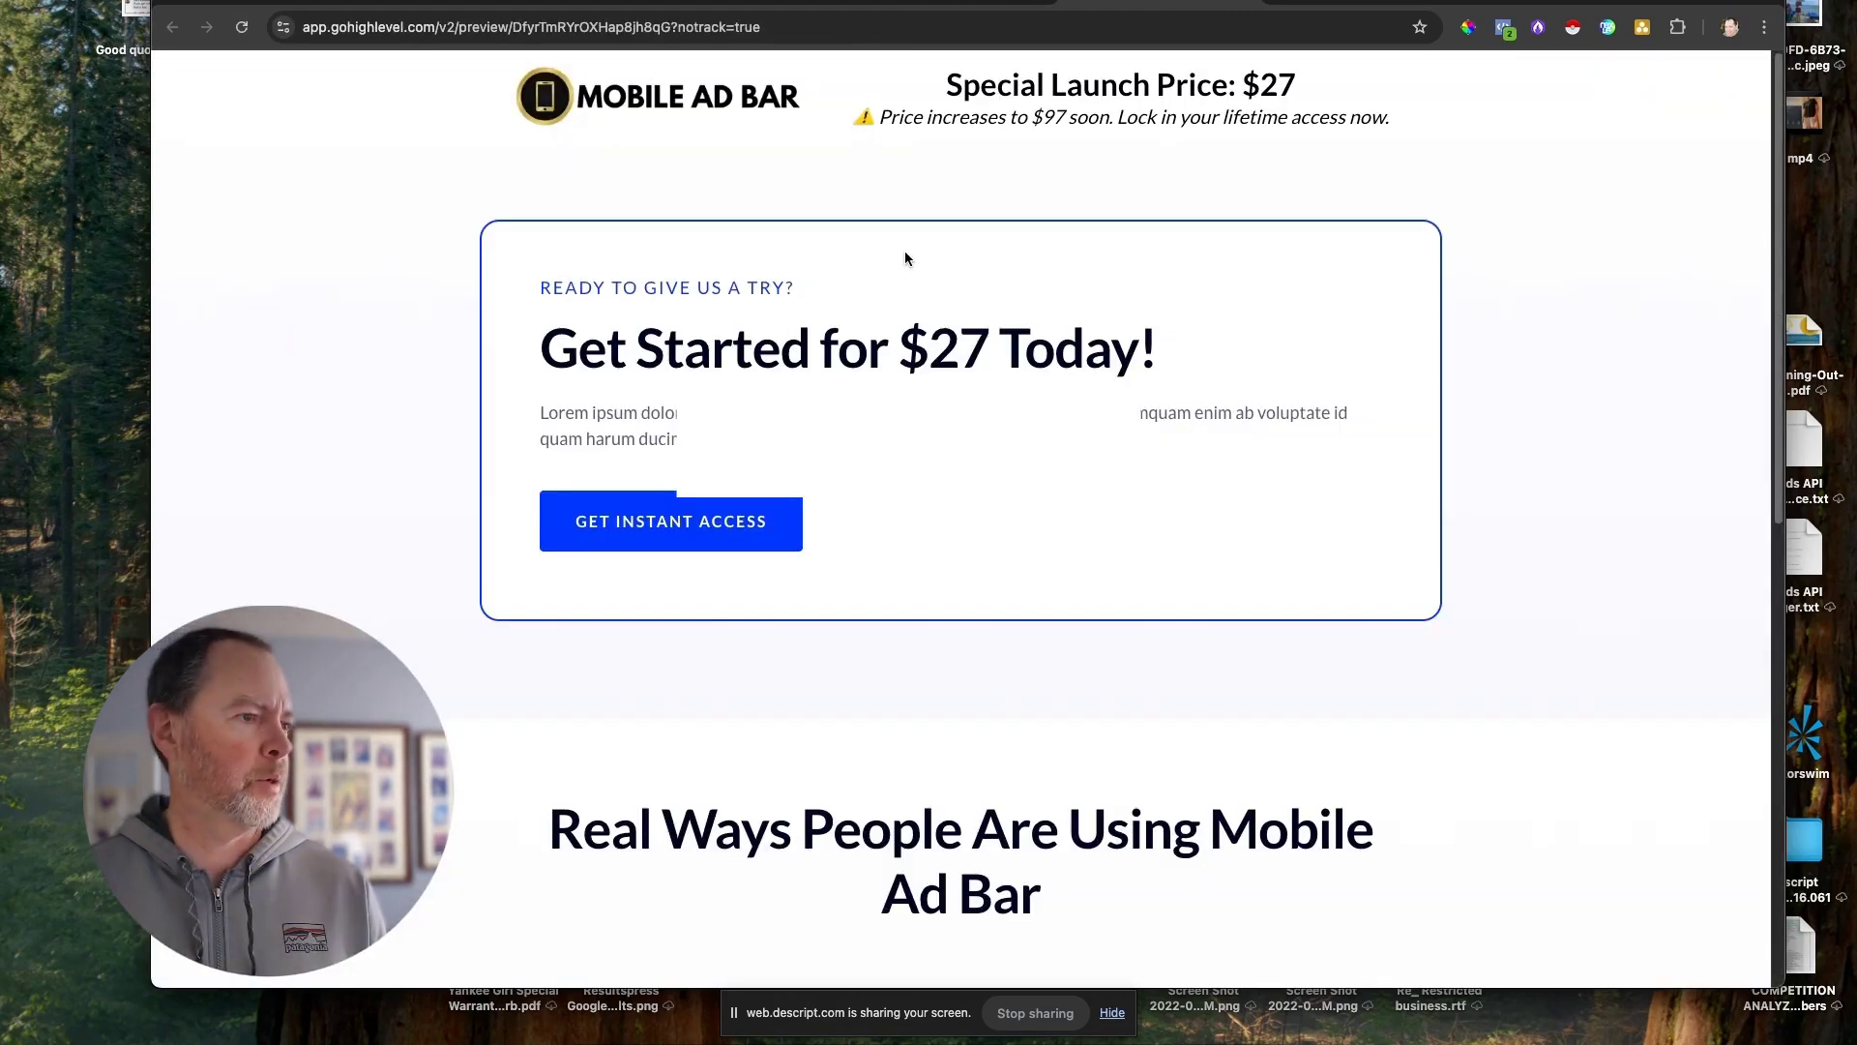
Launch the '100% Safe Checkout' popup via the preview's Get Instant Access button.
left_click(757, 523)
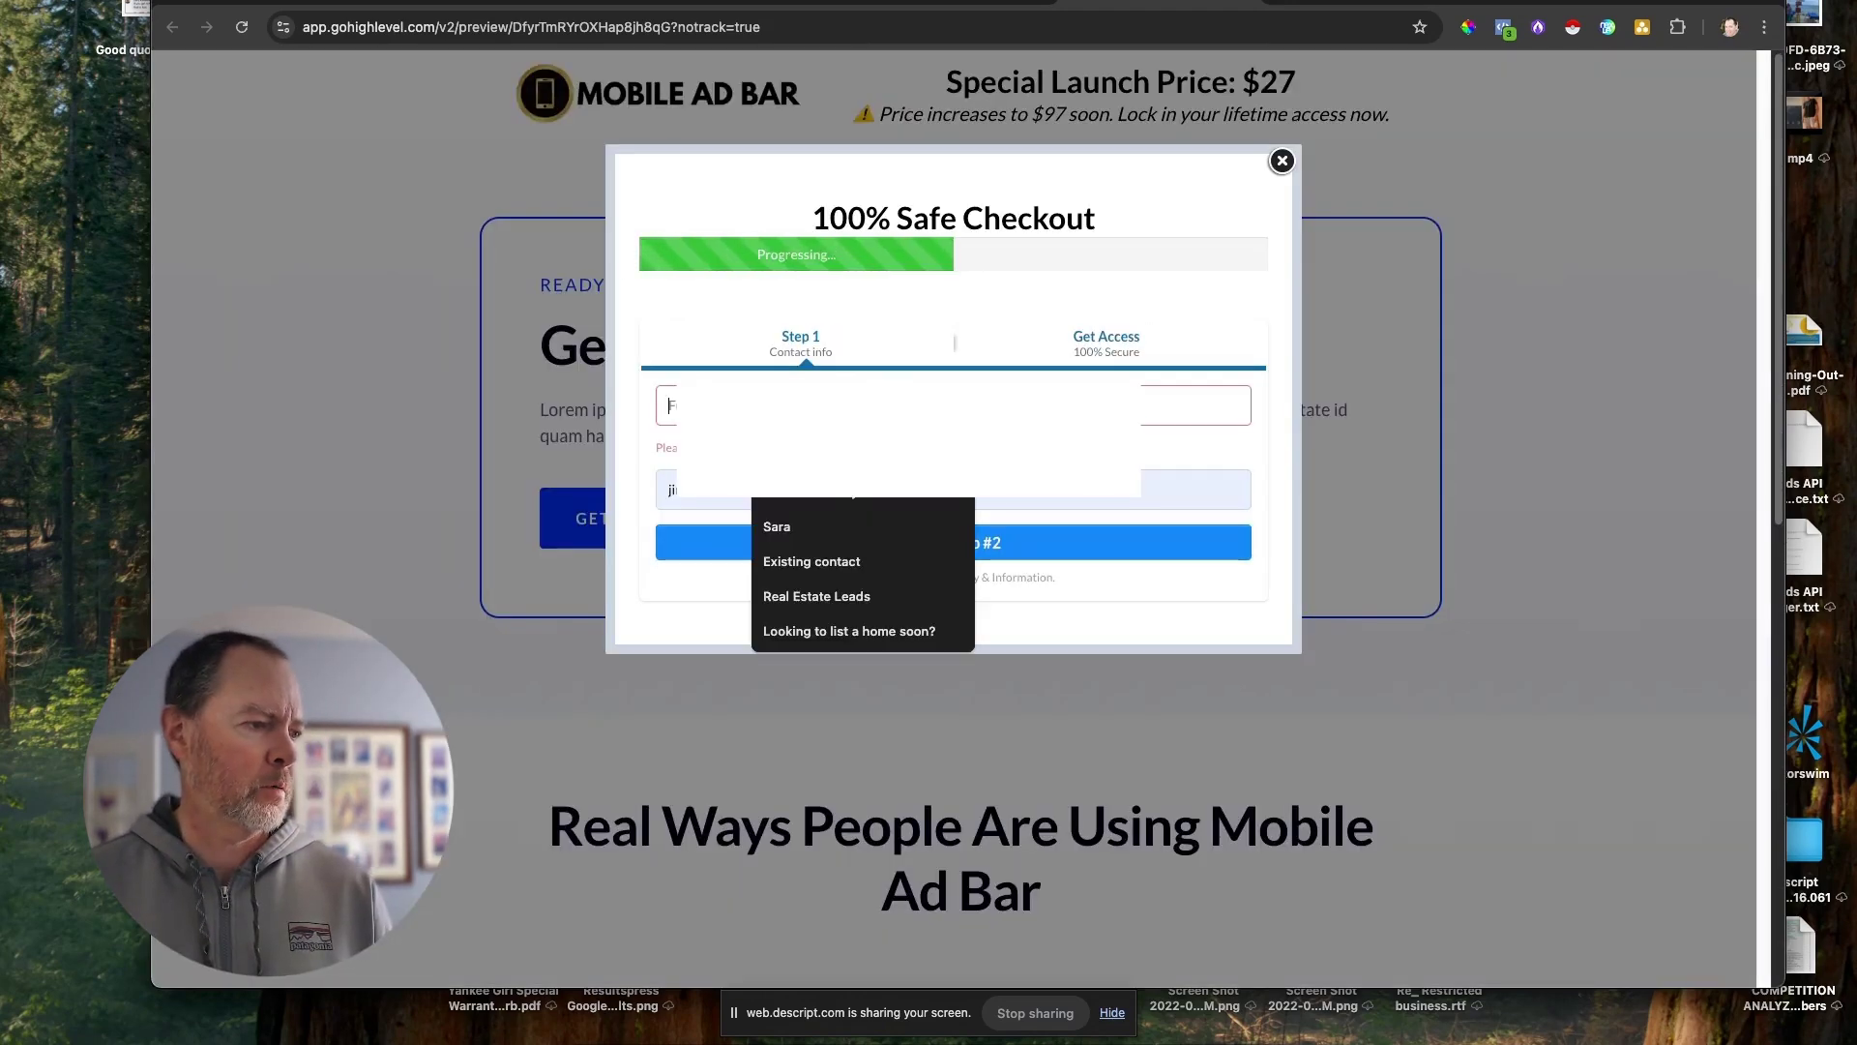